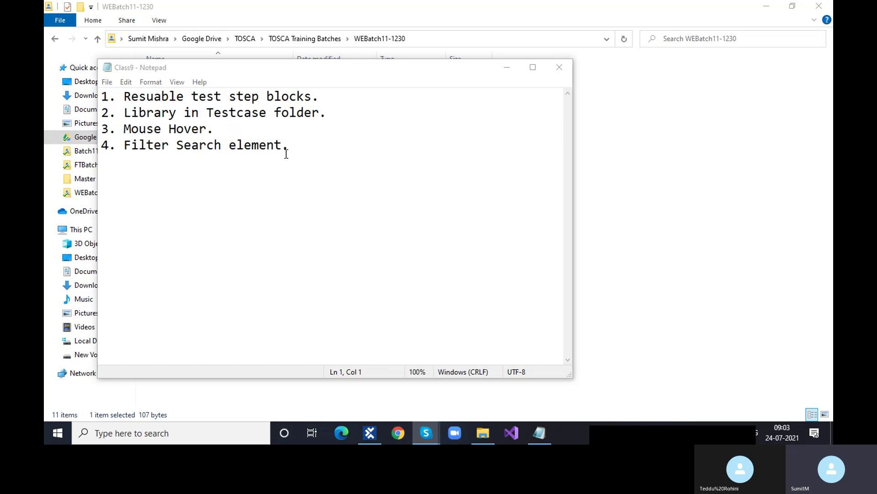
Step: Close the Class9 notes and open the empty Class10 notes file
click(555, 68)
click(208, 249)
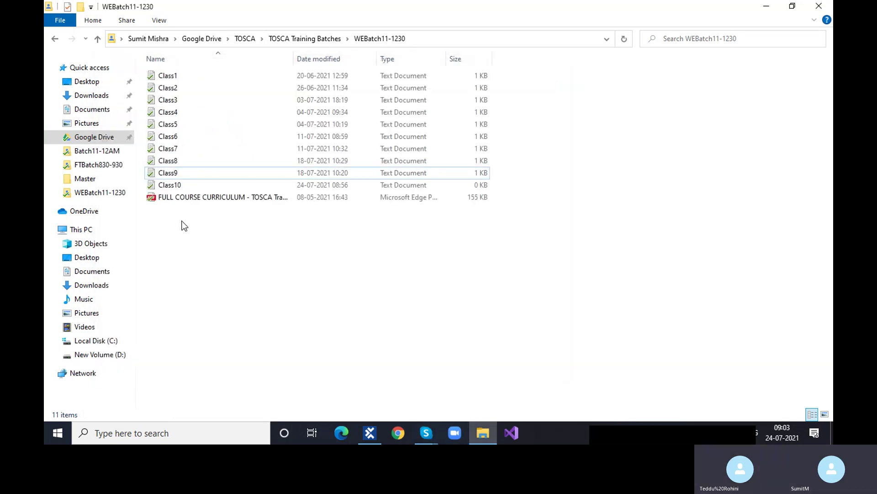
double_click(178, 184)
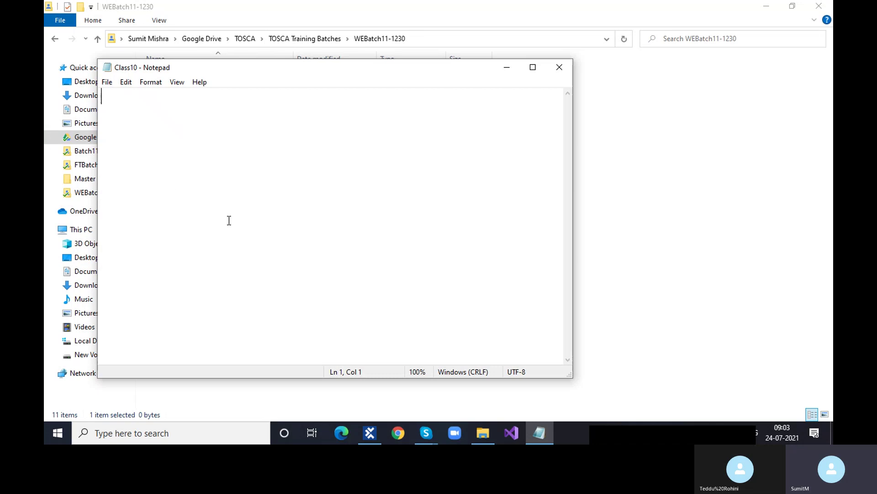
Step: Type '1. Business Parameter', '2. Upload and download file.' and '3.Scrolling behavio' on separate lines
text(1)
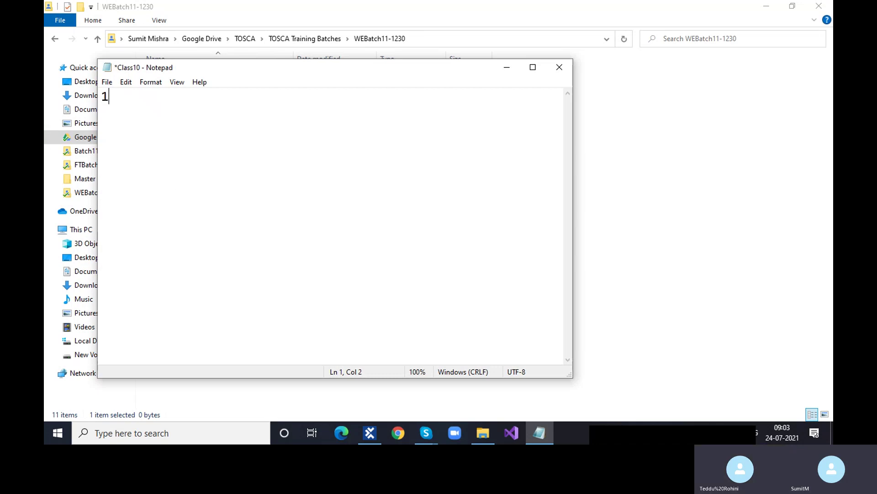
text(. Busin)
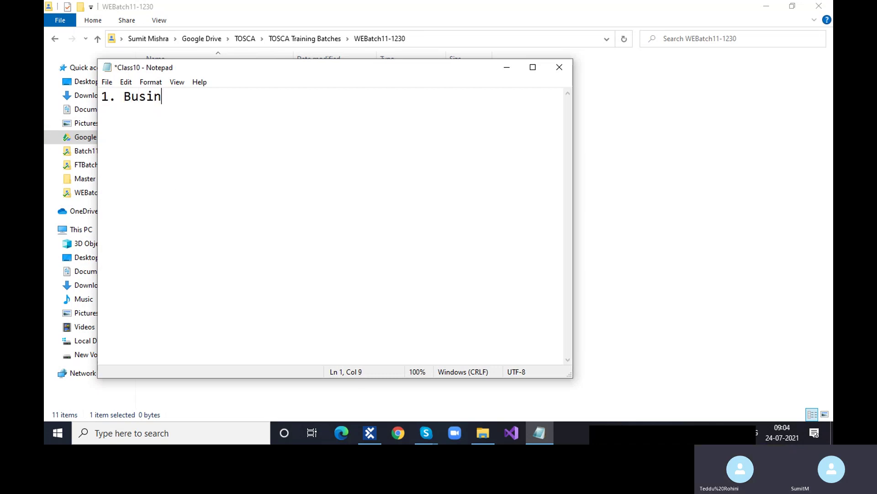
text(ess Parame)
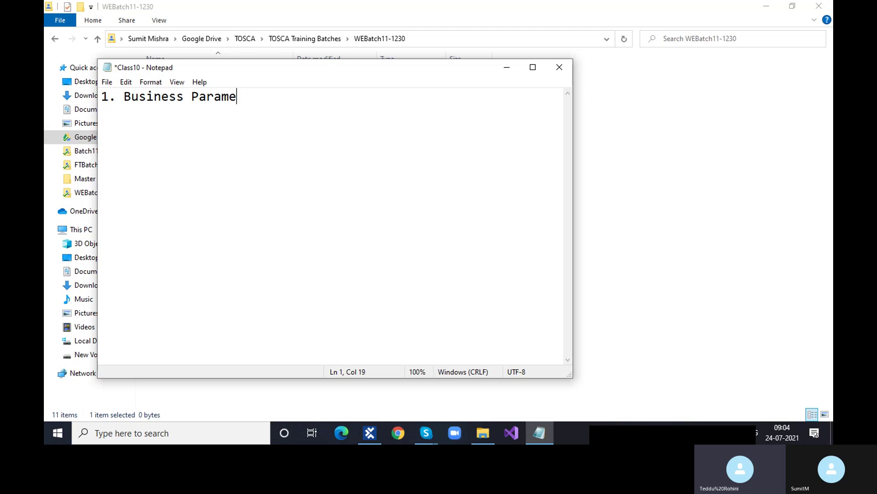
text(ter)
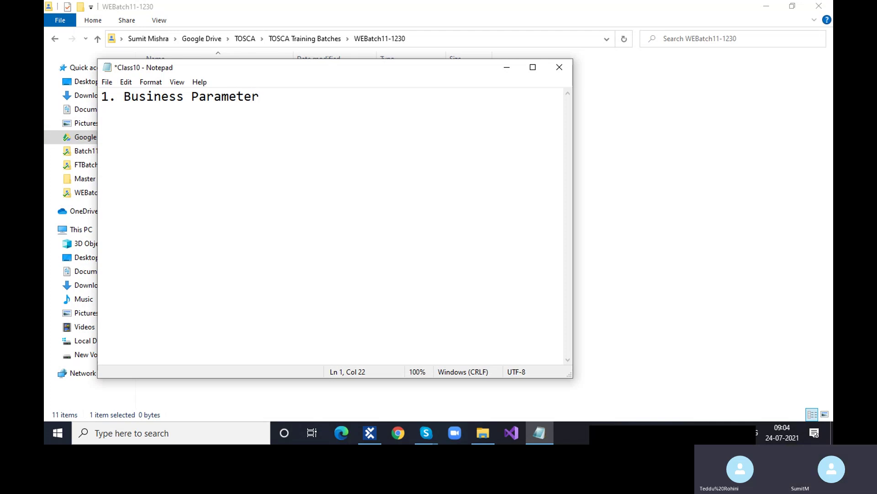
key(Return)
text(2.)
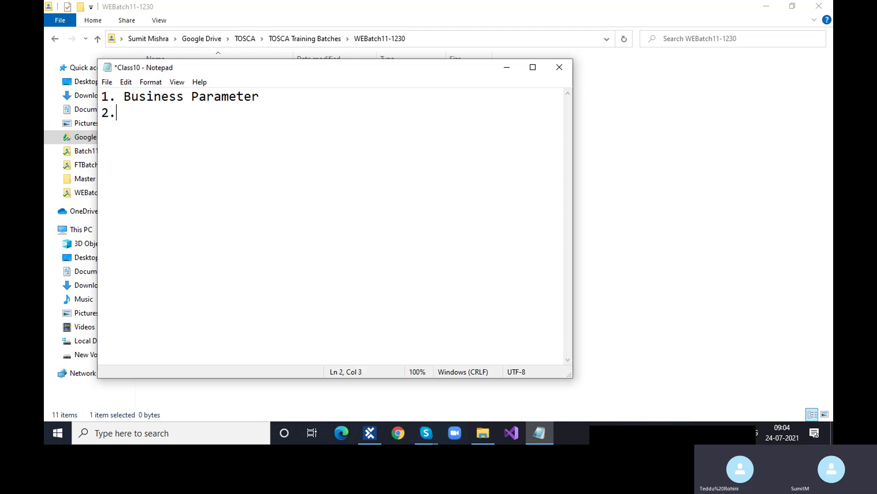
text( Upload)
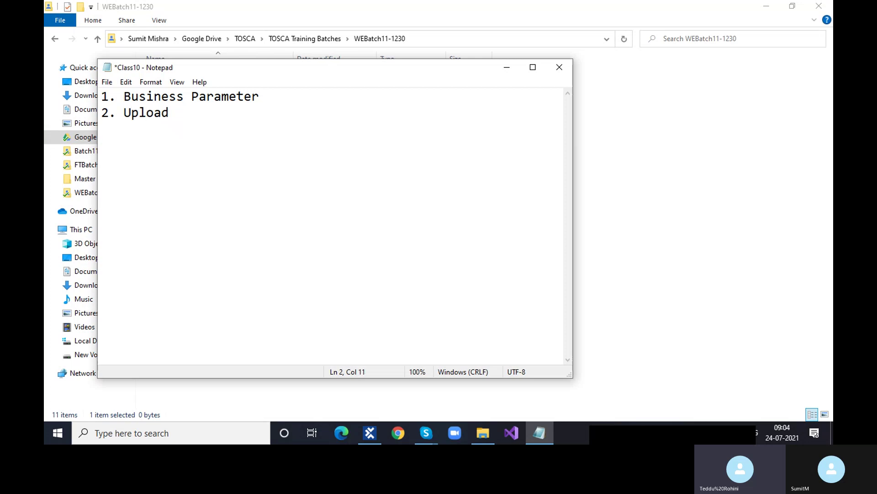
text( and download file)
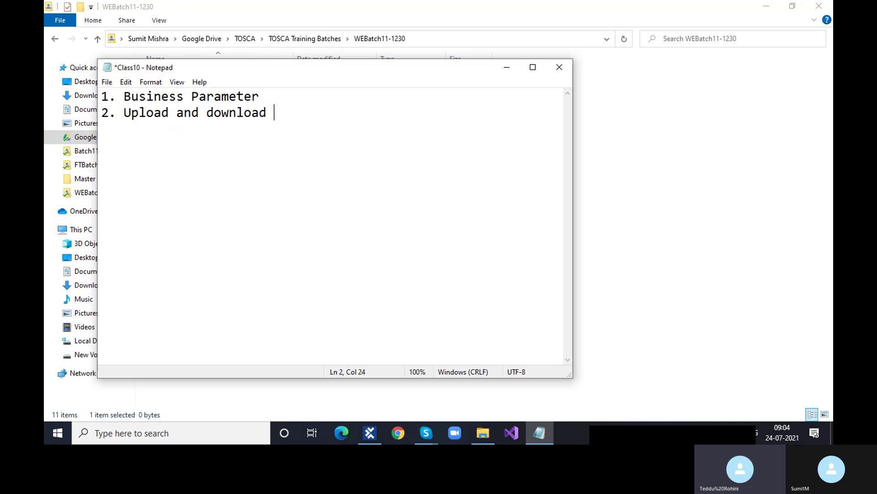
text(.)
key(Return)
text(3.Scrolling )
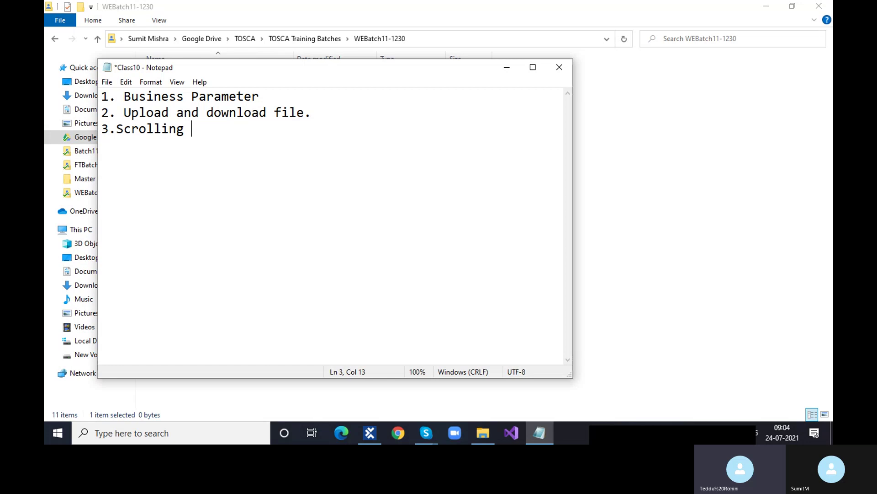
text(behavior.)
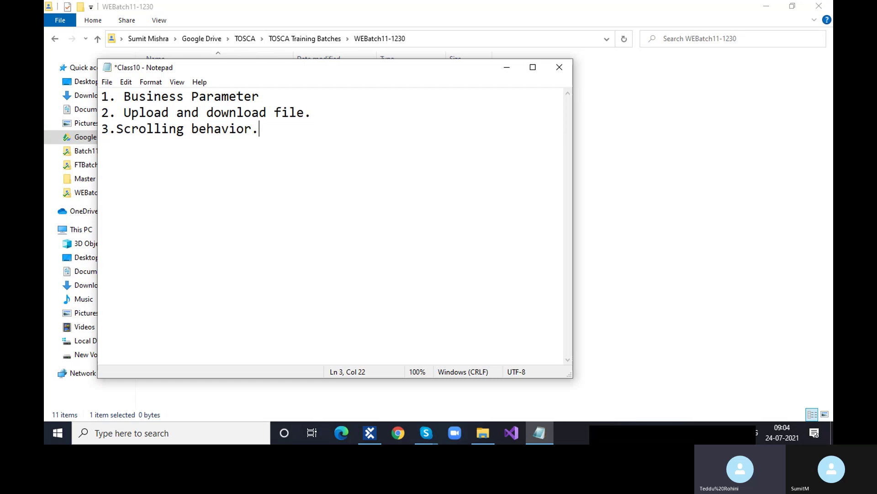
Step: Remove the spaces after '1.' and '2.' so all three numbers match
click(124, 113)
key(BackSpace)
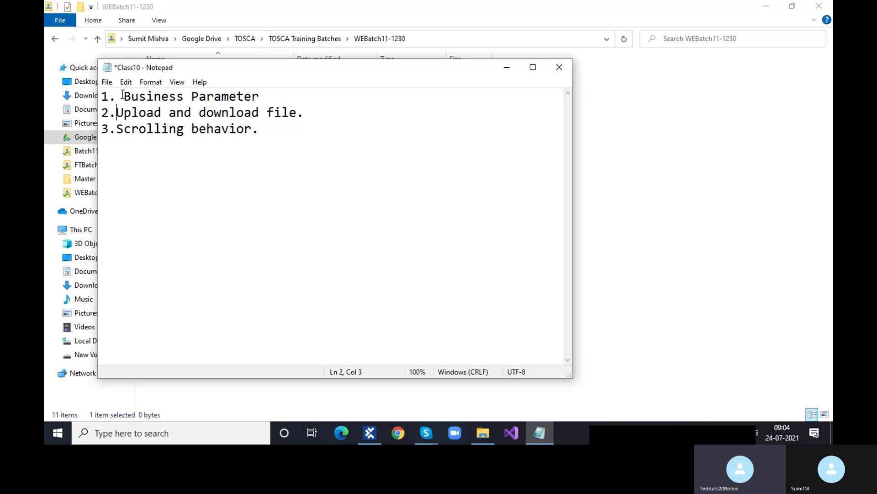
click(123, 96)
key(BackSpace)
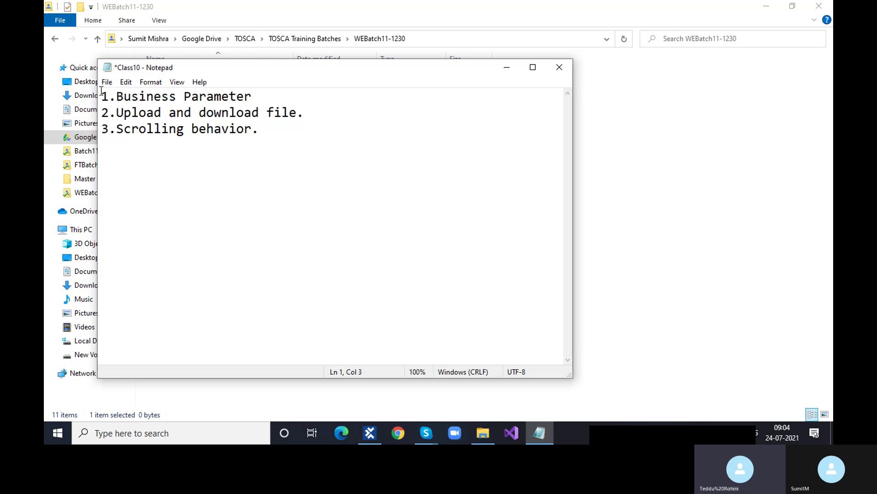
Step: Minimize the Class10 notes and rearrange the windows on screen
click(507, 69)
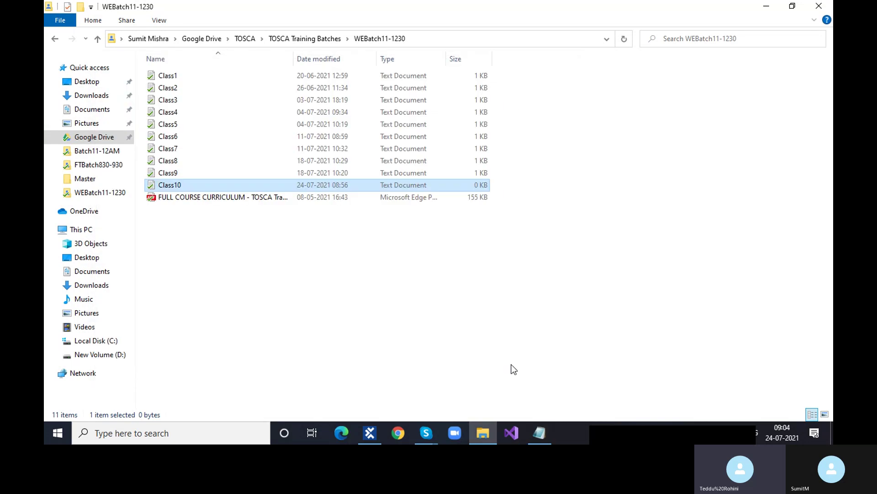
click(535, 440)
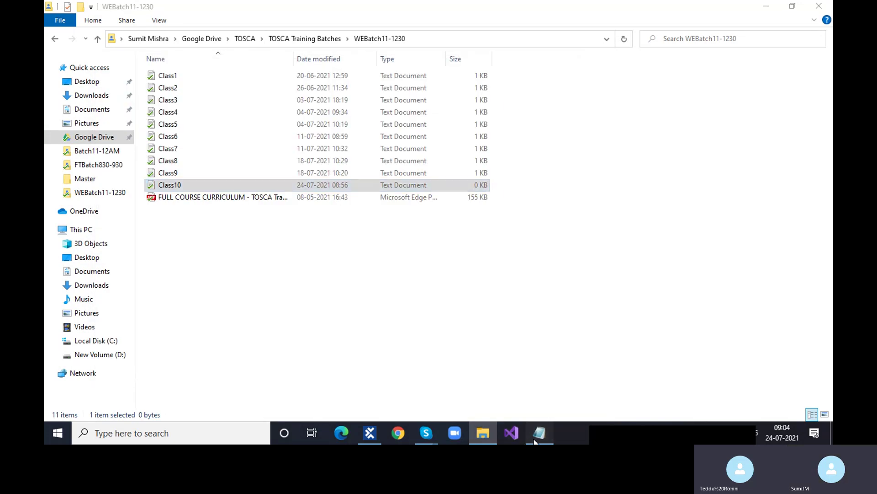
click(535, 440)
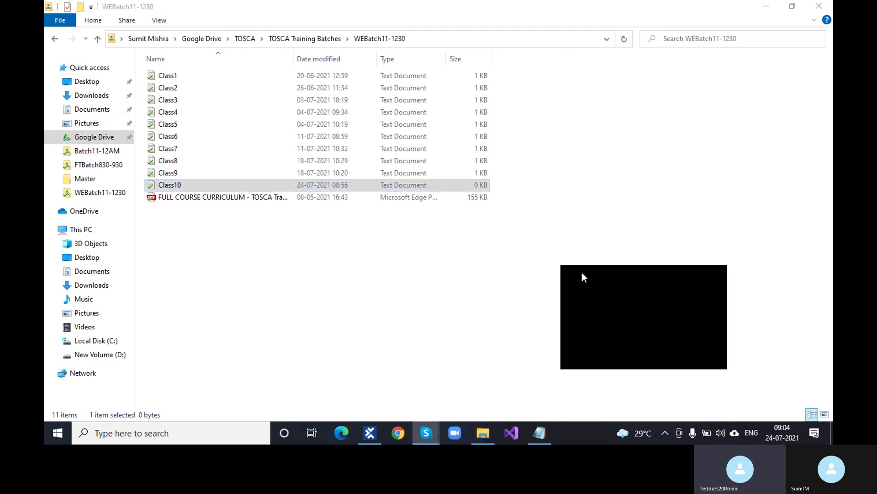
drag(601, 426, 552, 103)
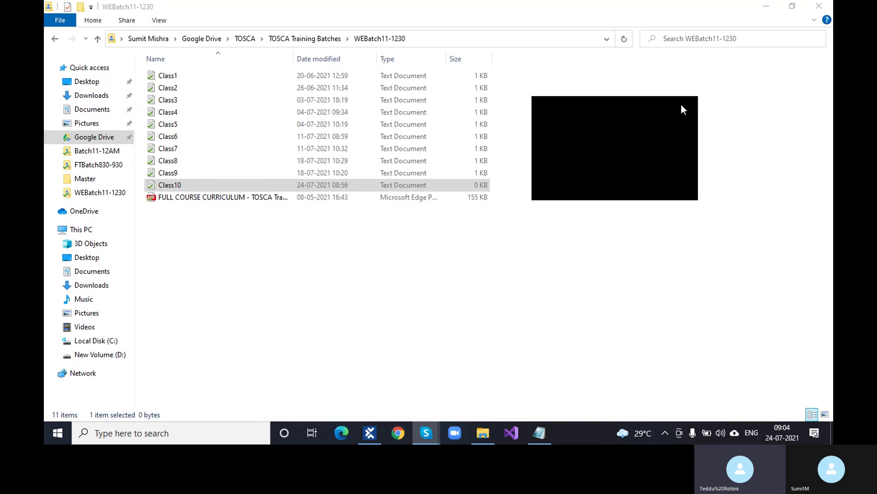
drag(630, 97, 668, 433)
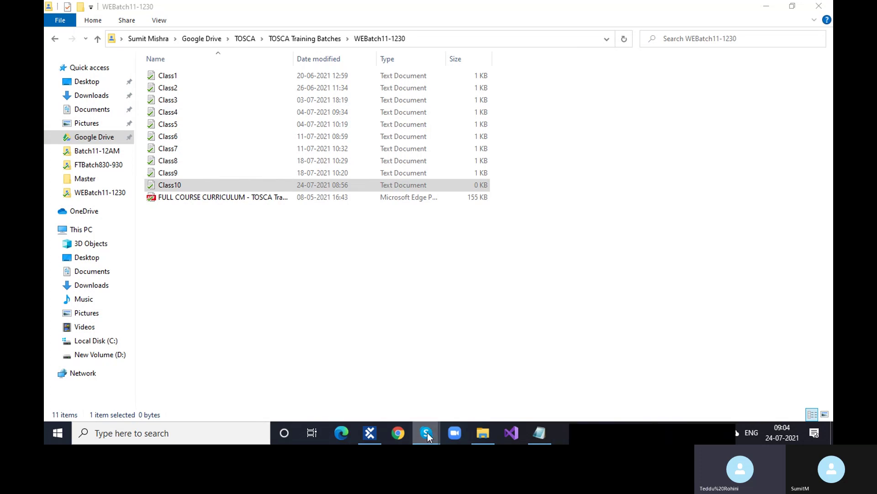
Step: Check the Skype class call's chat, then return to the class-notes folder and open Class8
mouse_move(428, 437)
click(407, 394)
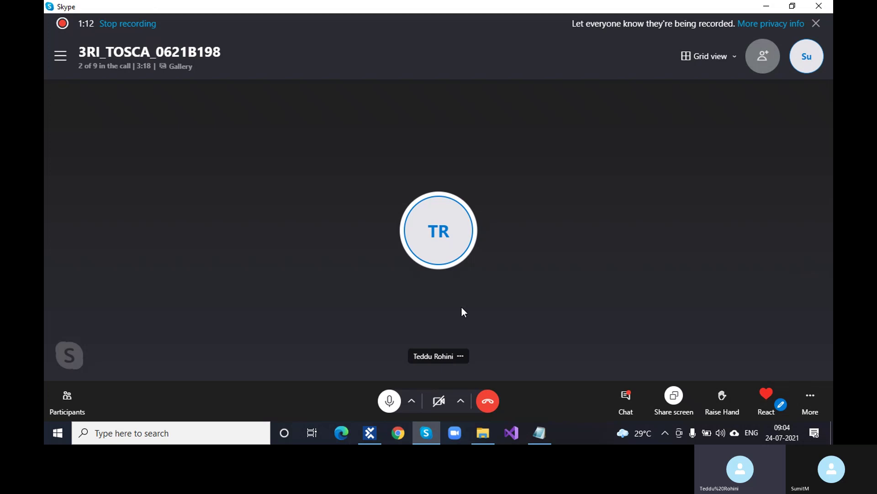
click(627, 400)
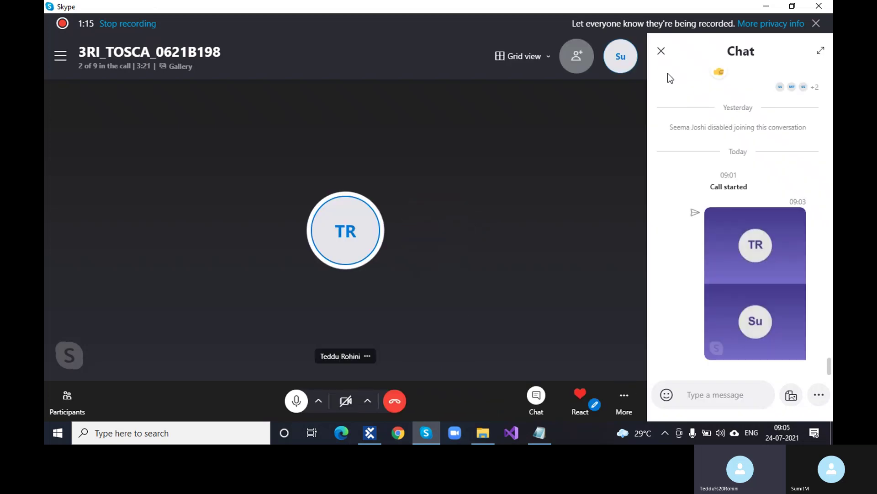
click(661, 51)
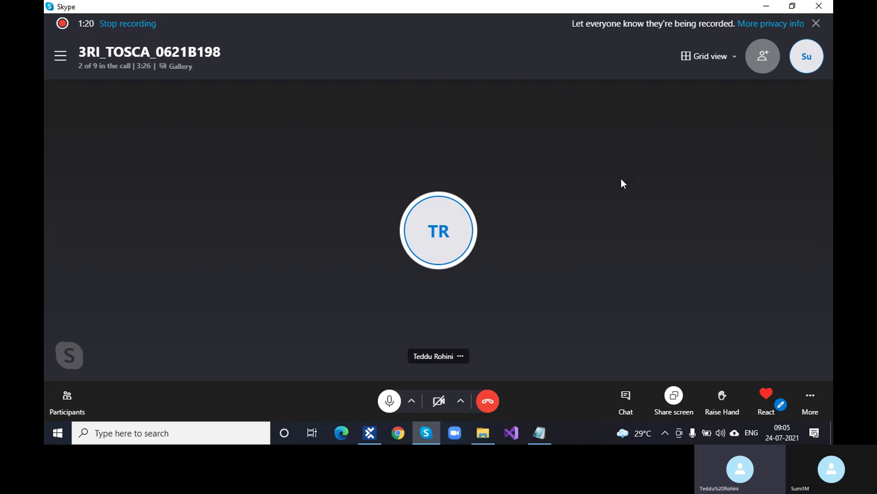
click(488, 436)
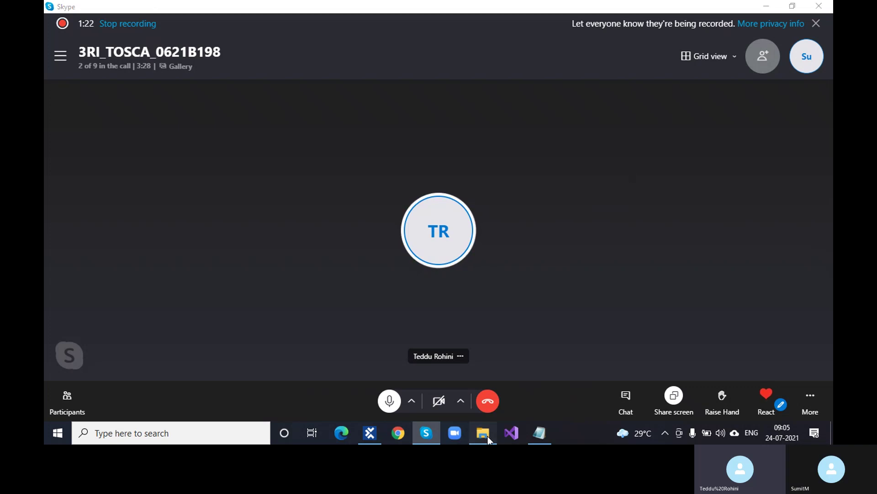
click(169, 163)
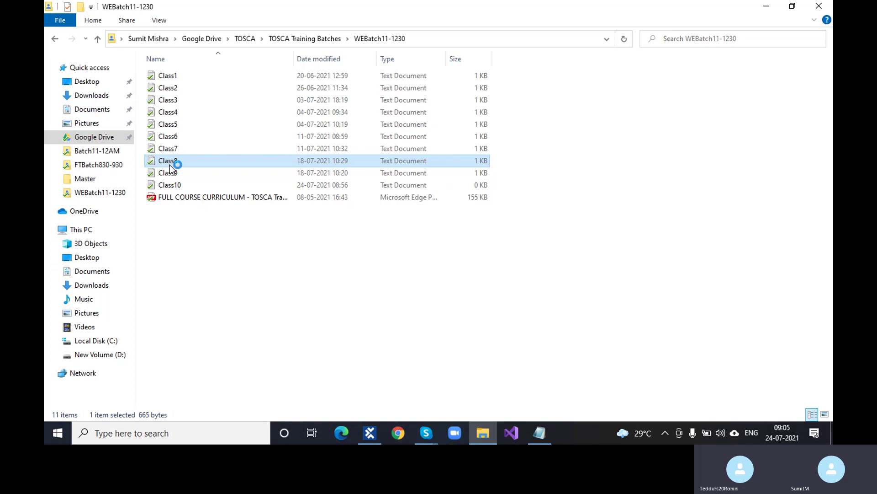
Step: Select the 'Date format should be 3 July,2021' requirement in Class8, then minimize it
scroll(195, 253, down, 9)
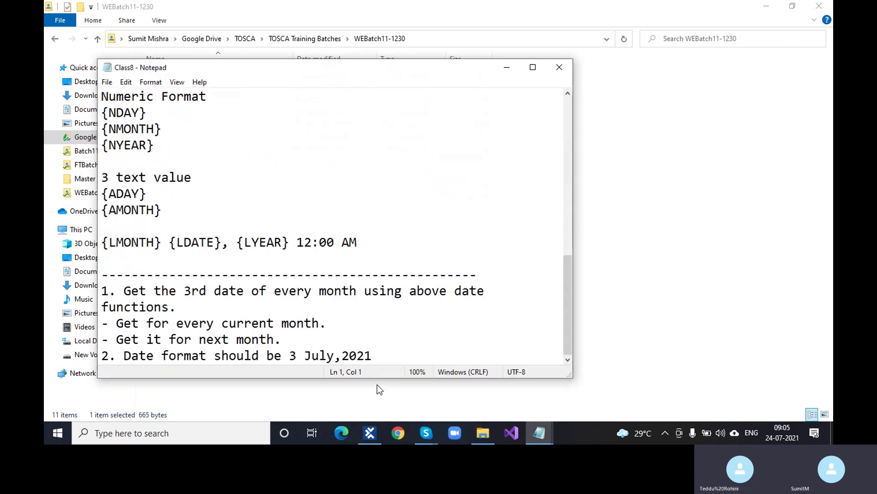
drag(393, 360, 124, 359)
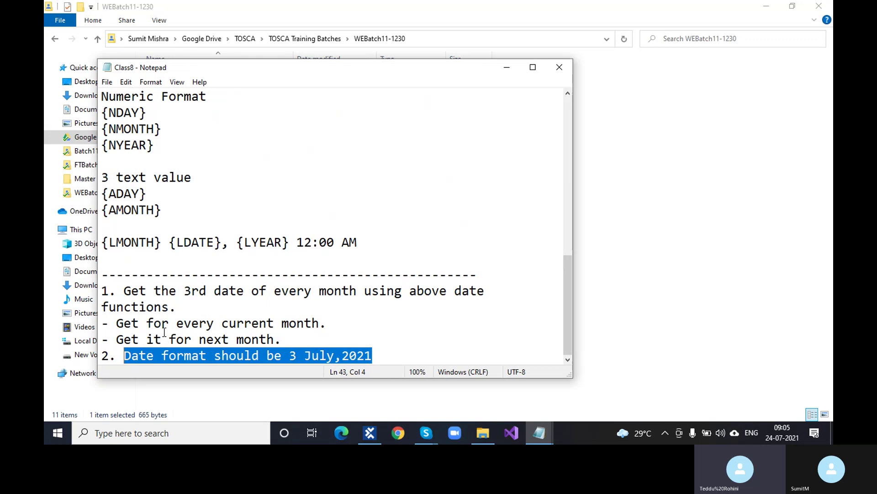
click(506, 68)
Step: Bring up Class10, then minimize both the Class8 and Class10 notes
mouse_move(539, 433)
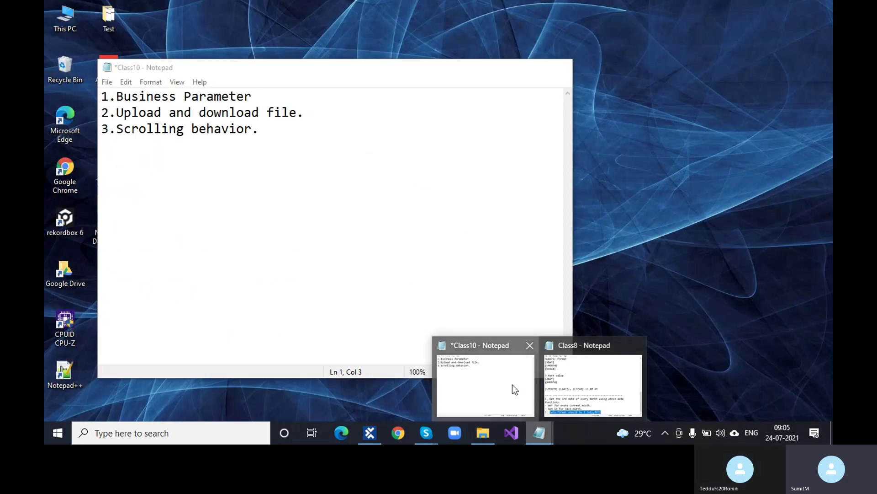
click(512, 387)
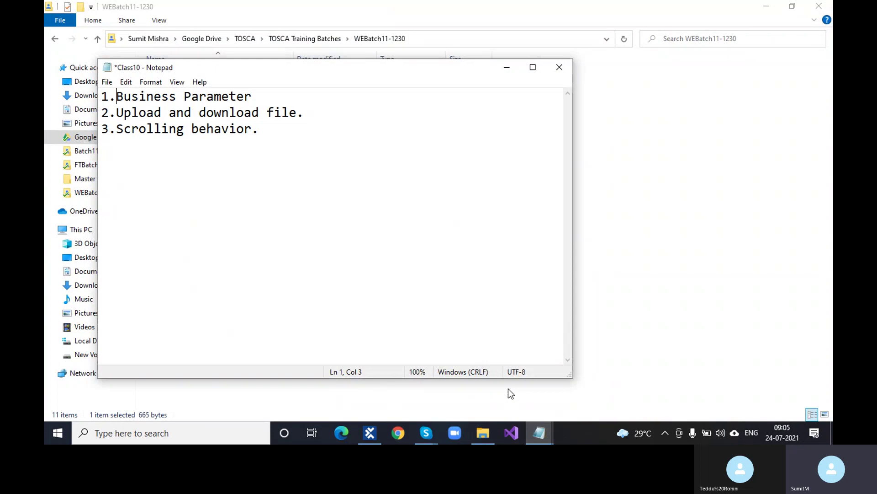
click(547, 435)
click(560, 391)
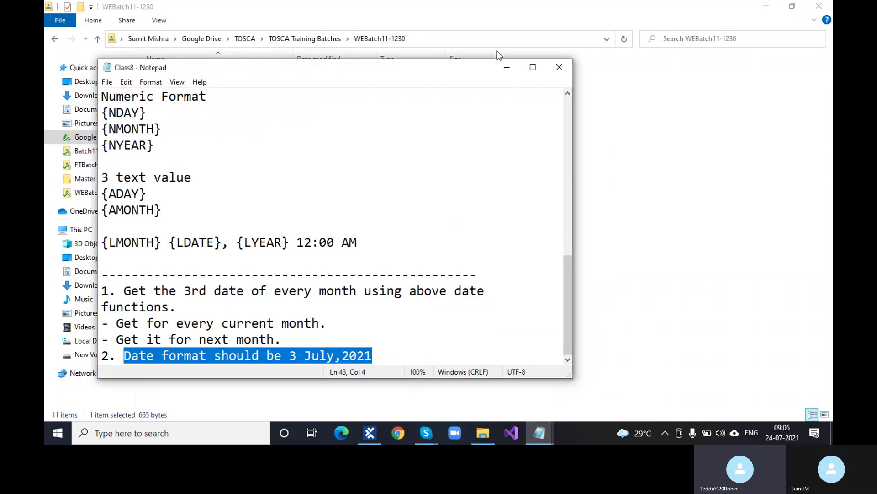
click(510, 73)
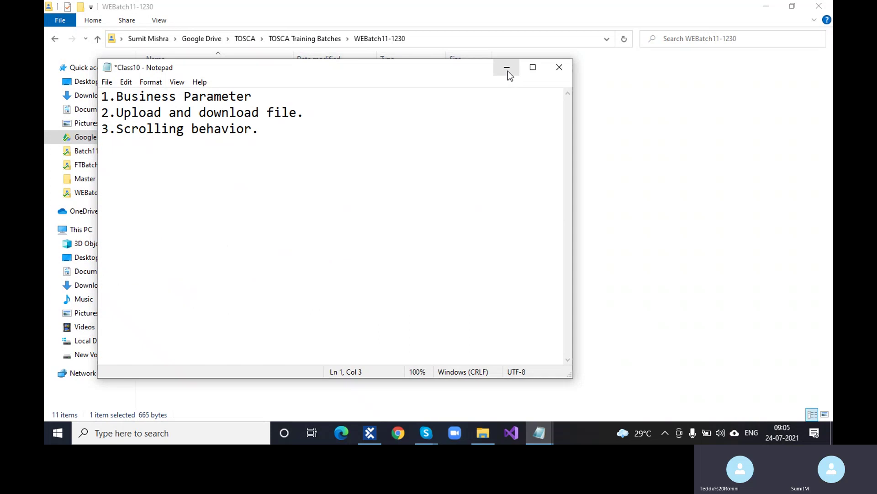
click(507, 69)
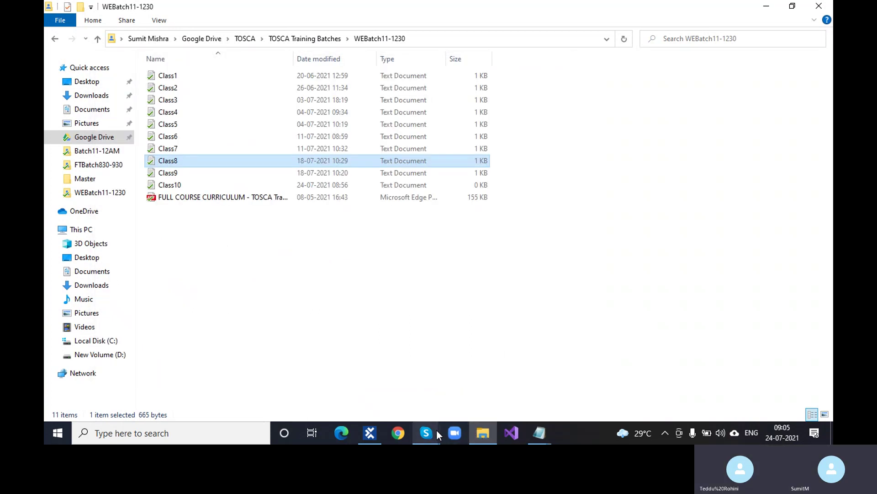
Step: Bring the class call forward briefly, then minimize it
mouse_move(437, 430)
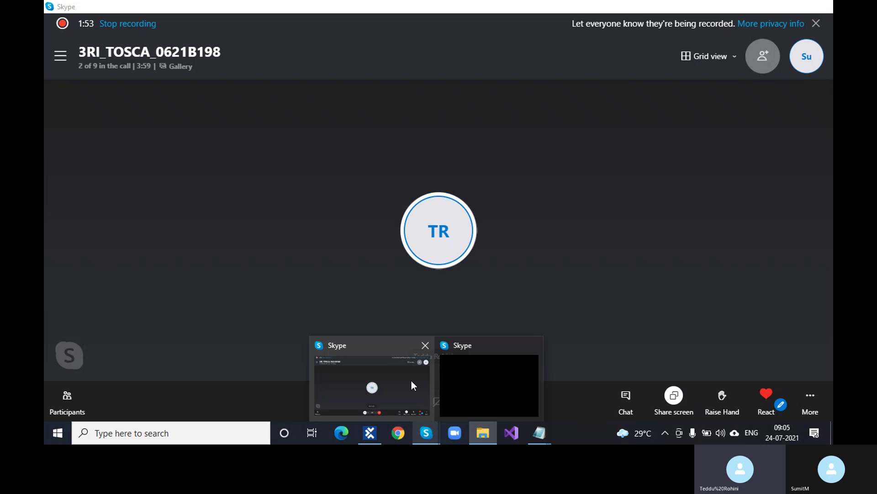
click(410, 380)
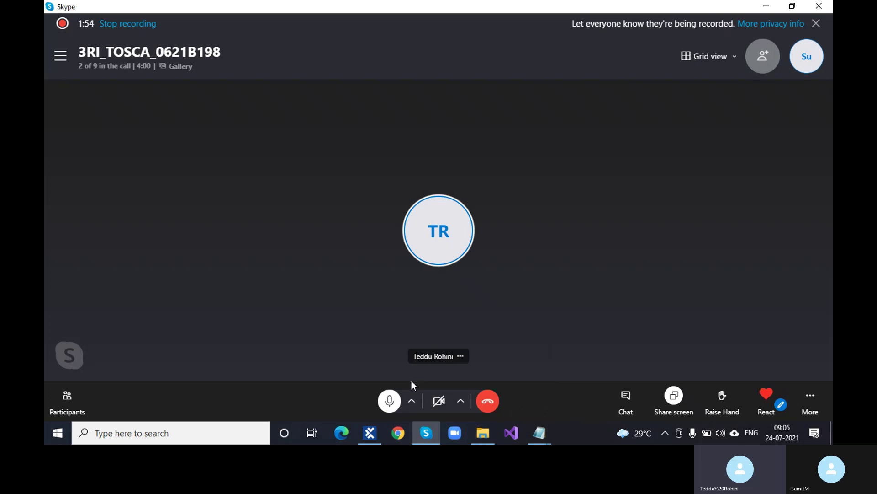
click(761, 9)
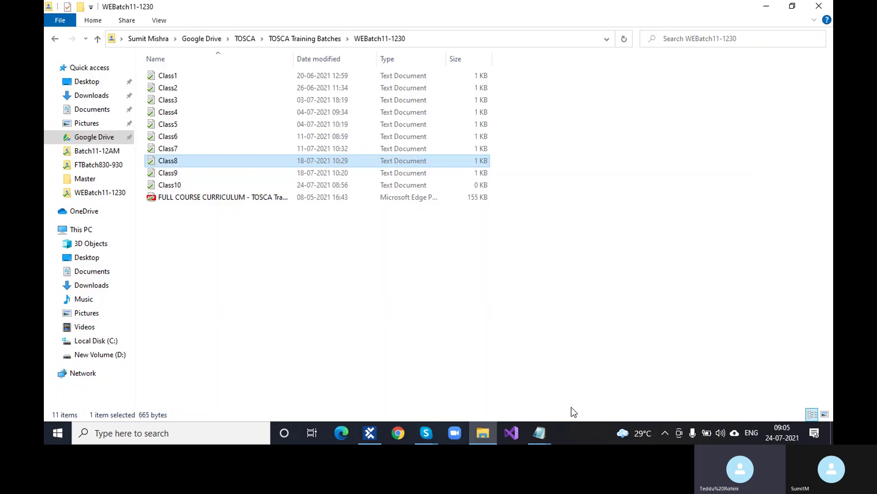
Step: Add '4.Explicit Name' below Scrolling behavior in Class10 and minimize Notepad
mouse_move(540, 433)
click(497, 399)
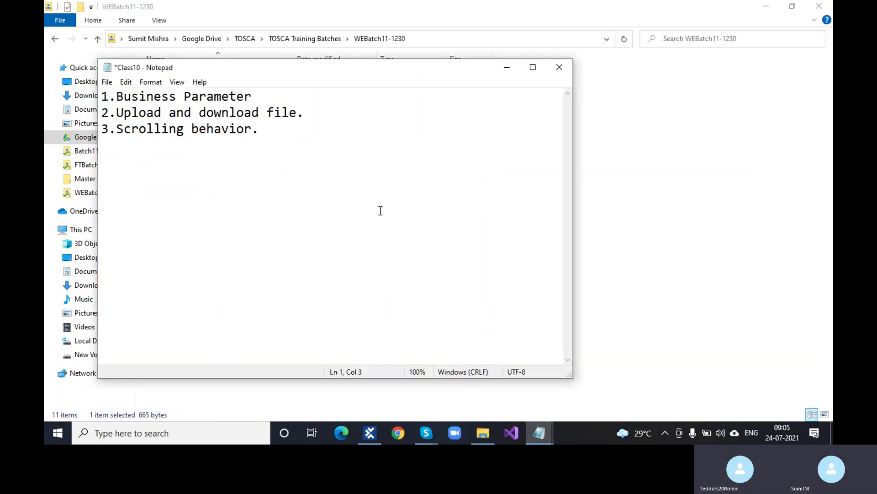
click(302, 137)
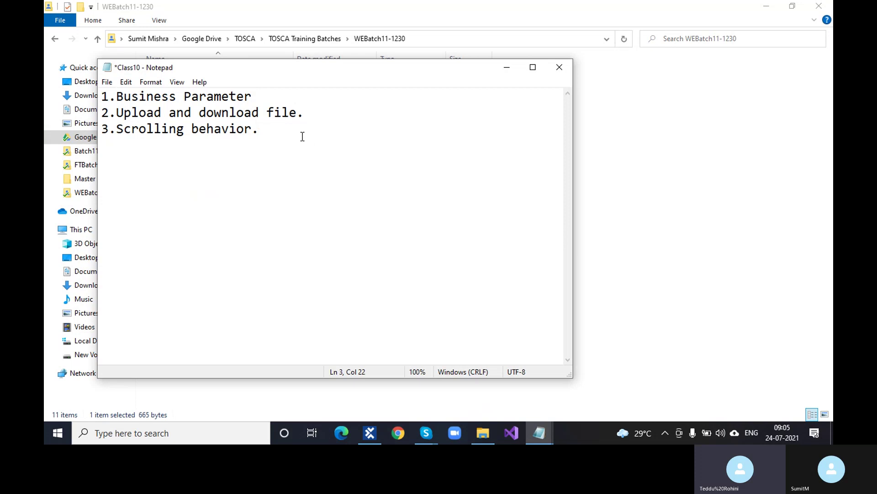
key(Return)
text(4)
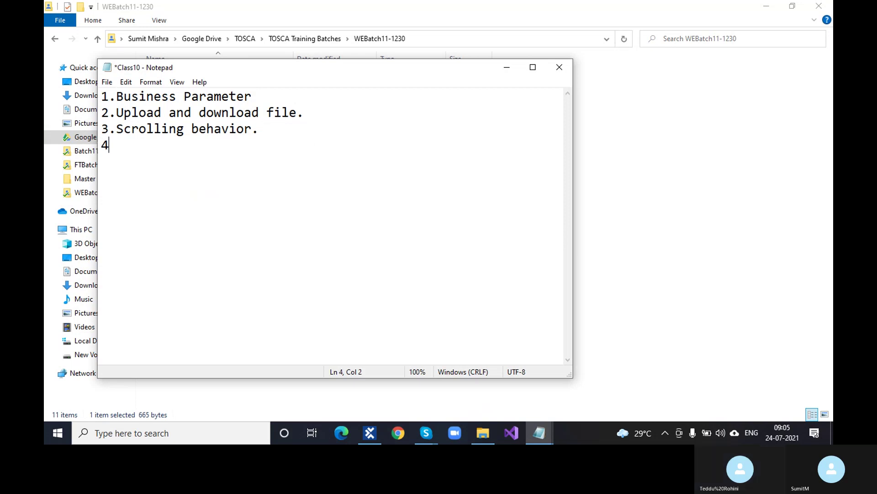
text(.Ex)
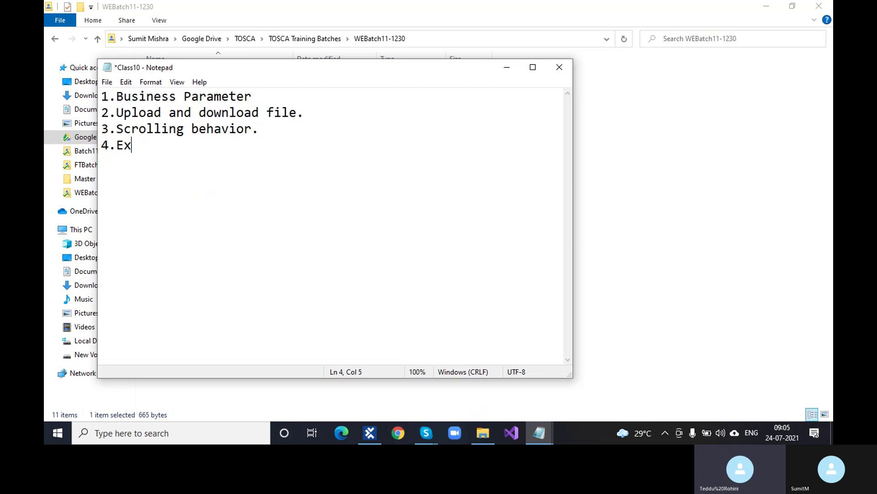
text(plicit Name)
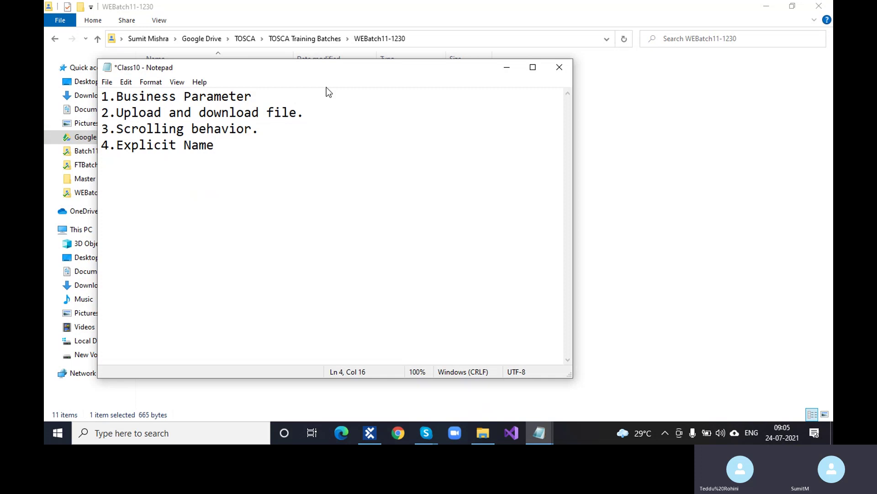
click(501, 68)
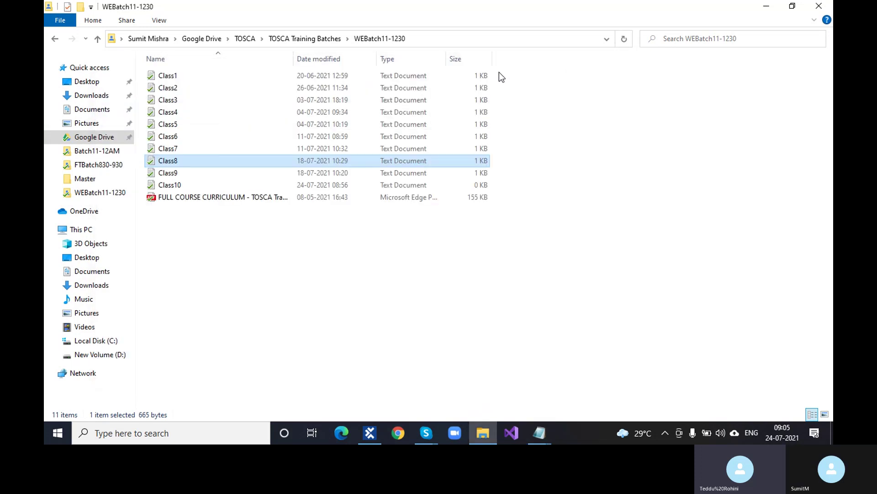
Step: Minimize the file list, bring up the class call, and read the {NDAY} {AMONTH}. {LYEAR} chat message
click(767, 6)
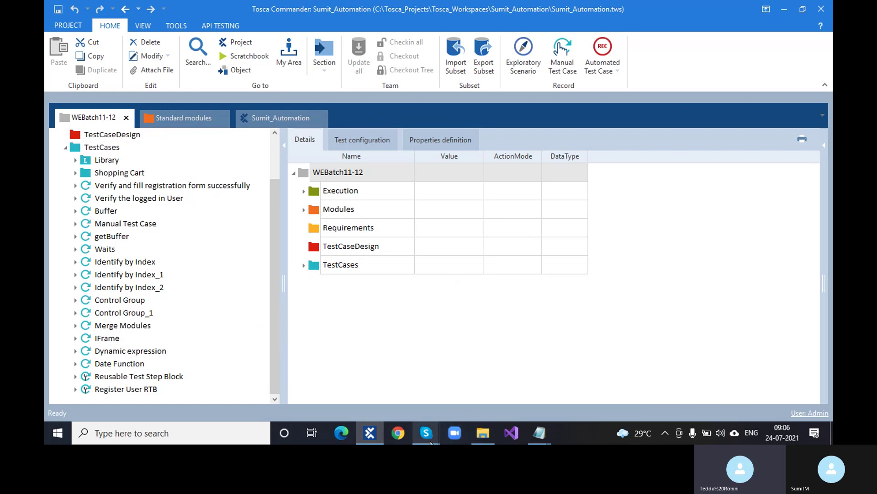
mouse_move(425, 432)
click(414, 392)
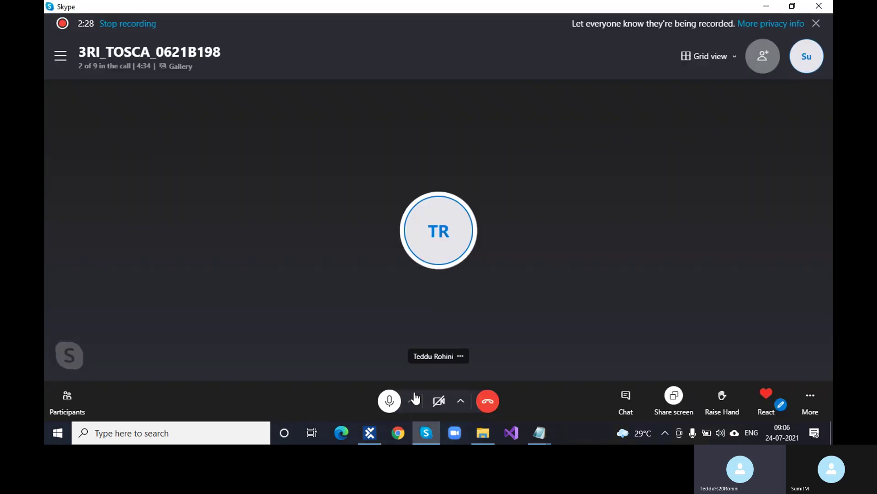
click(625, 396)
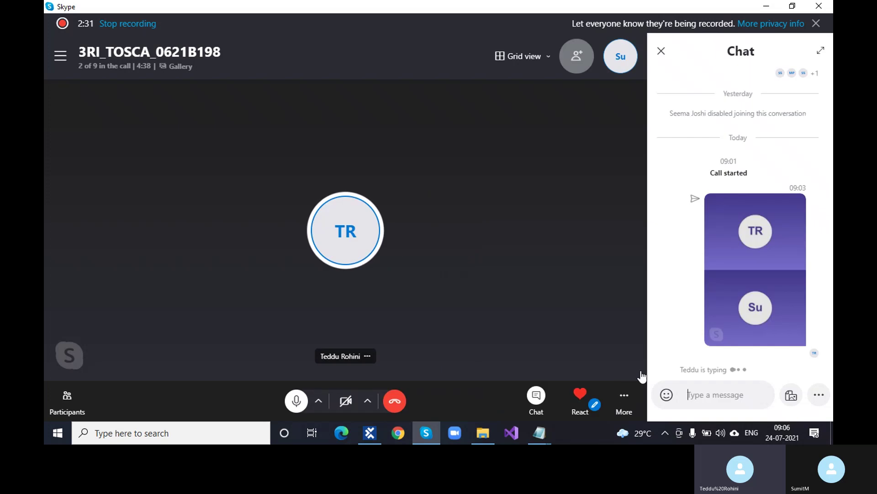
click(661, 53)
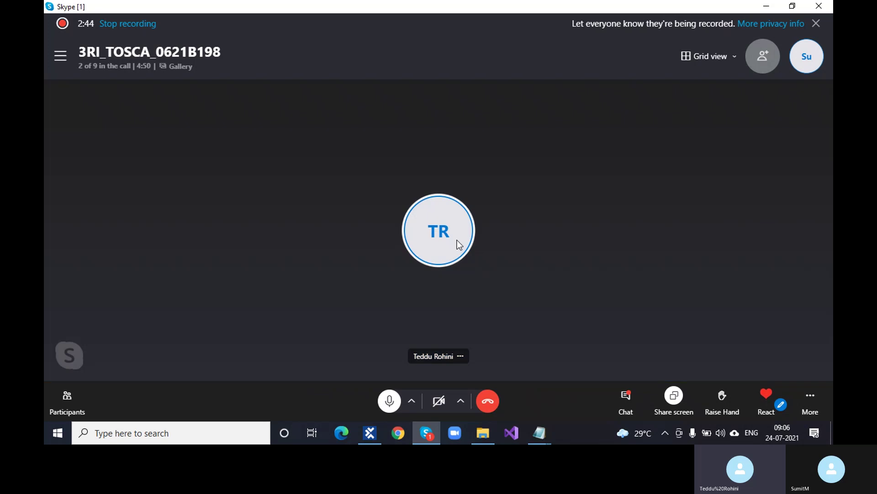
click(625, 396)
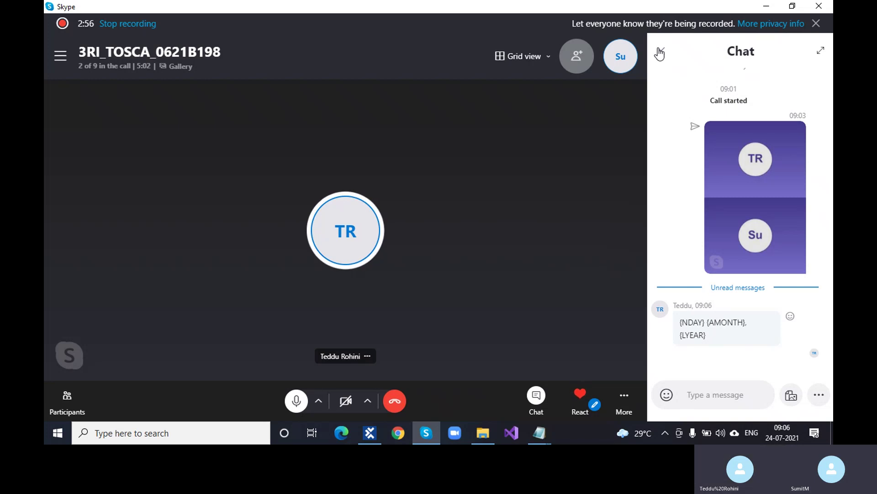
click(660, 52)
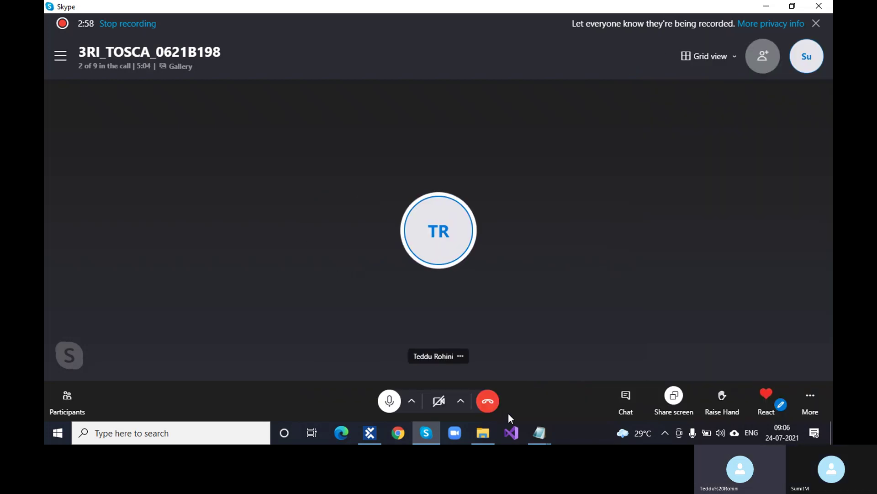
Step: Bring the Class8 date-function notes to the front over the Skype call
mouse_move(544, 433)
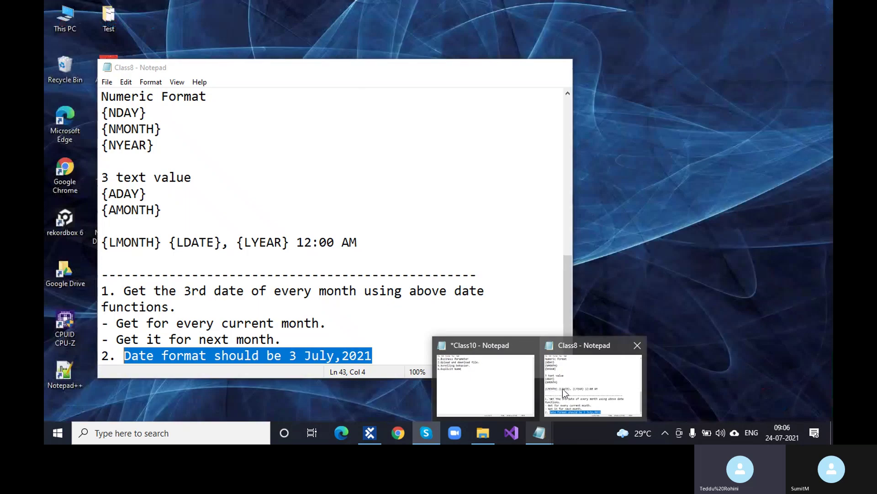
click(566, 388)
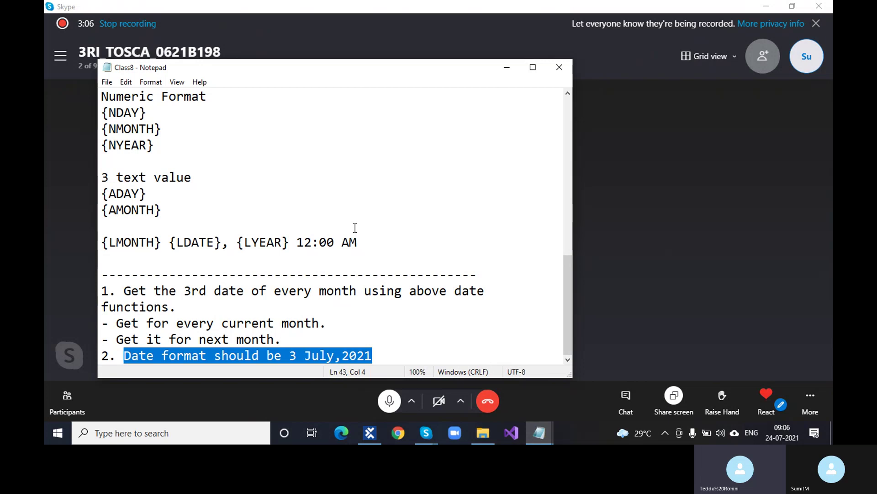
Step: Switch to Tosca Commander and set Reusable Test Step Block's WorkState to COMPLETED
click(505, 69)
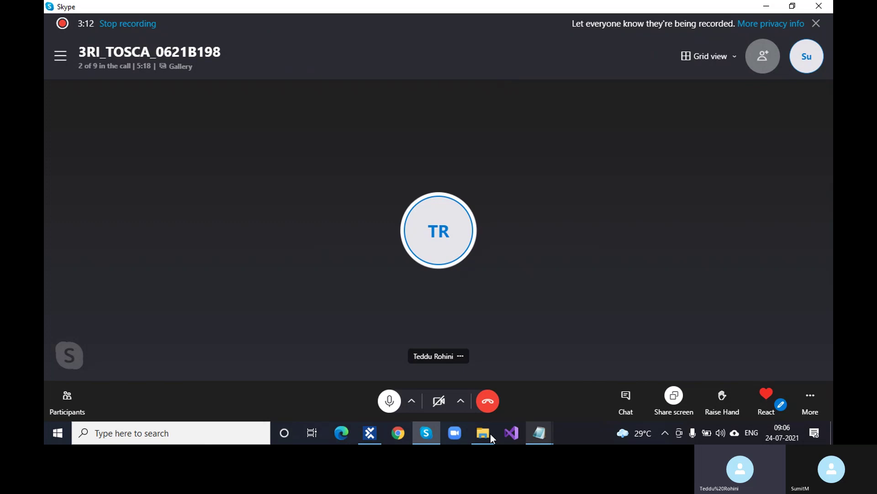
click(370, 432)
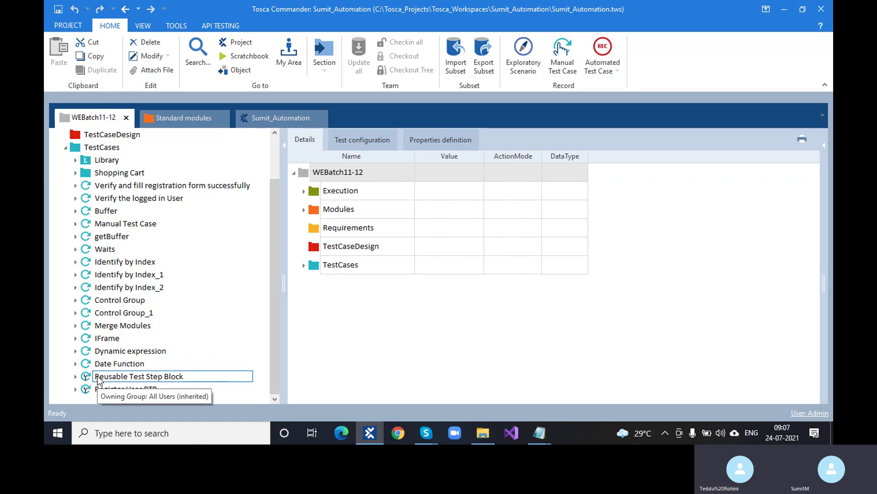
click(109, 392)
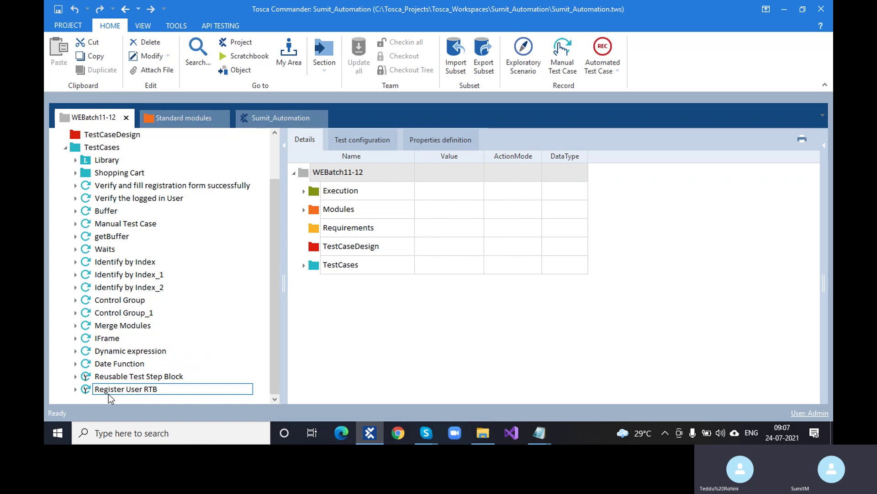
click(112, 377)
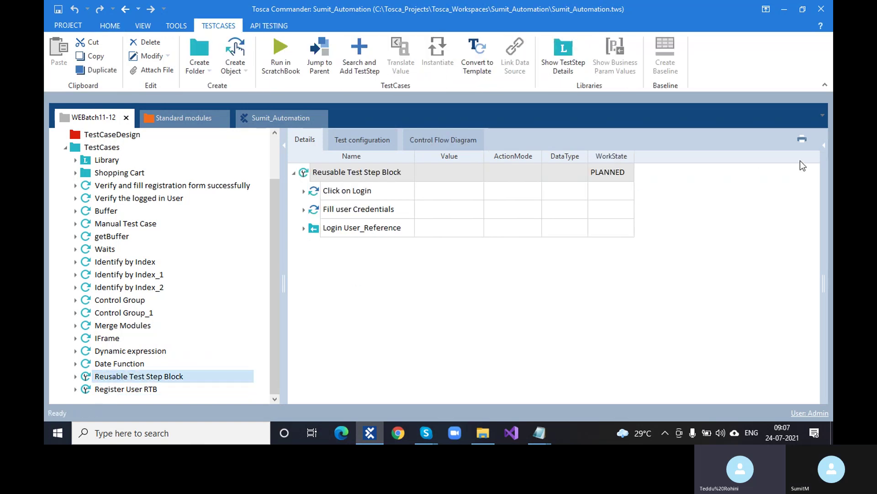
click(617, 174)
click(627, 173)
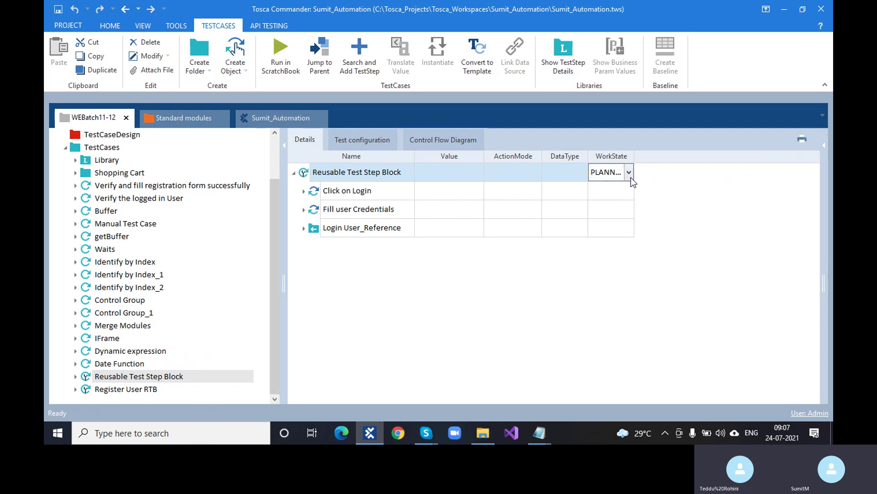
click(630, 176)
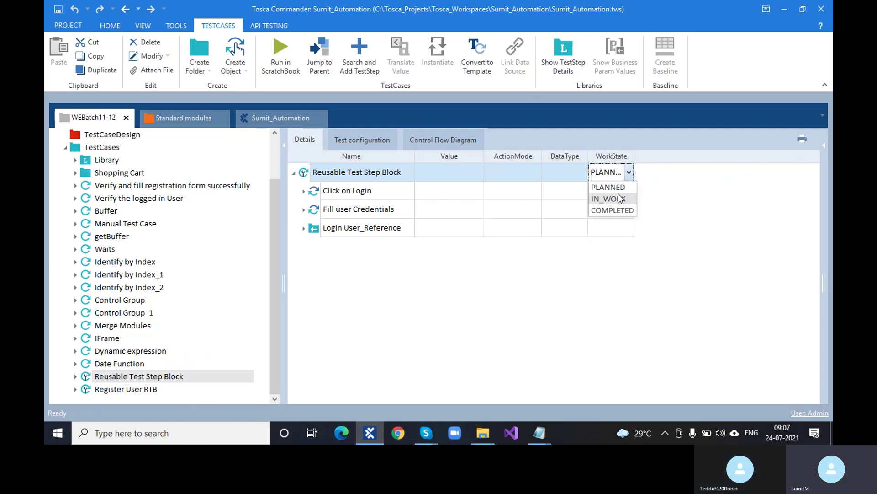
click(621, 198)
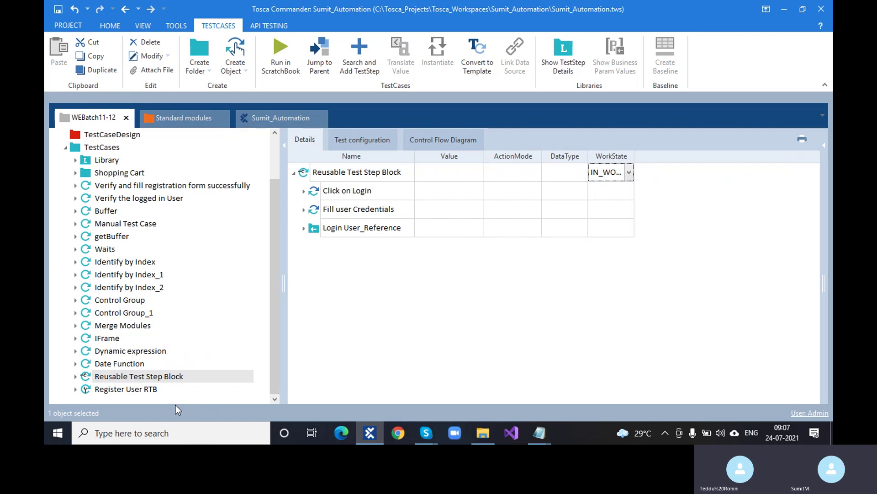
click(628, 178)
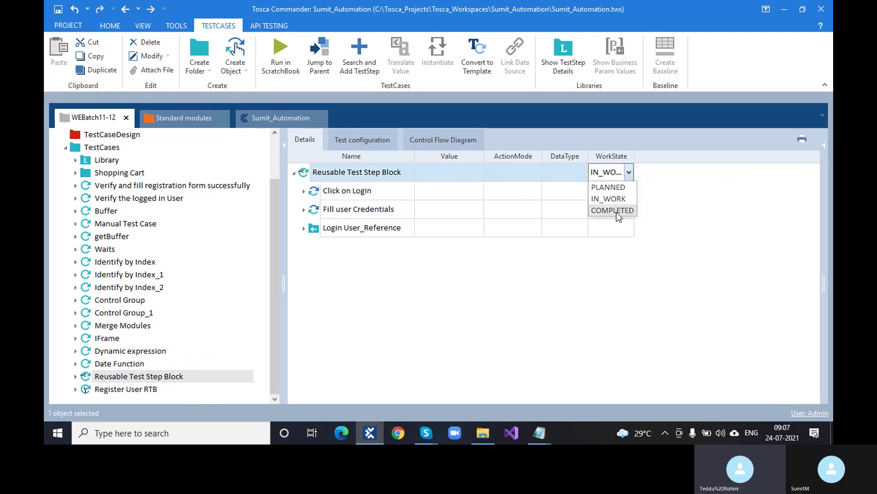
click(616, 212)
Step: Set Register User RTB's WorkState to COMPLETED as well
click(126, 389)
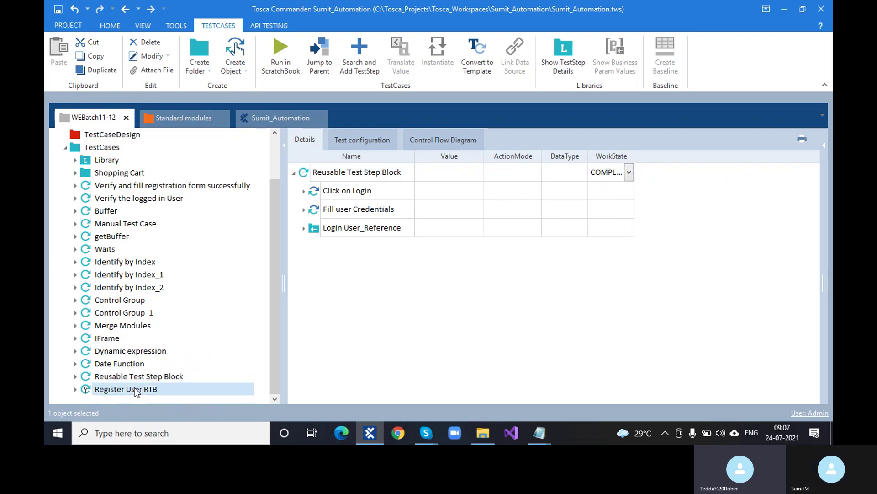
click(616, 179)
click(629, 173)
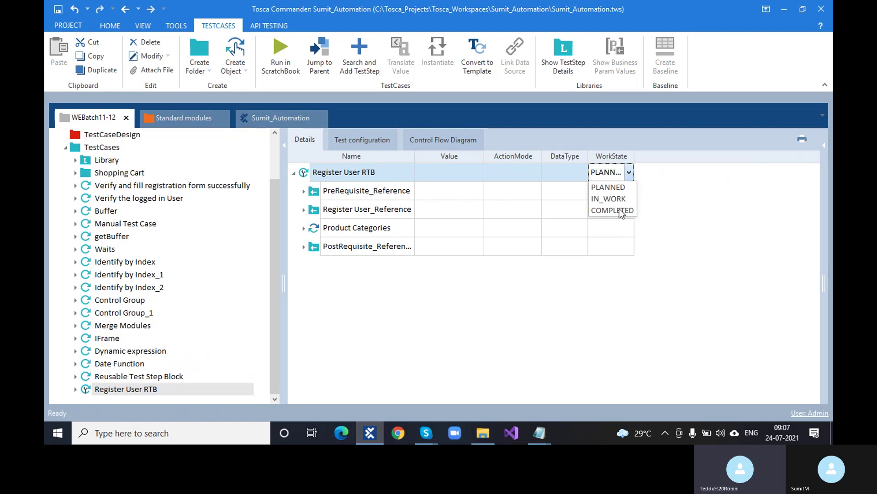
click(625, 211)
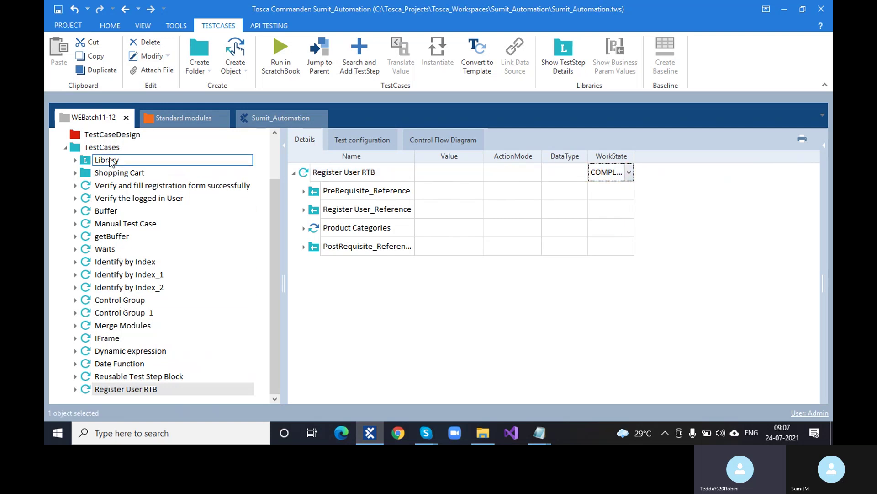
Step: Open the Date Function test case and inspect its Home Page link and ToolsQA steps
click(114, 363)
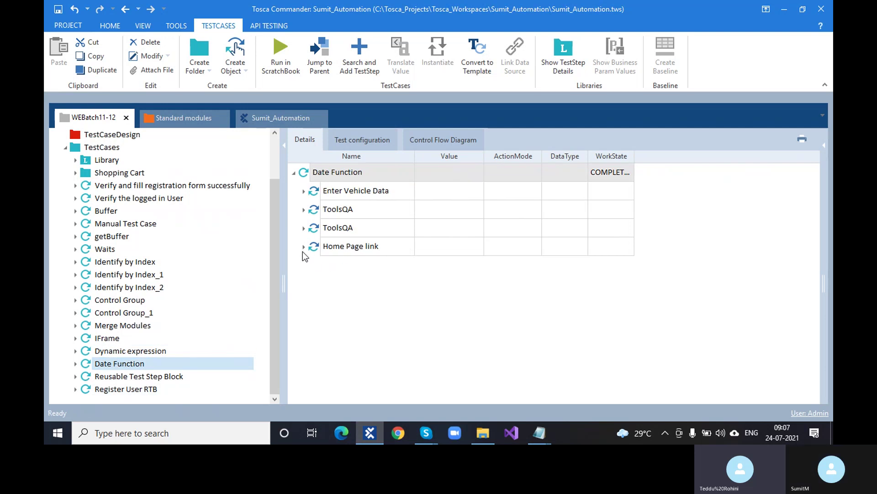
click(303, 247)
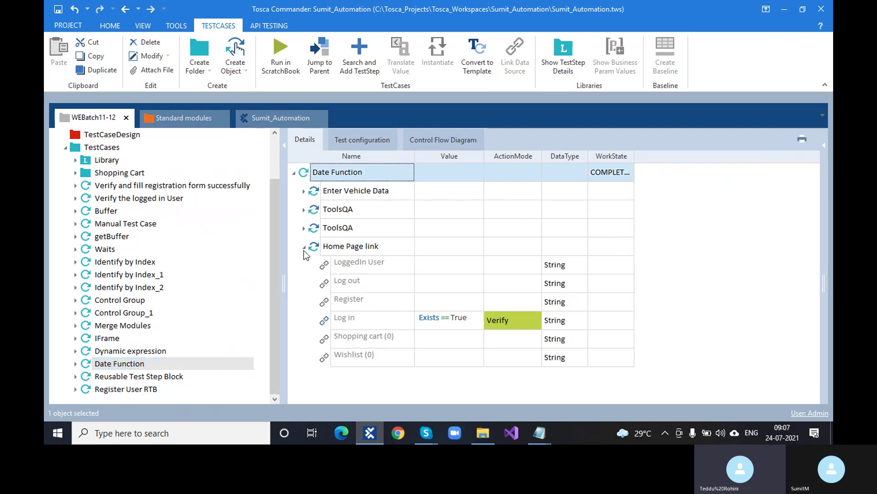
click(304, 248)
click(304, 228)
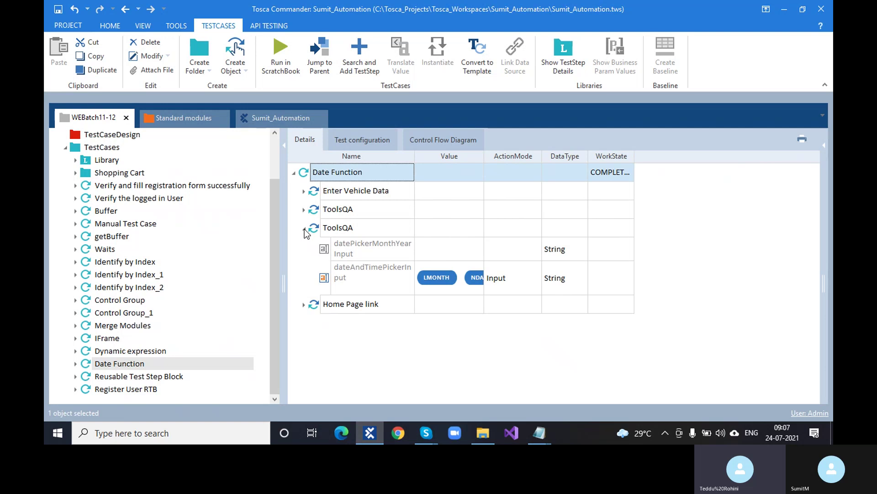
click(314, 229)
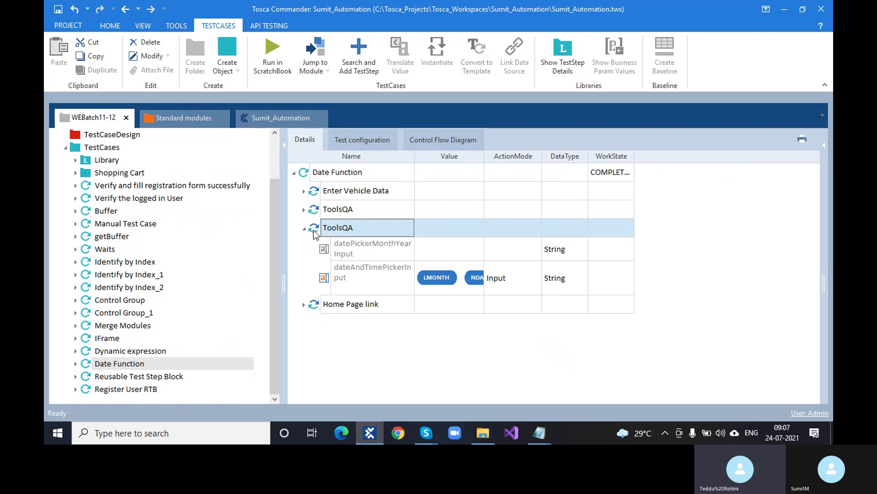
click(303, 173)
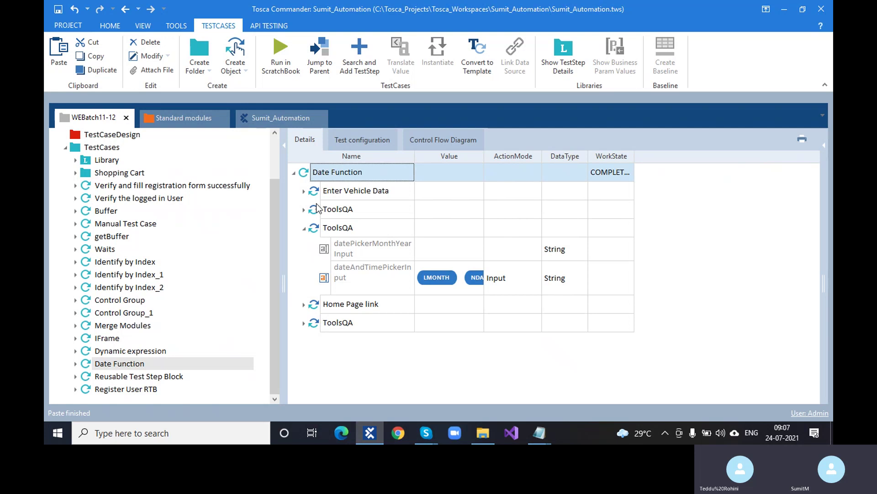
click(305, 228)
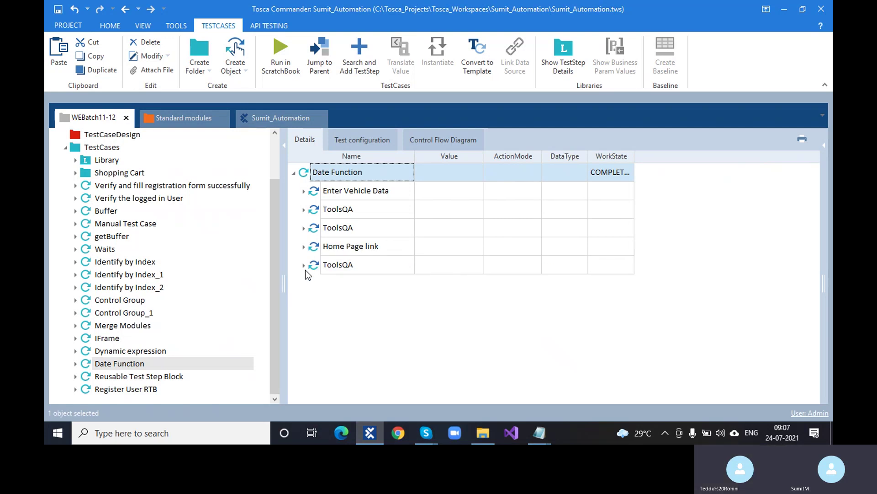
Step: Review the Class8 notes, then drag the last ToolsQA step above Home Page link
click(539, 433)
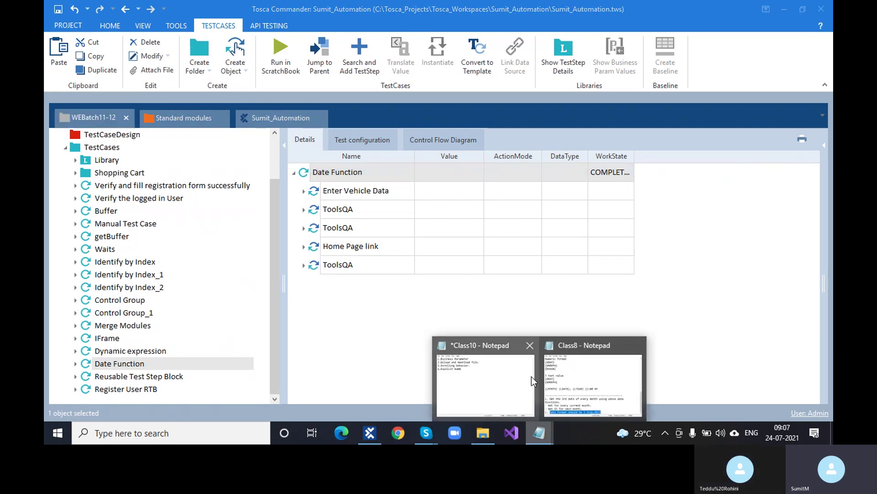
click(569, 388)
scroll(318, 259, up, 9)
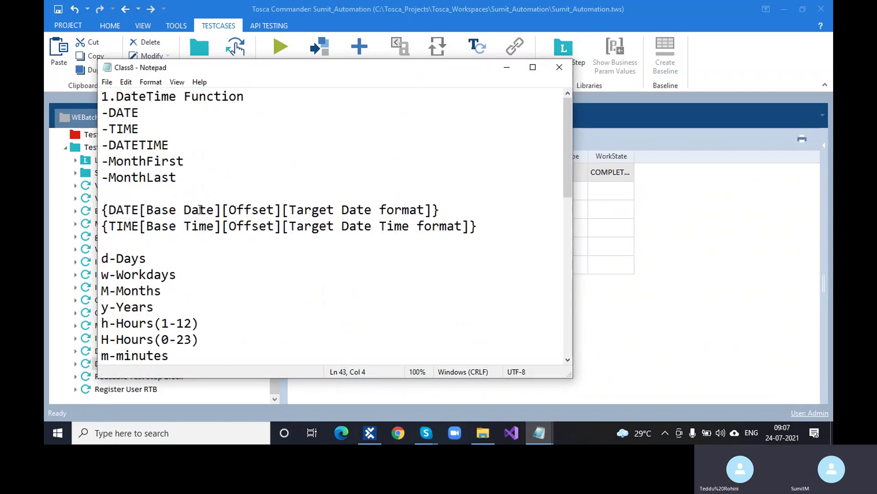
scroll(210, 205, down, 6)
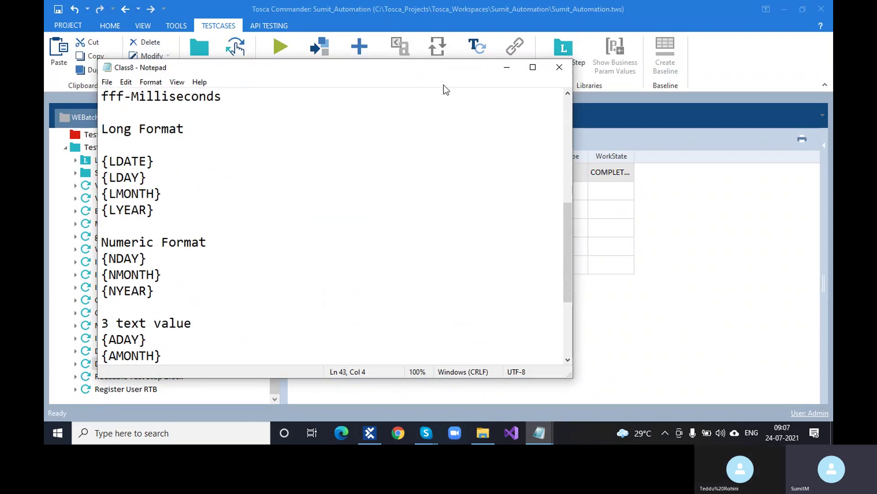
click(506, 68)
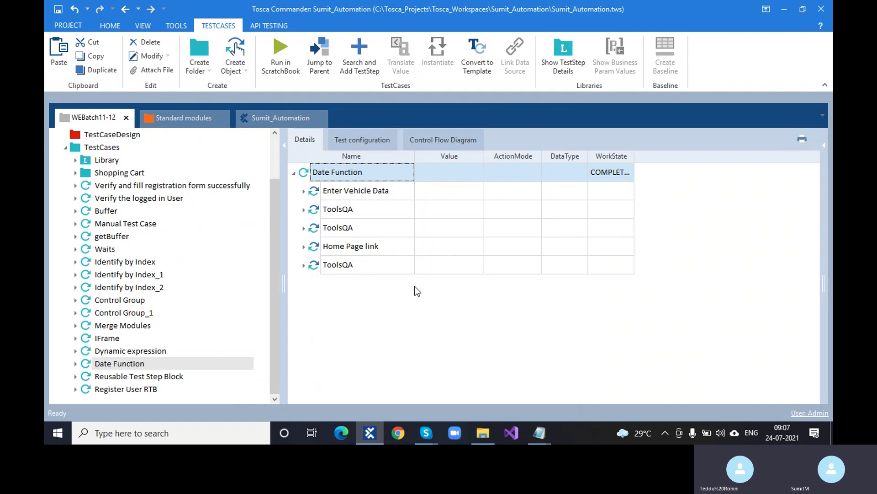
drag(313, 264, 303, 251)
Step: Expand the moved ToolsQA step and change dateAndTimePickerInput's value to {DATE[][][]}
click(303, 248)
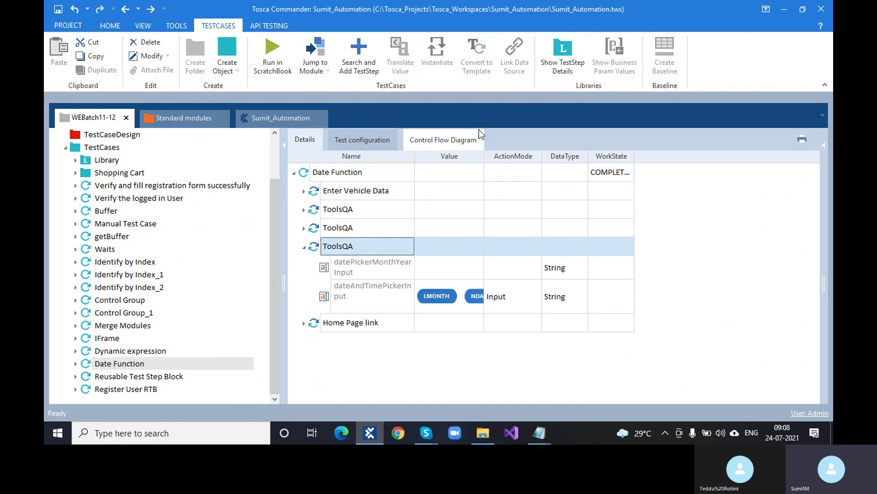
double_click(484, 156)
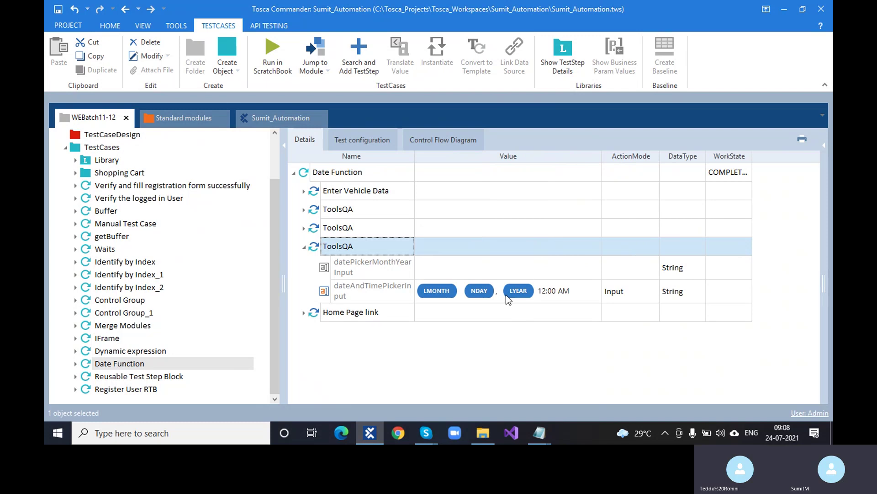
click(506, 294)
click(505, 295)
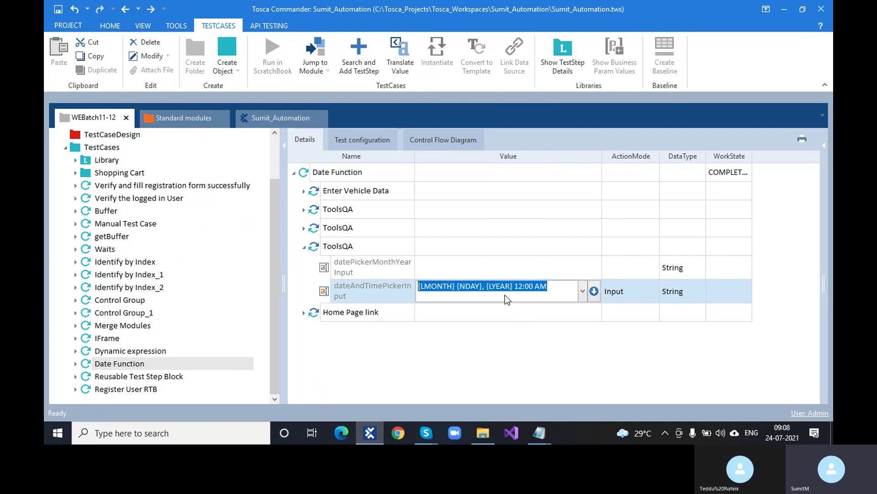
key(BackSpace)
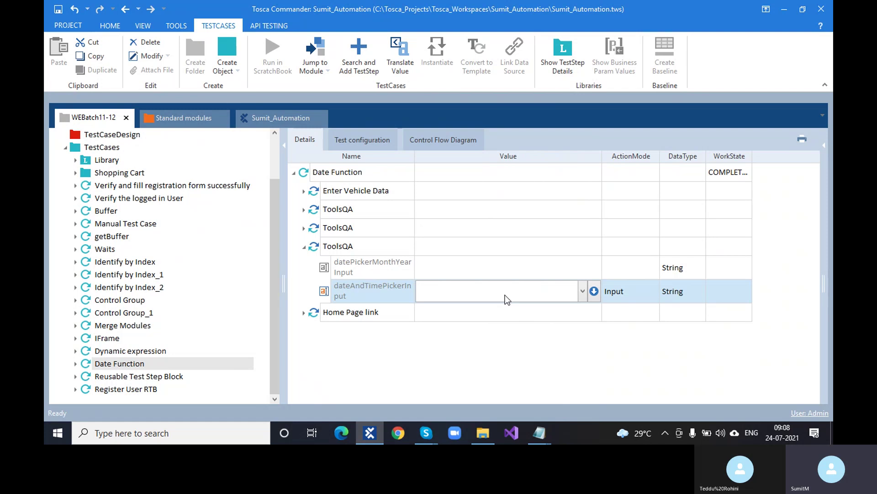
text({DATE)
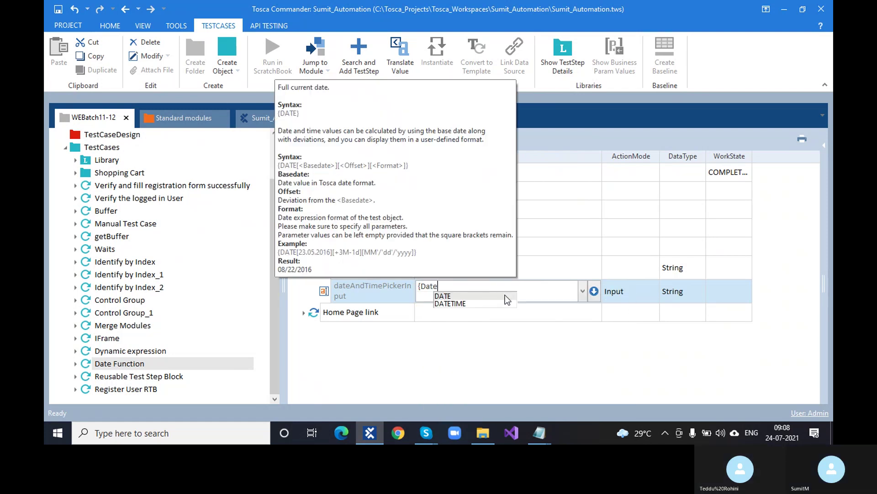
text([])
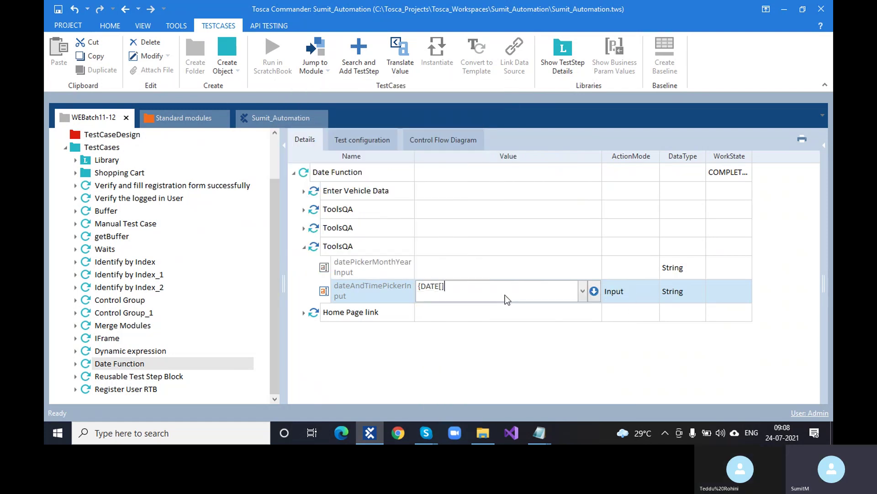
text([][]})
click(434, 350)
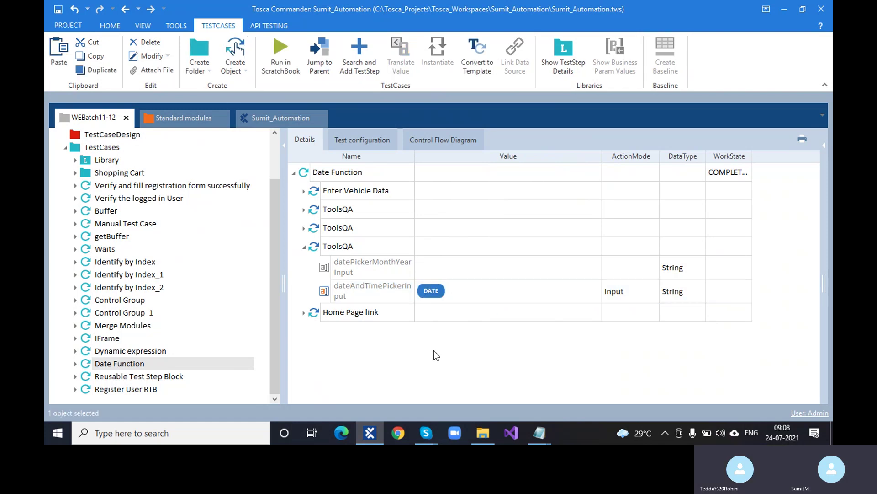
Step: Put the dateAndTimePickerInput Value cell into edit mode to rework its DATE expression
click(453, 288)
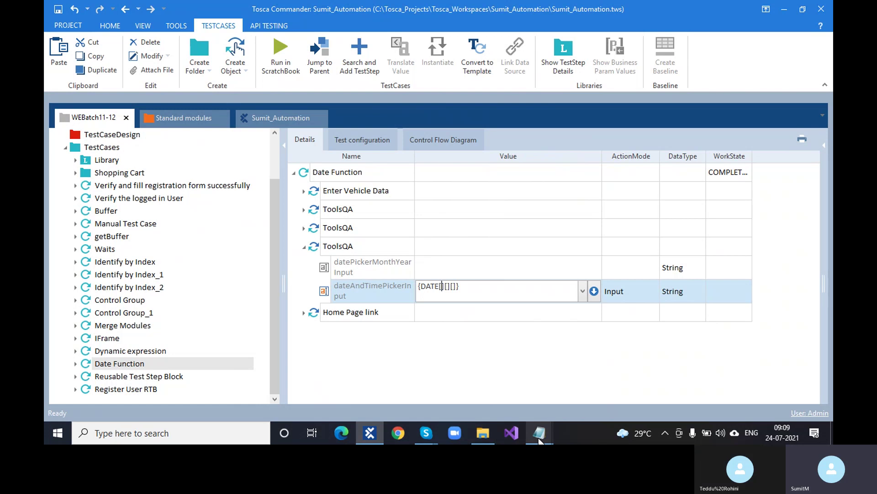
mouse_move(539, 439)
click(589, 373)
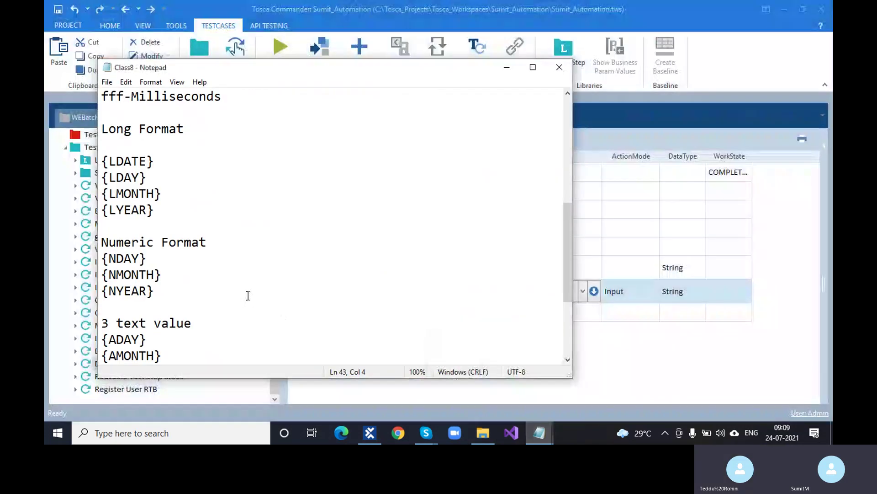
scroll(249, 296, up, 6)
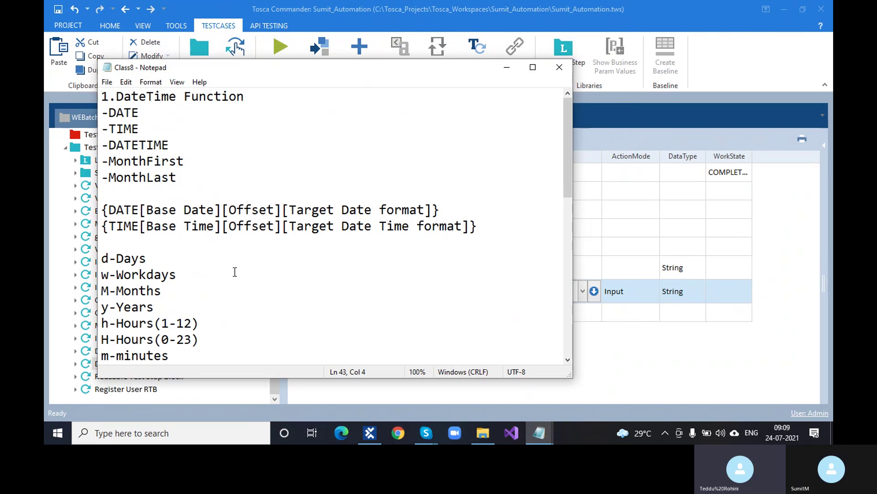
drag(184, 163, 111, 164)
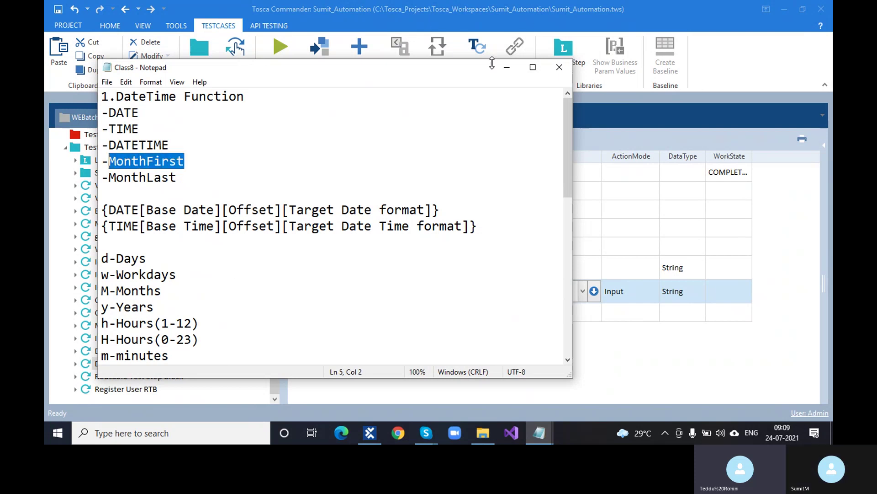
click(507, 71)
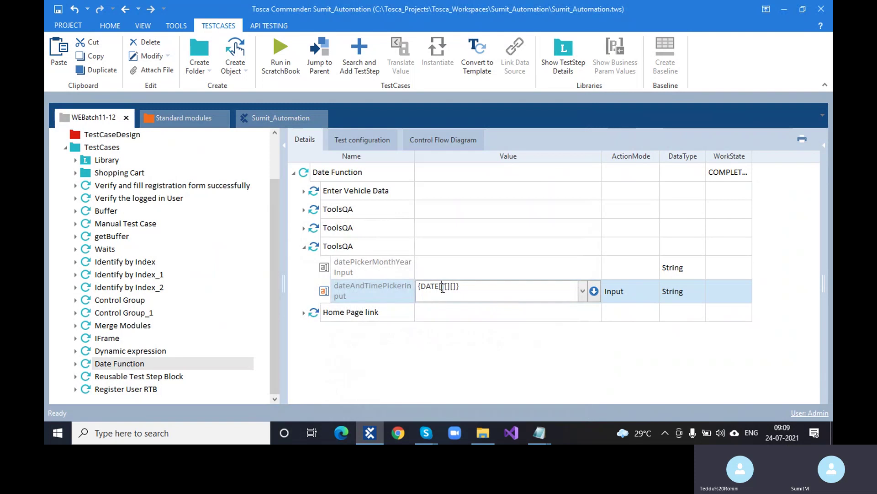
Step: Set dateAndTimePickerInput to a DATE expression with a MONTHFIRST base date and +2d offset
text({mo)
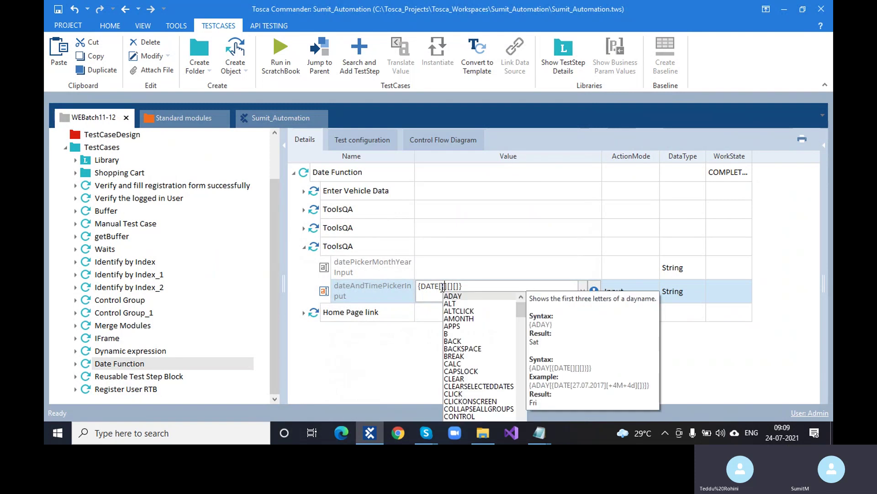
text(nt)
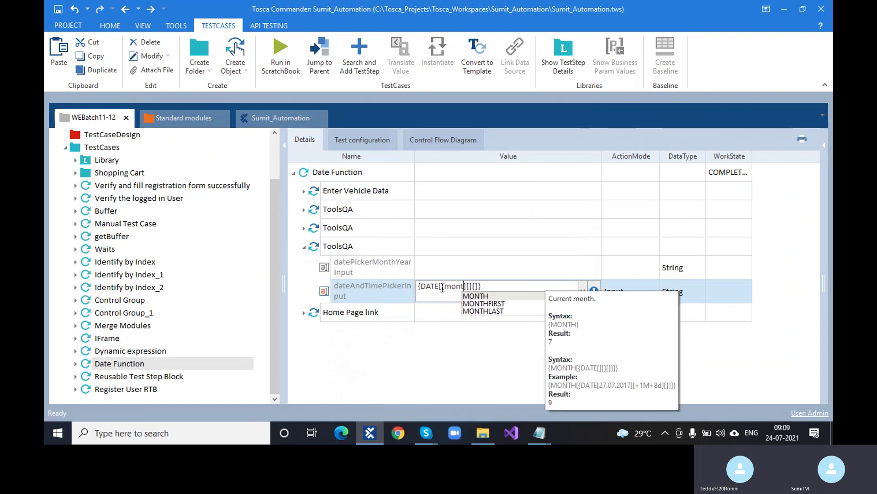
key(Down)
key(Return)
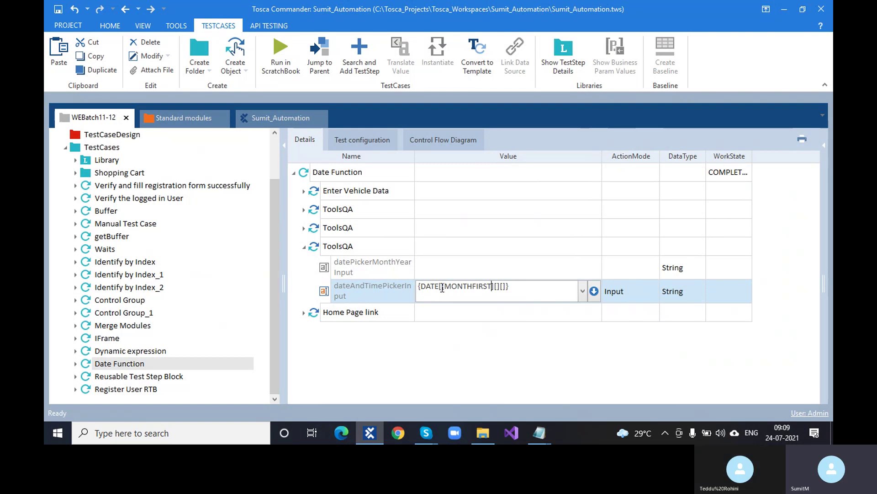
text(})
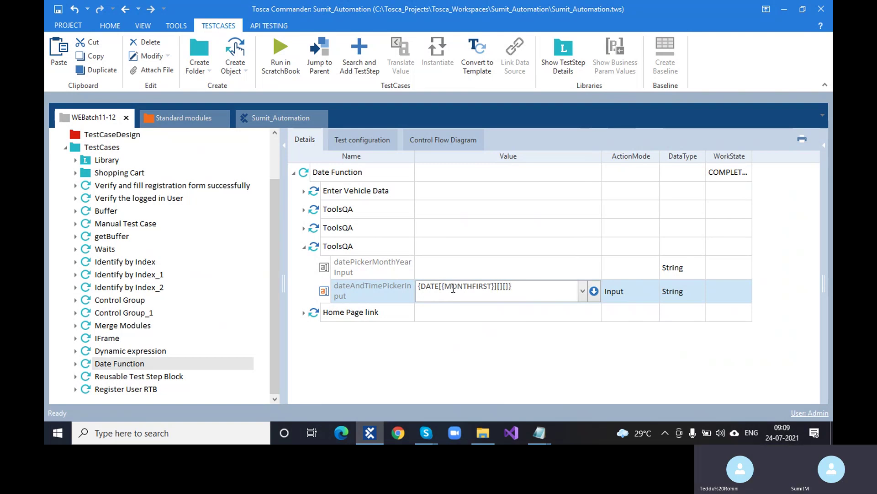
drag(602, 156, 659, 156)
click(503, 291)
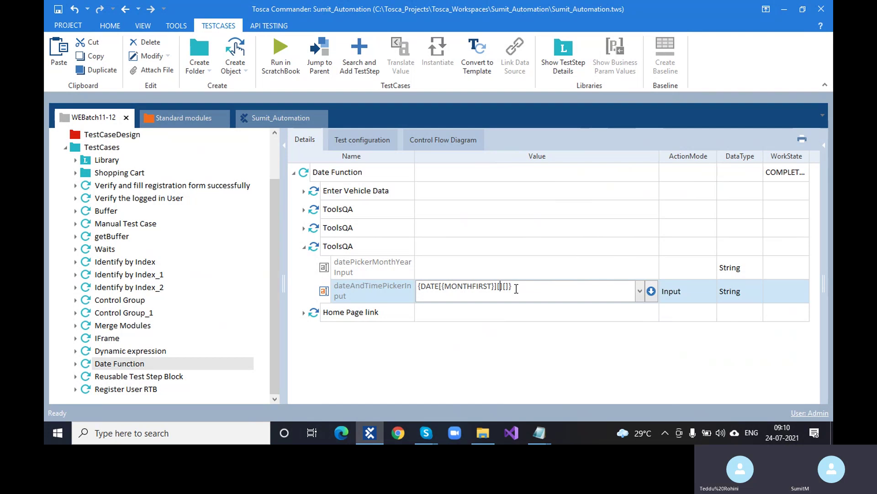
text(+2d)
click(541, 349)
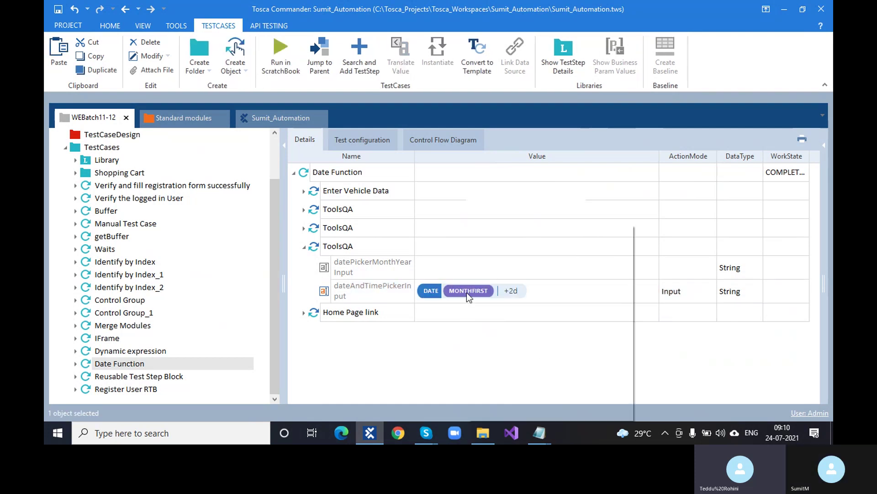
right_click(467, 292)
Step: Translate the date value, dismiss the failure, and fix TargetDateFormat from MM/dd/yyyyy to MM/dd/yyyy
click(512, 311)
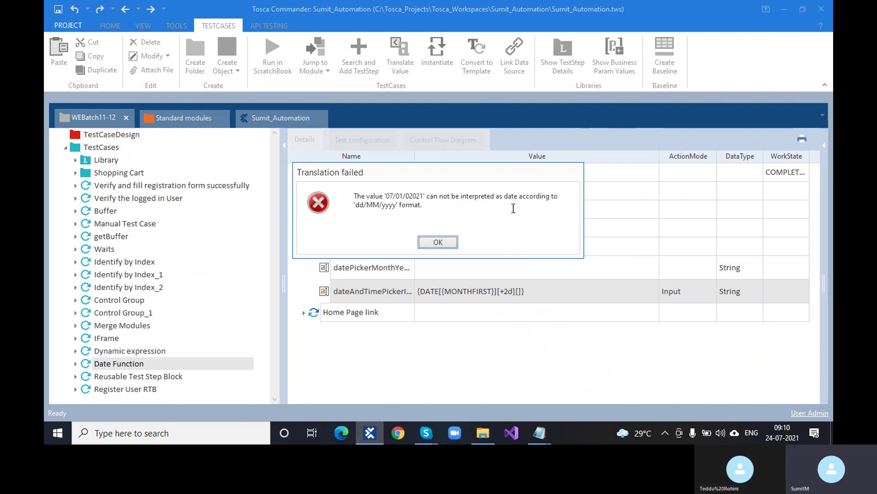
click(448, 243)
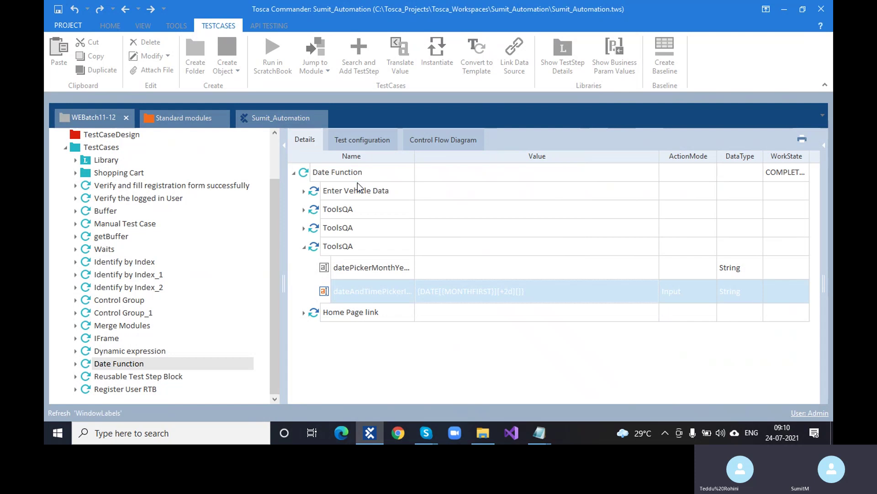
click(374, 138)
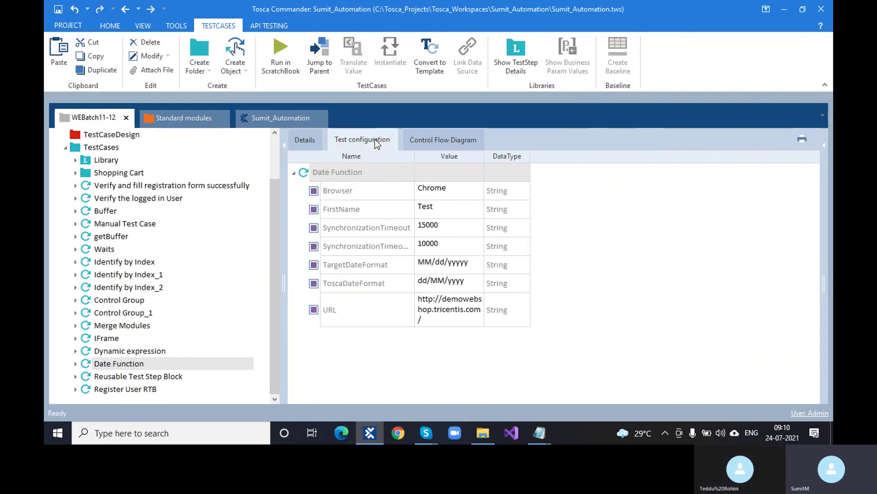
click(473, 263)
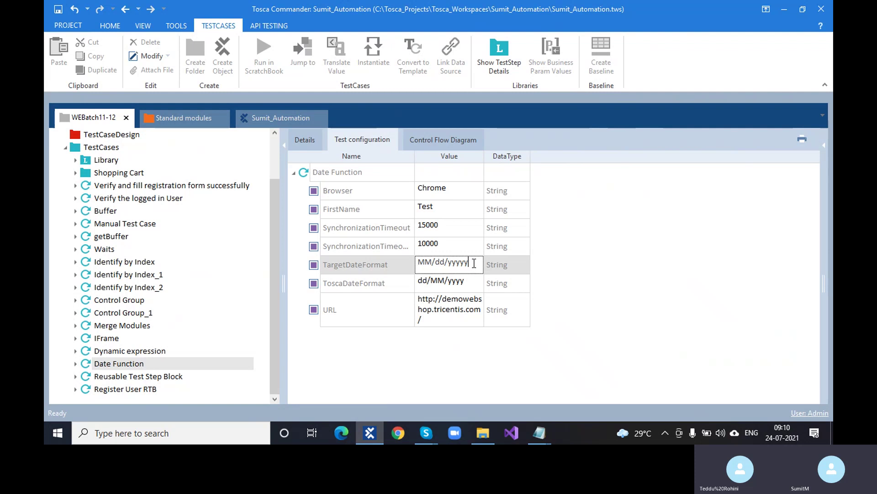
key(BackSpace)
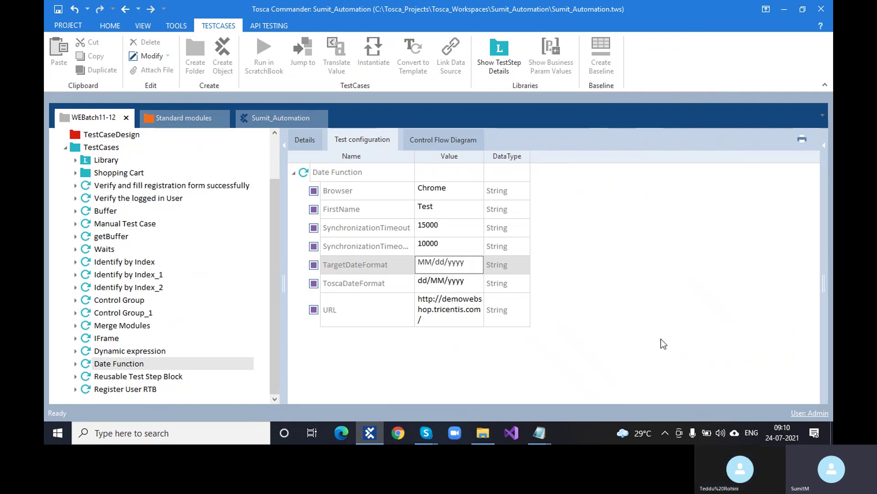
click(537, 267)
click(305, 140)
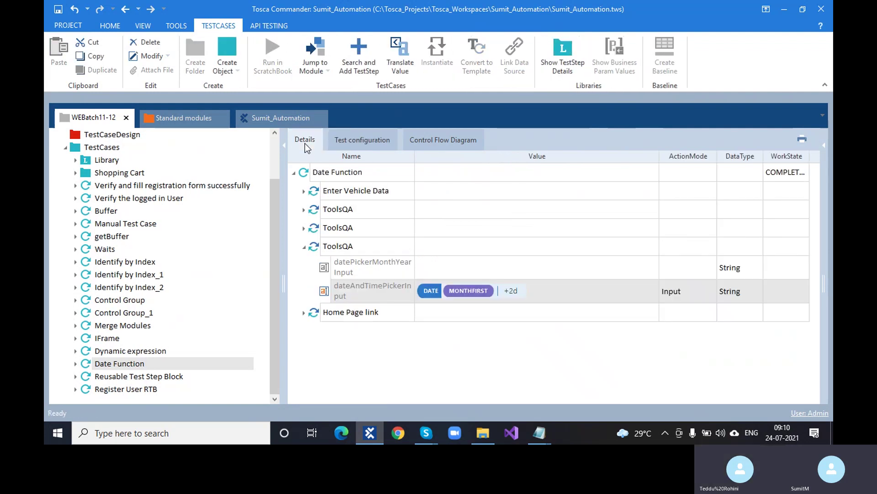
right_click(430, 297)
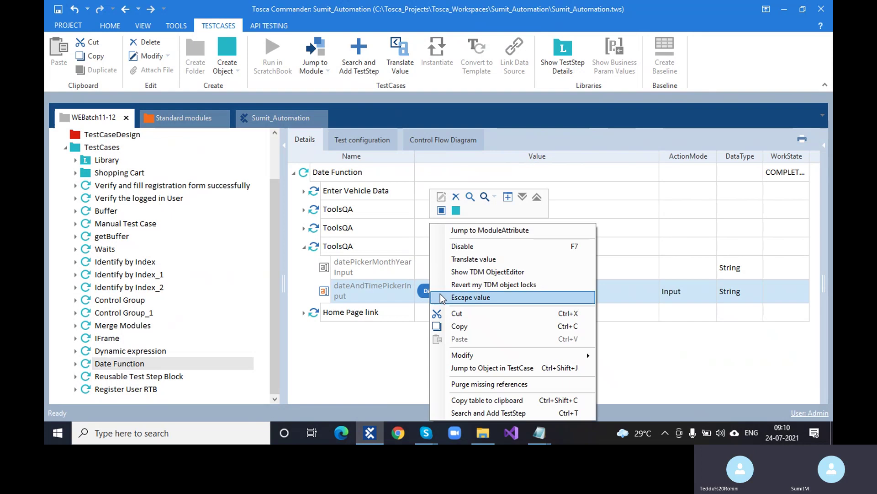
click(477, 255)
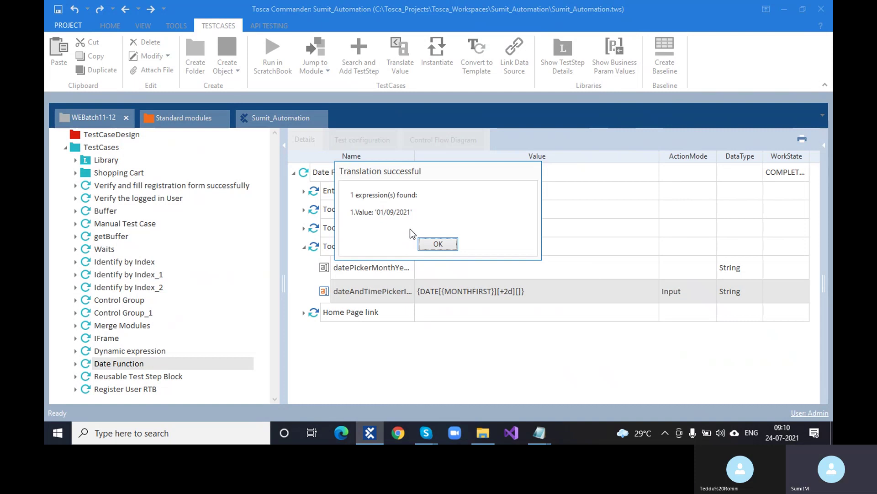
click(435, 244)
click(358, 143)
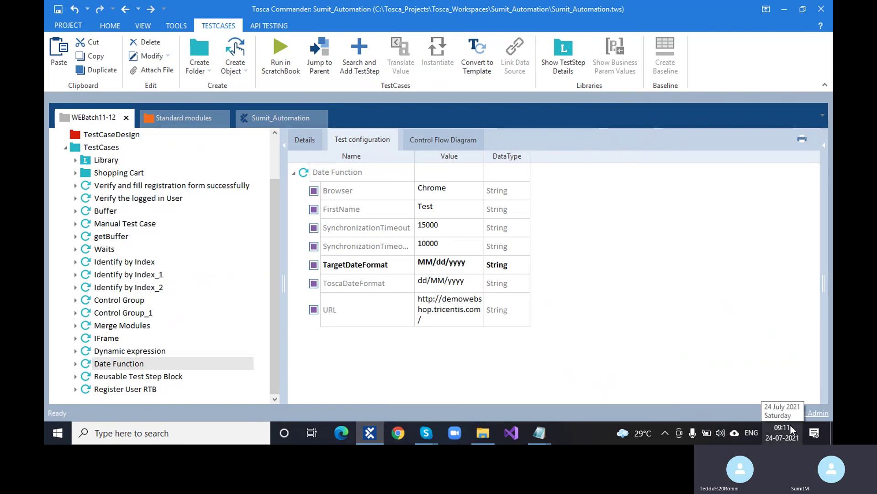
click(312, 144)
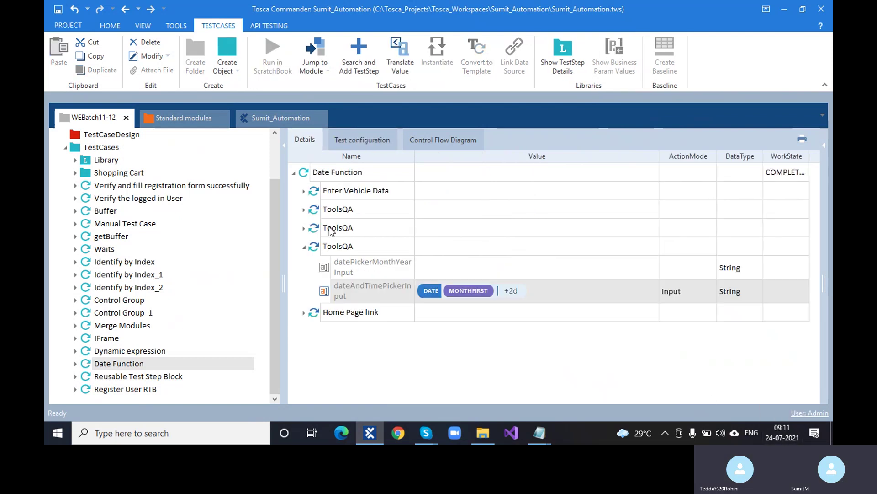
right_click(444, 292)
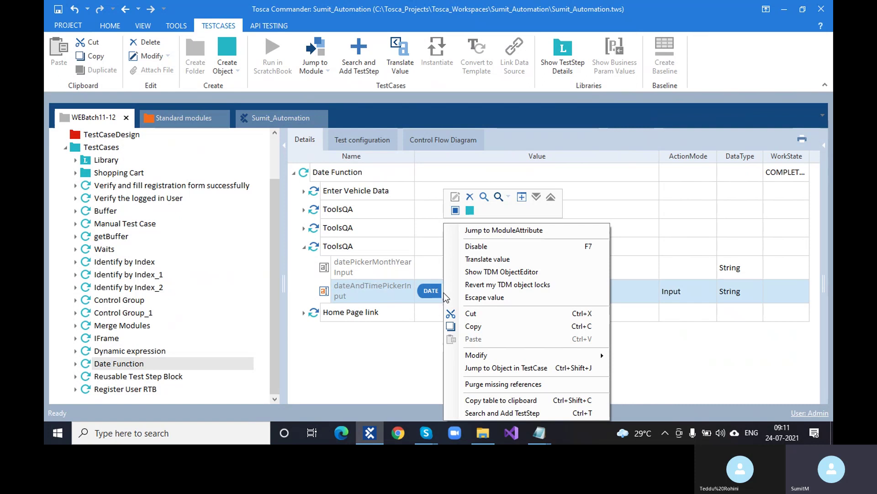
click(483, 259)
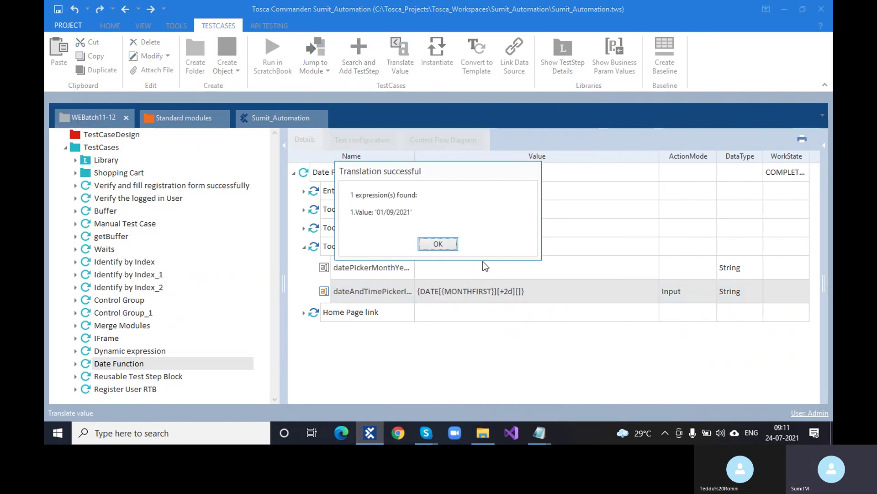
click(451, 246)
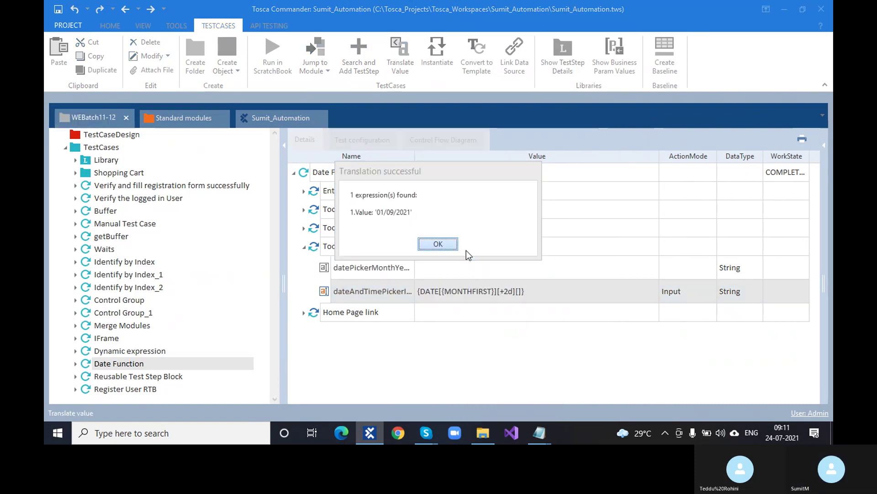
double_click(505, 292)
click(512, 286)
click(516, 282)
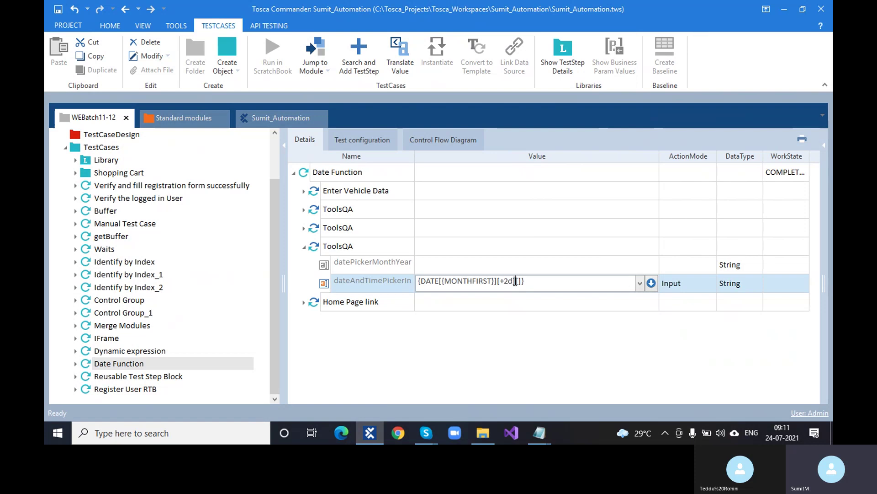
key(BackSpace)
key(BackSpace)
key(BackSpace)
right_click(476, 293)
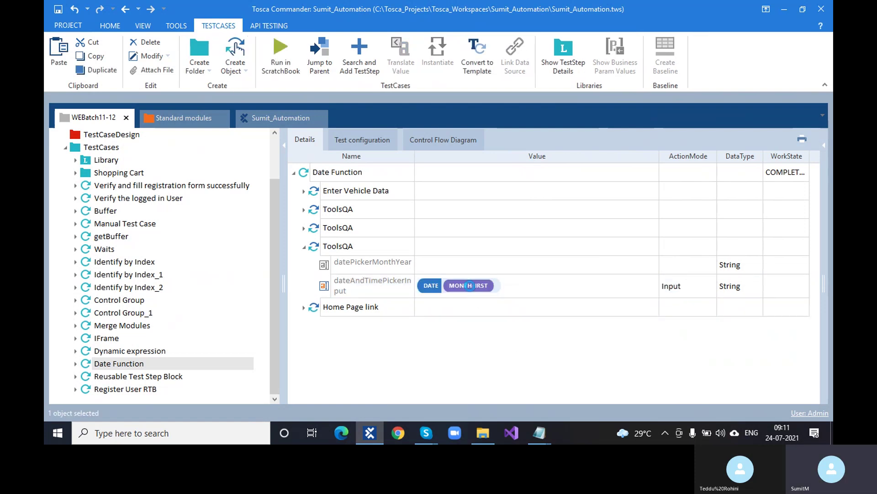
click(514, 258)
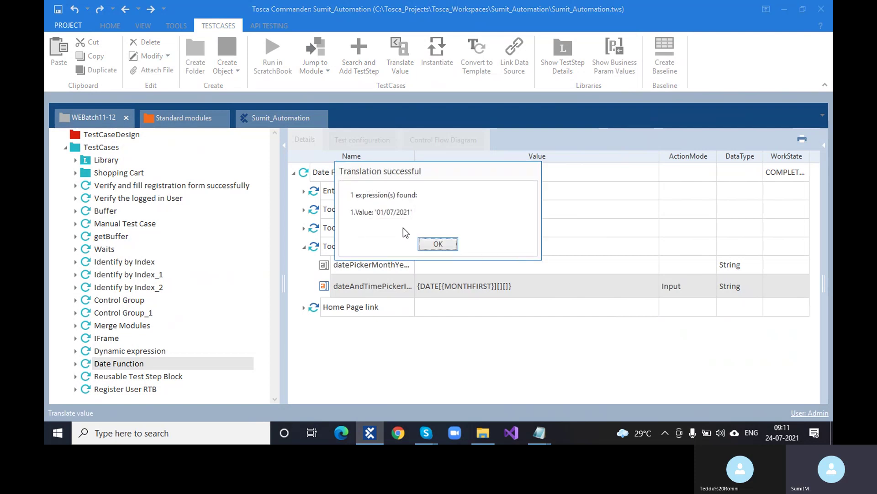
click(437, 244)
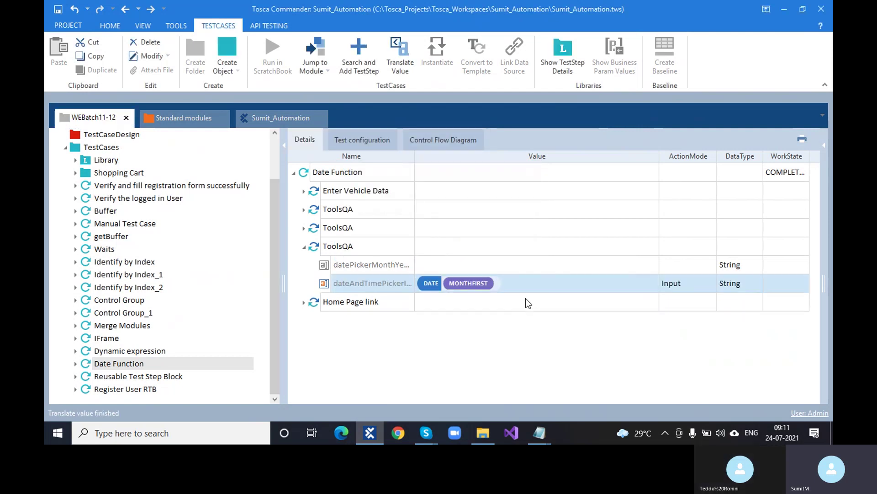
click(497, 286)
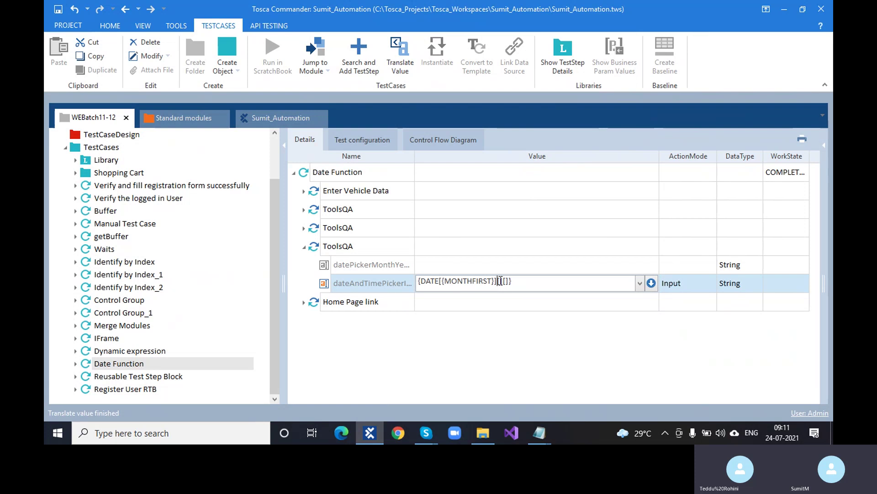
click(500, 281)
text(+2d)
click(534, 361)
right_click(497, 286)
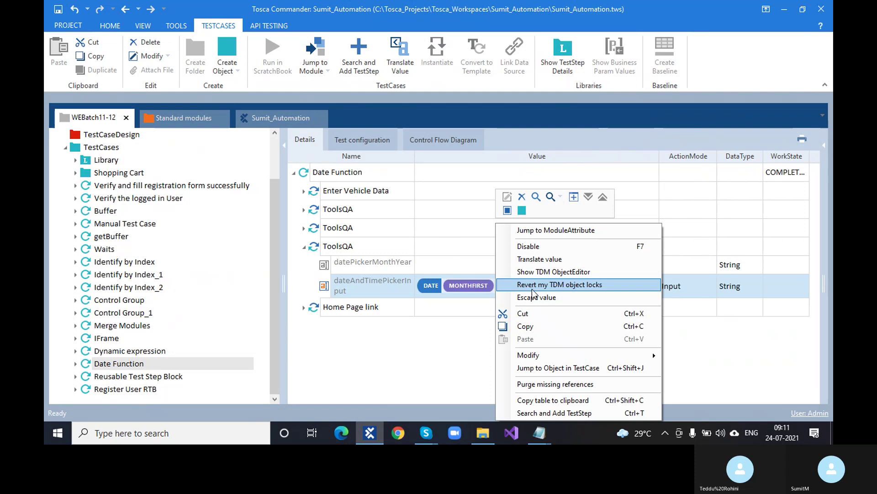
click(572, 258)
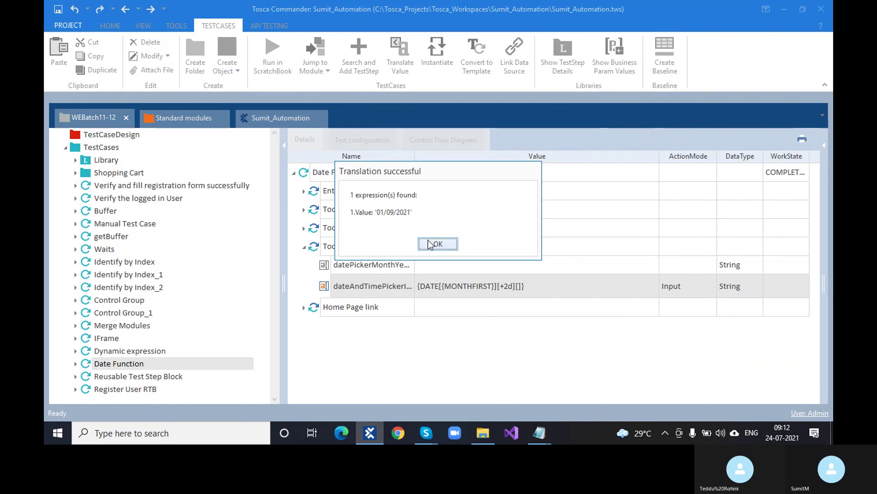
click(432, 243)
click(540, 288)
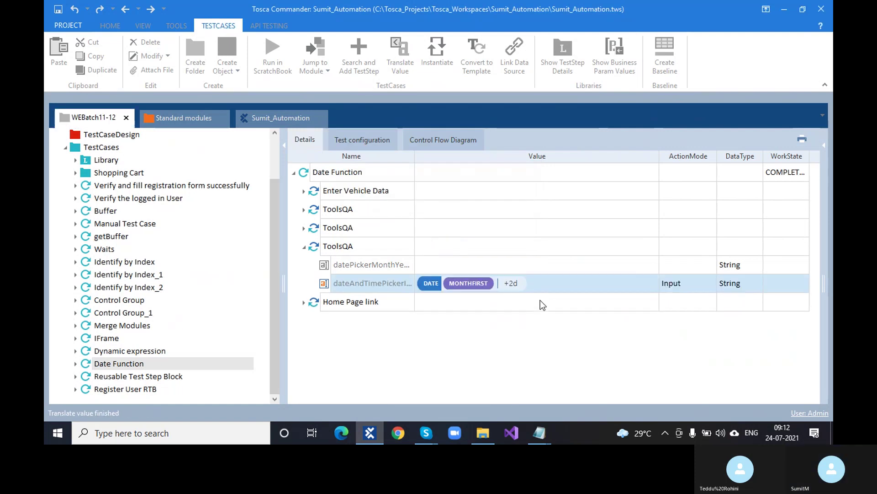
click(512, 281)
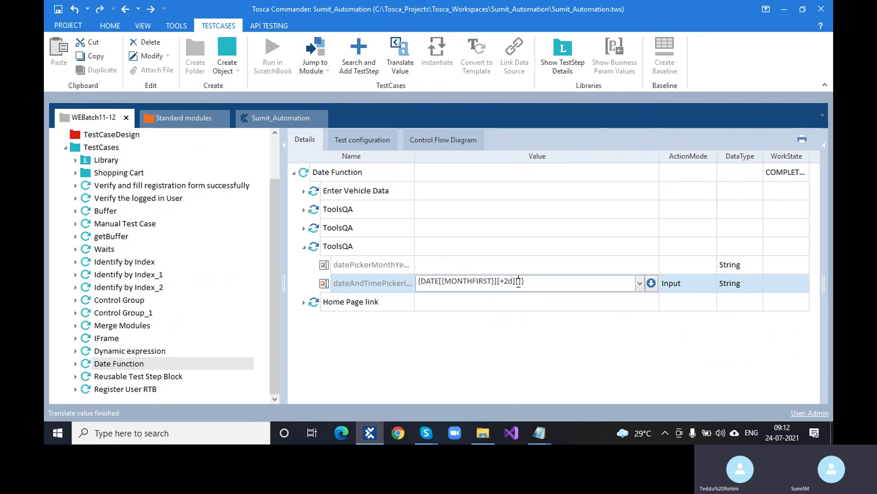
Step: Add a dd/MM/yyyy output format to the date expression and translate it to 09/01/2021
text(dd/)
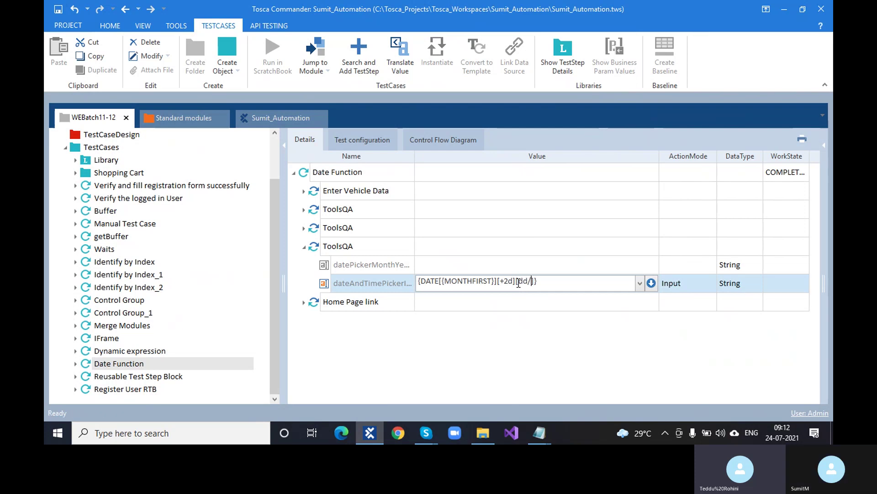
text(MM/)
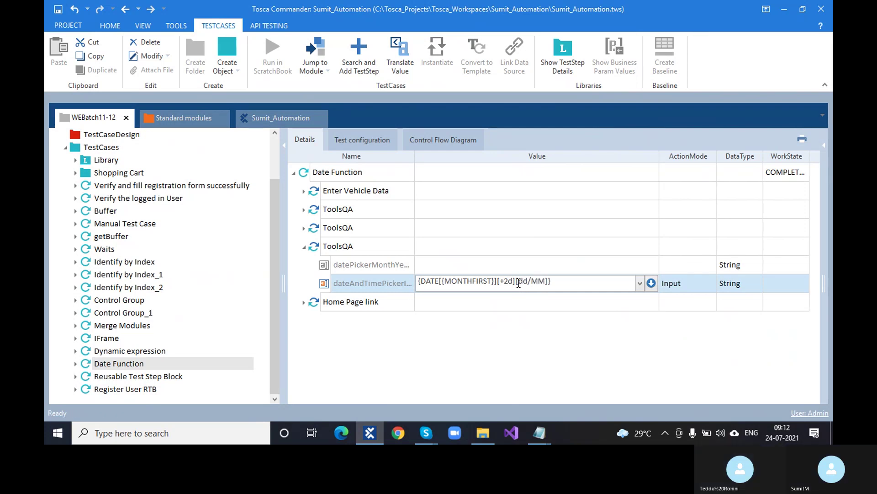
text(yyyy)
click(508, 319)
right_click(503, 287)
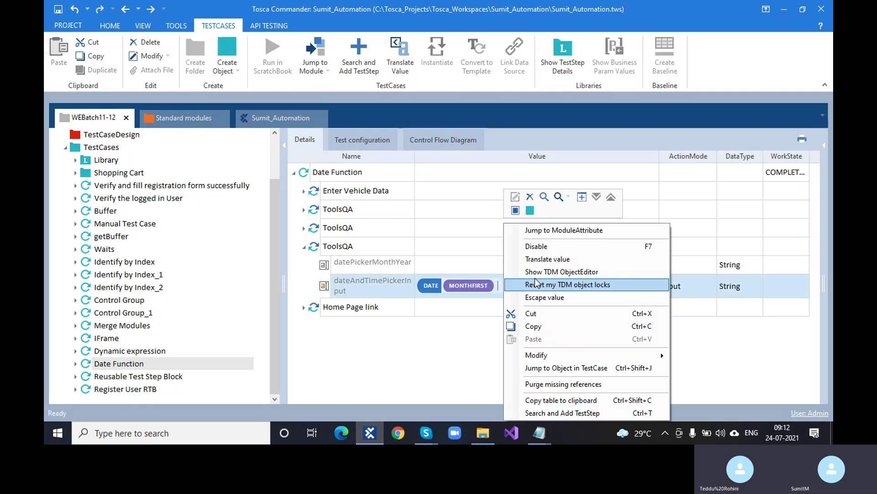
click(563, 259)
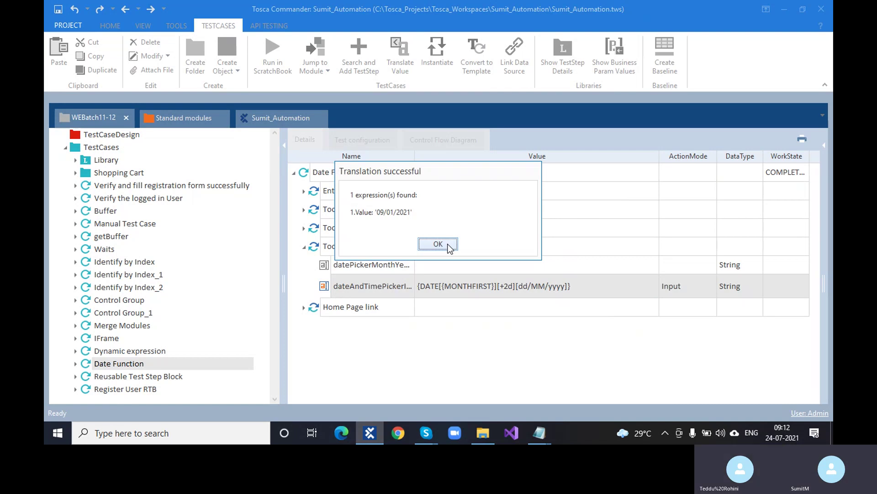
click(438, 244)
click(488, 290)
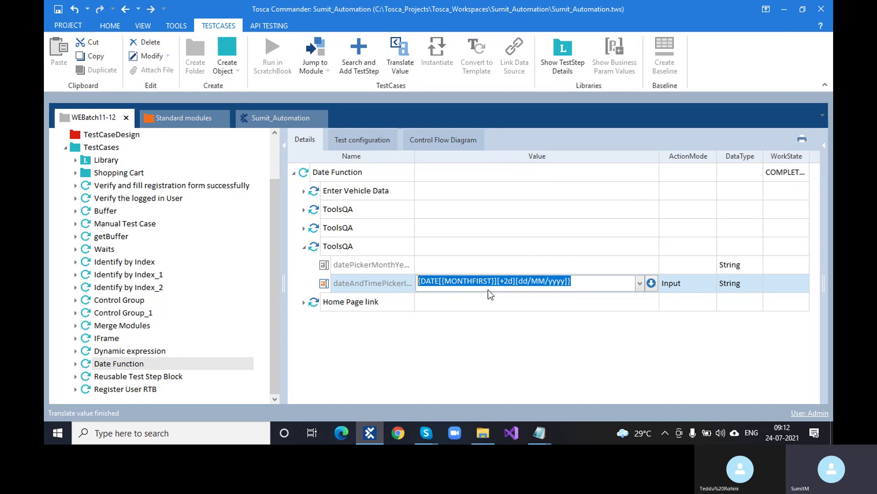
Step: Inspect the MONTHFIRST, +2d and dd/MM/yyyy parts of the expression and translate it again
click(473, 287)
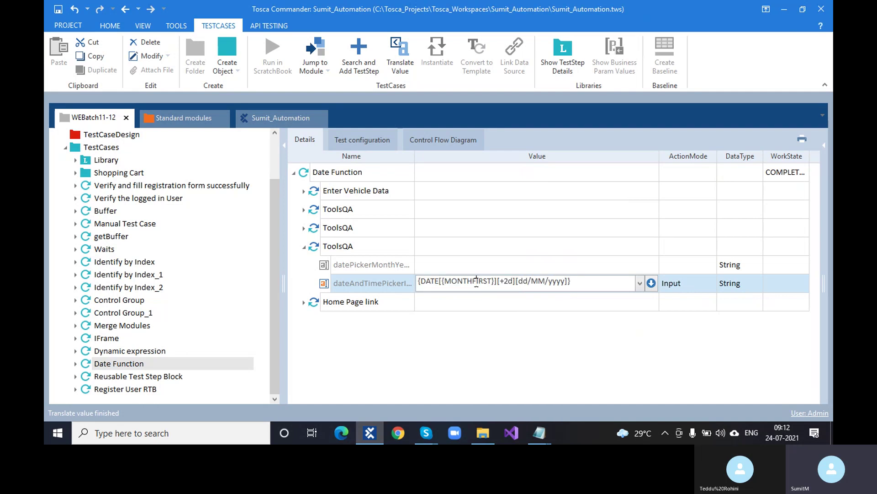
drag(495, 281, 442, 281)
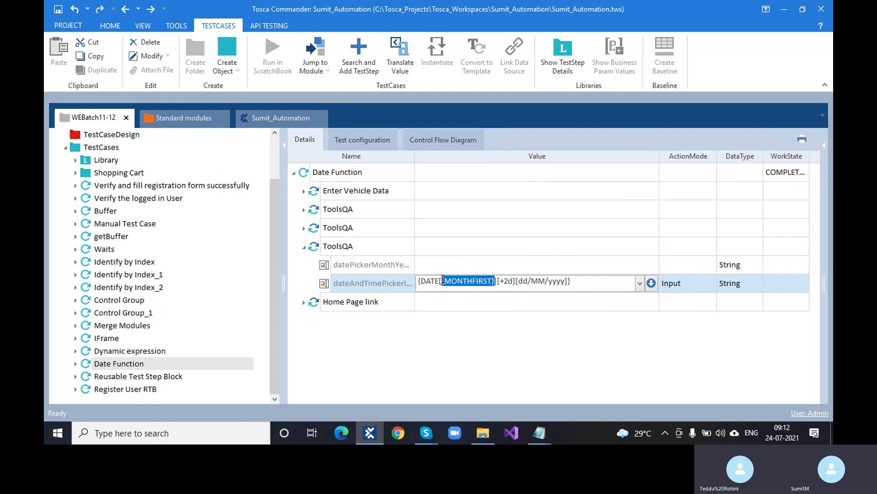
drag(513, 281, 501, 280)
drag(566, 281, 519, 280)
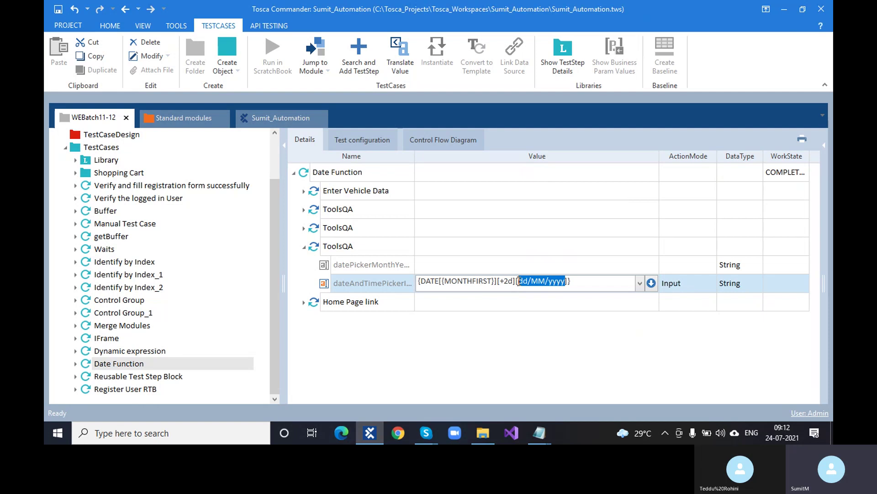
click(505, 328)
right_click(486, 280)
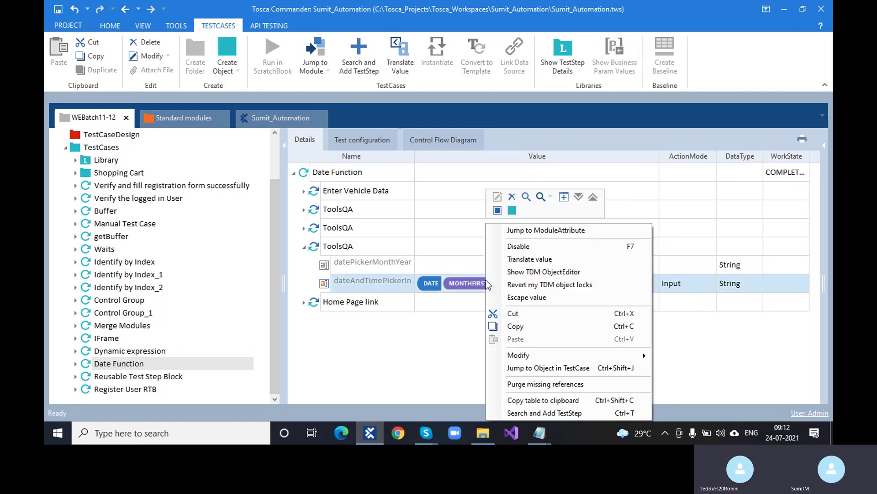
click(530, 260)
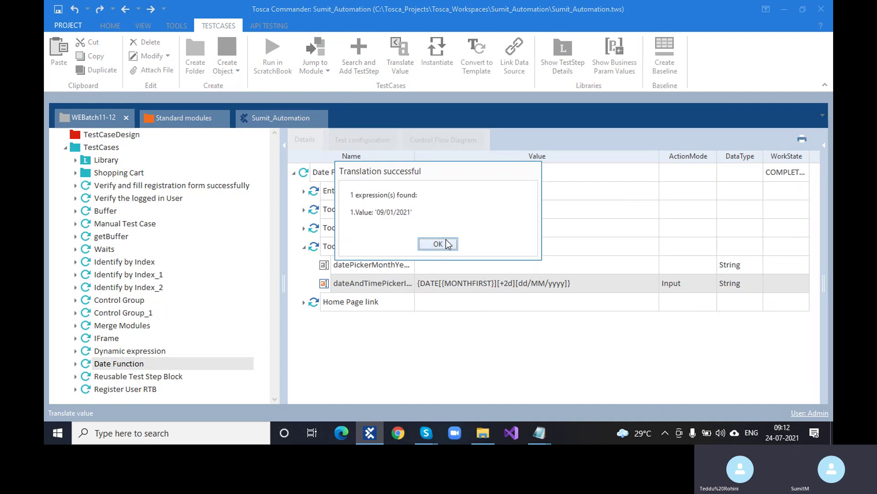
click(437, 244)
Step: Delete MONTHFIRST from the expression and translate it, now giving 26/07/2021
click(473, 284)
click(476, 281)
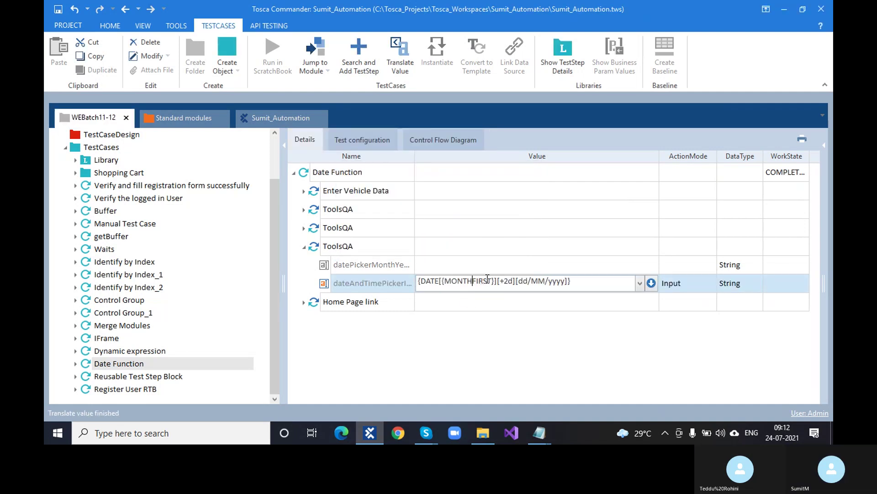
drag(494, 280, 443, 281)
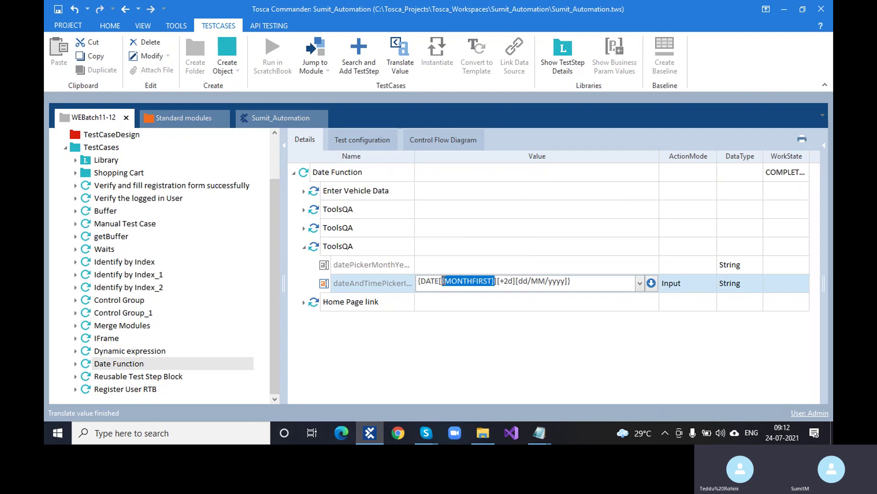
key(BackSpace)
click(435, 382)
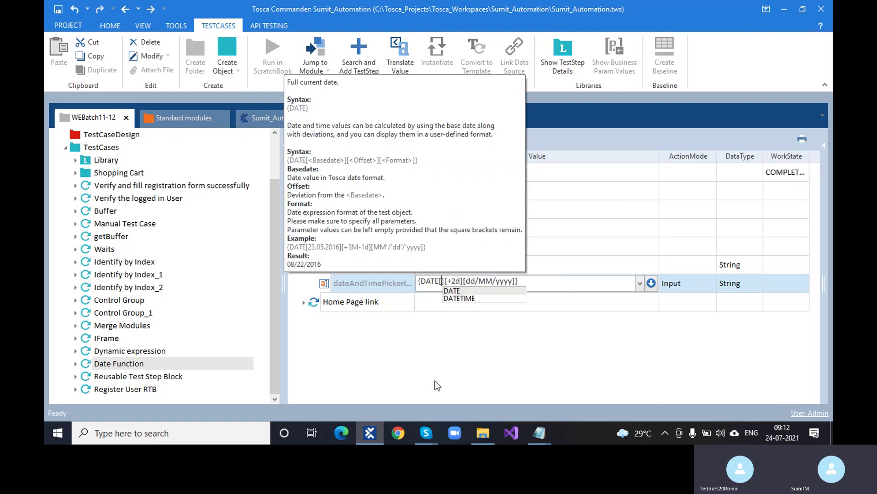
right_click(437, 286)
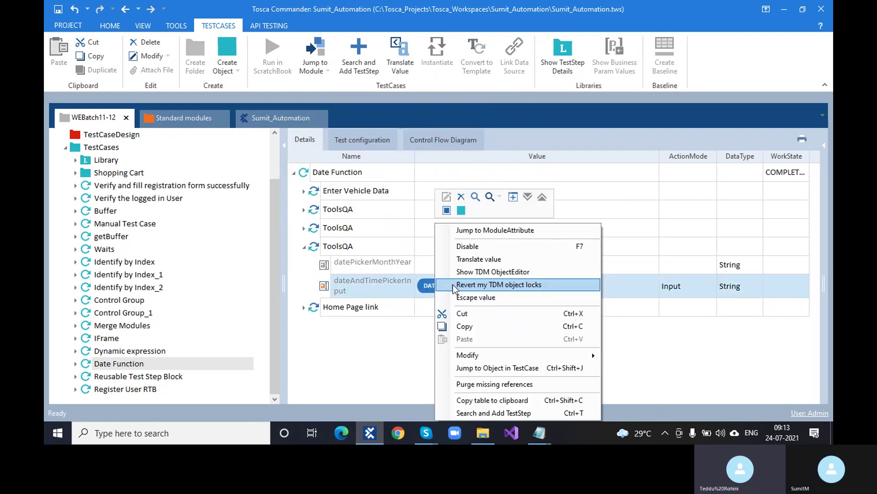
click(484, 257)
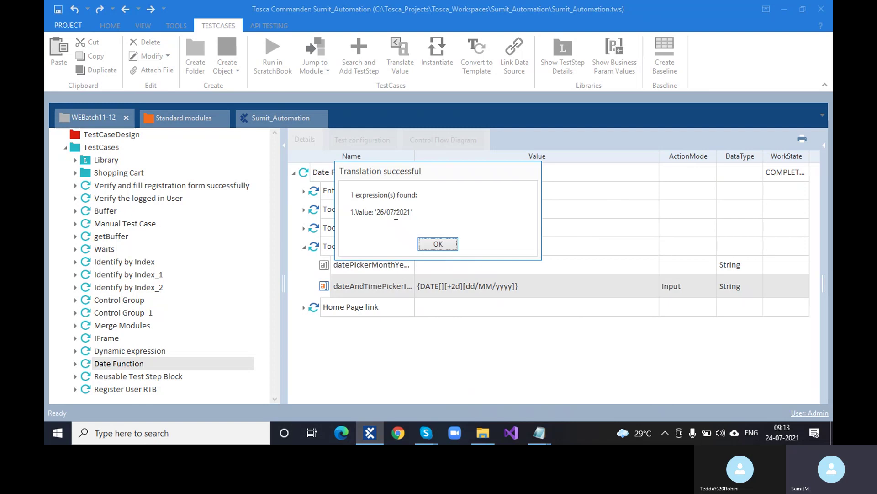
click(438, 244)
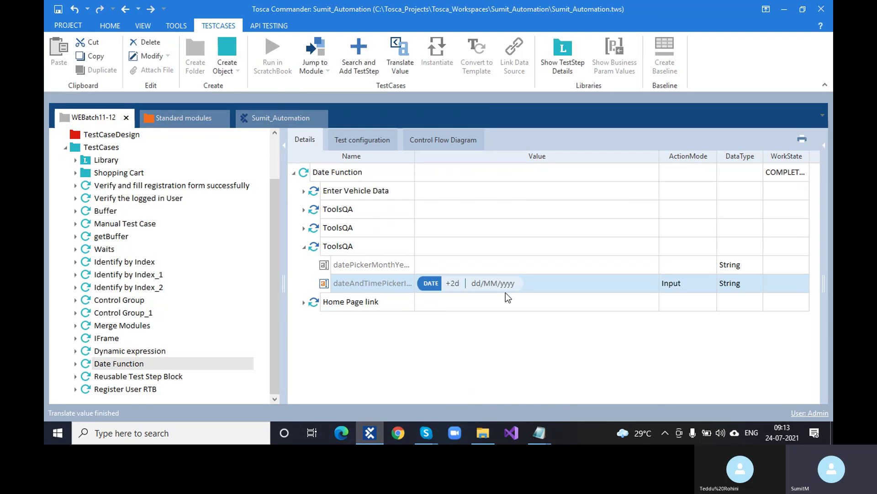
click(506, 289)
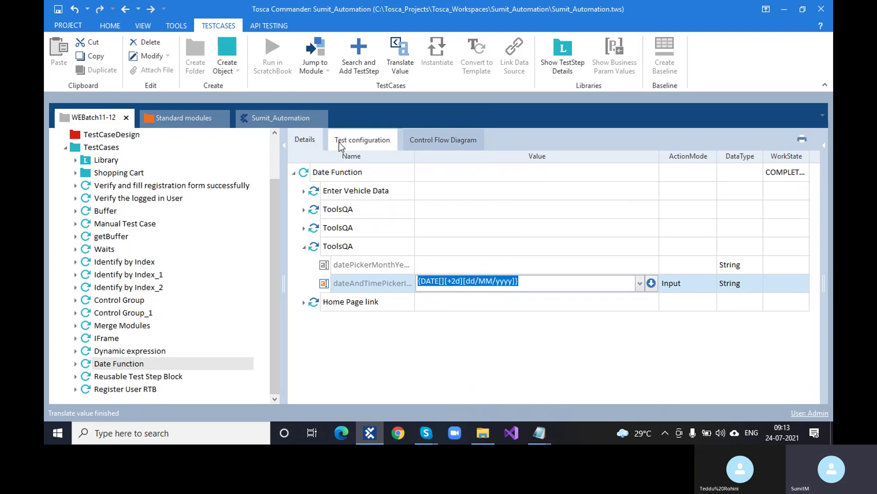
Step: Change the TargetDateFormat test configuration parameter from MM/dd/yyyy to dd/MM/yyyy, matching ToscaDateFormat
click(362, 139)
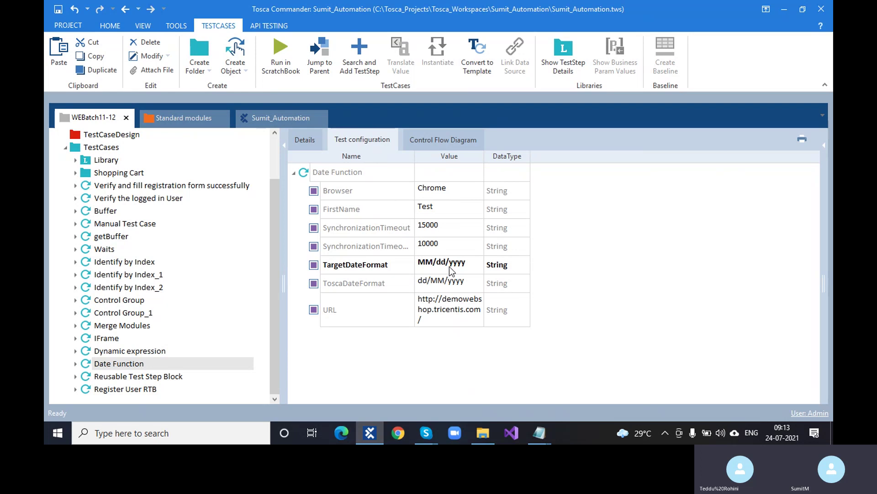
click(463, 286)
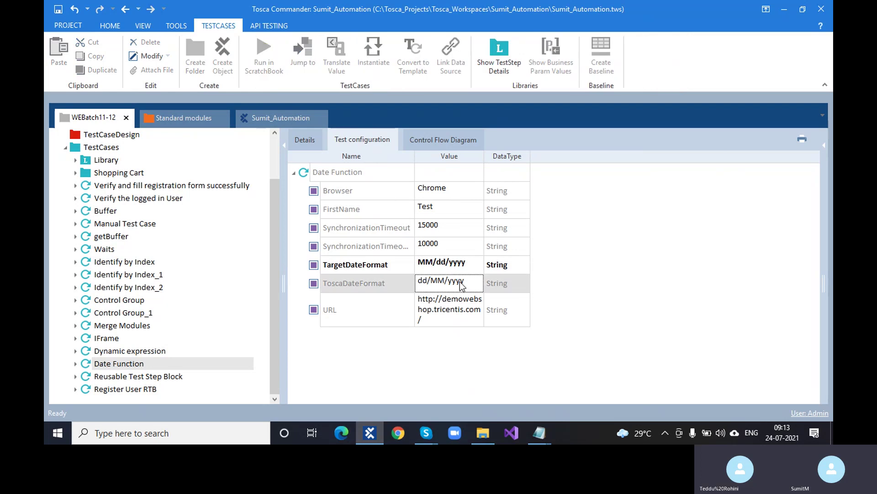
double_click(483, 156)
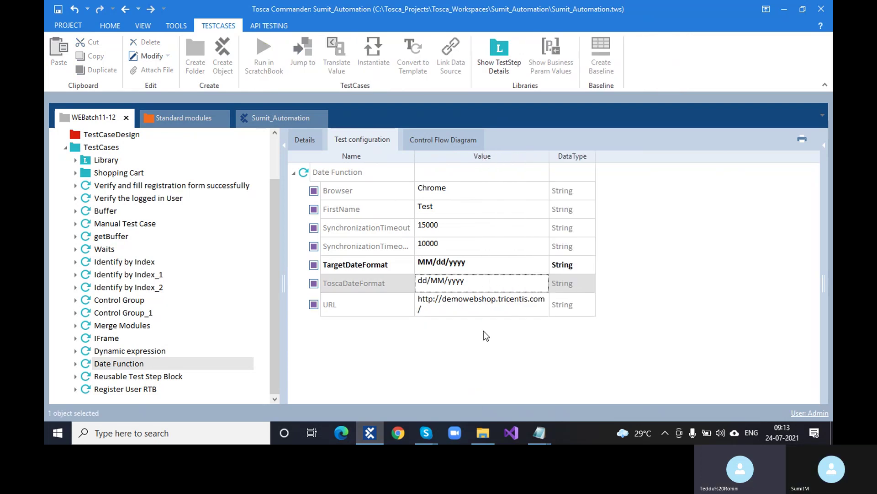
click(361, 280)
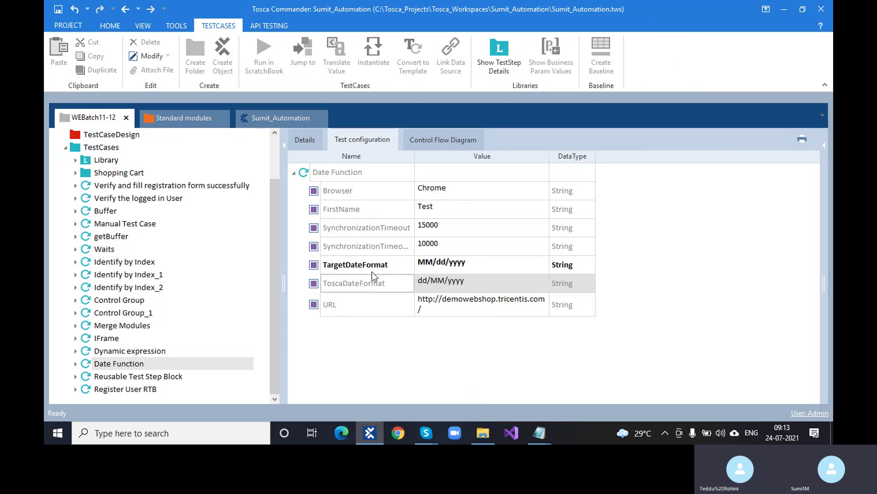
click(377, 269)
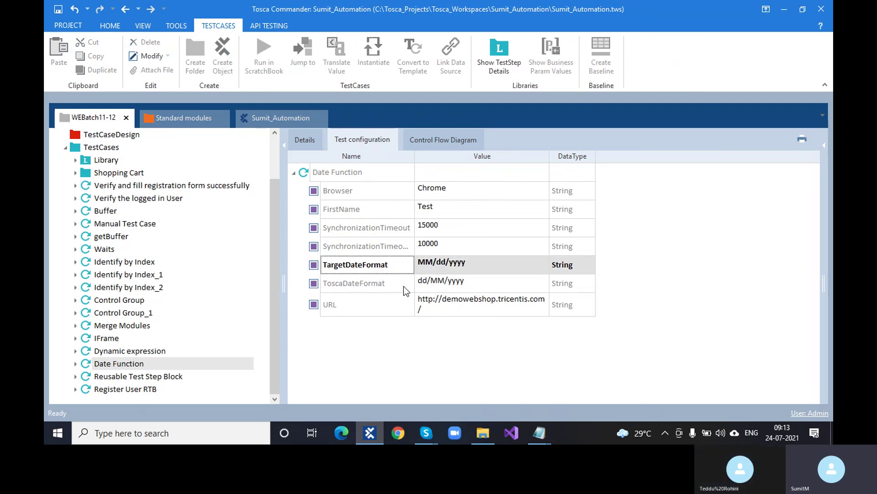
click(432, 265)
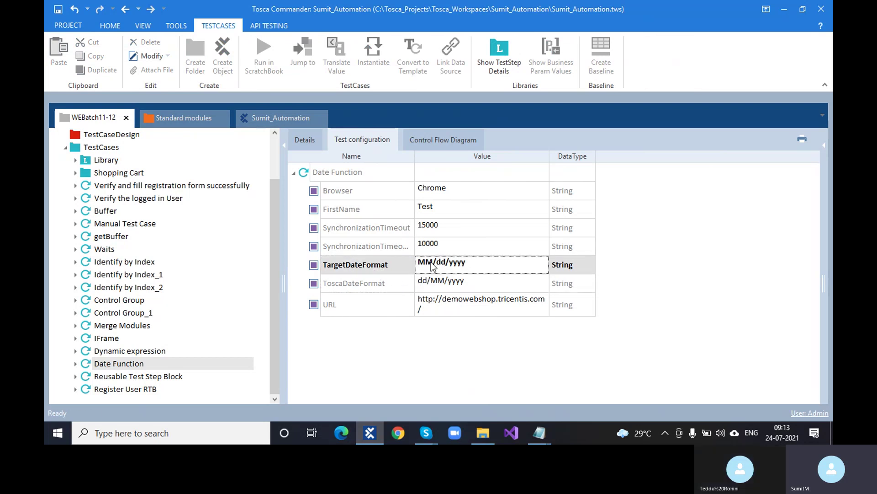
click(432, 263)
key(BackSpace)
key(BackSpace)
text(dd)
key(BackSpace)
key(BackSpace)
text(MM)
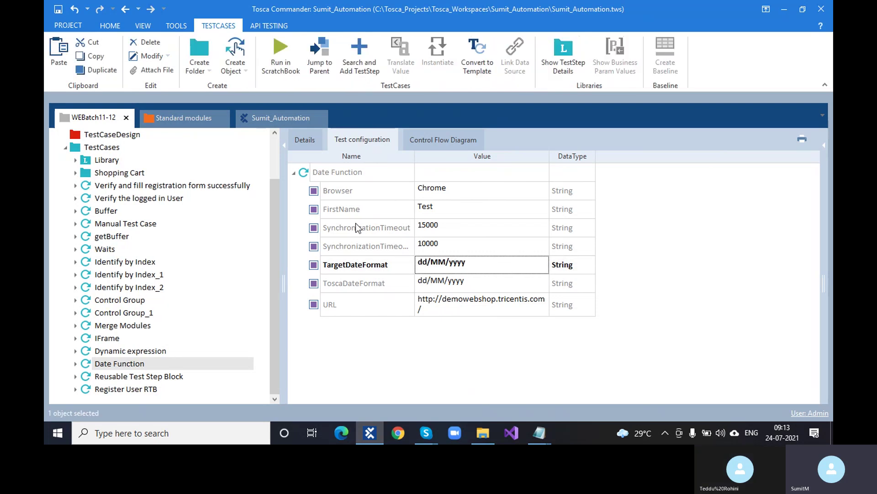
click(316, 142)
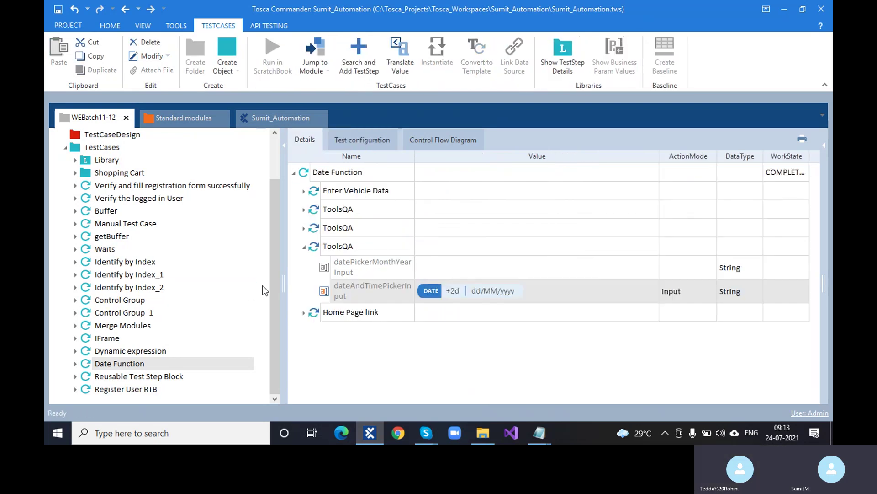
Step: Translate the +2d dd/MM/yyyy expression again, giving 26/07/2021
right_click(323, 291)
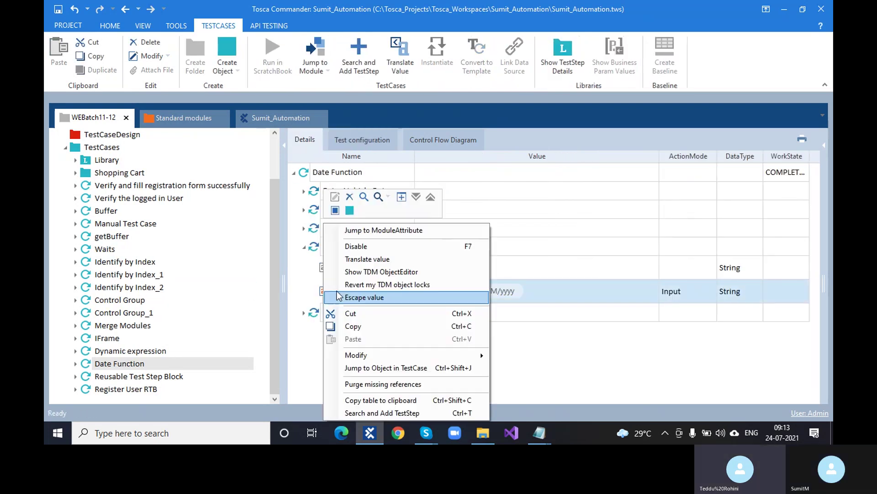
click(378, 261)
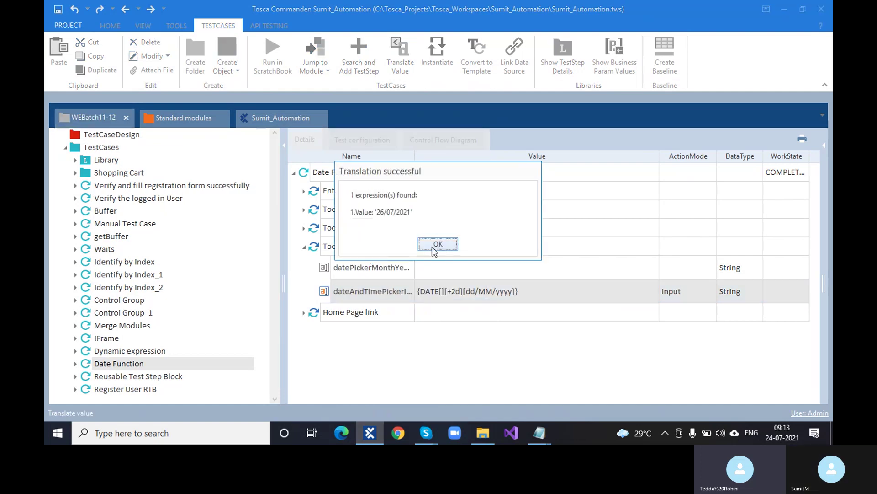
click(457, 282)
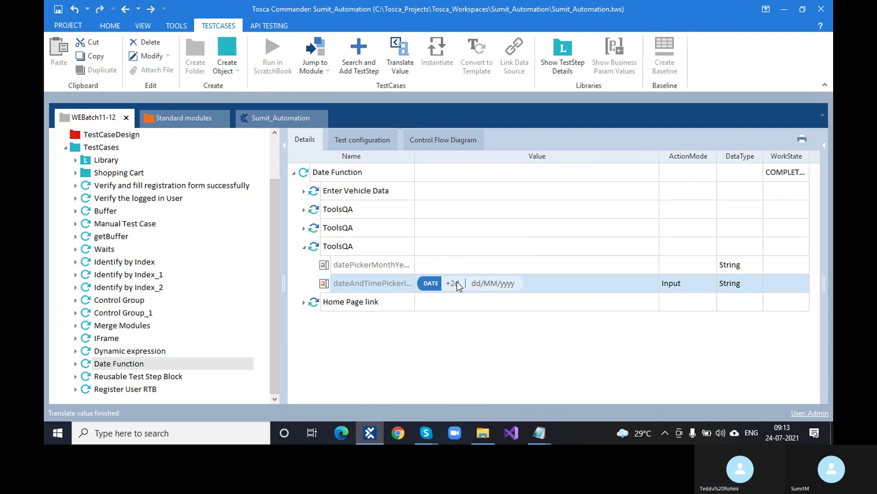
Step: Replace the whole dateAndTimePickerInput expression with a plain {DATE}
click(470, 281)
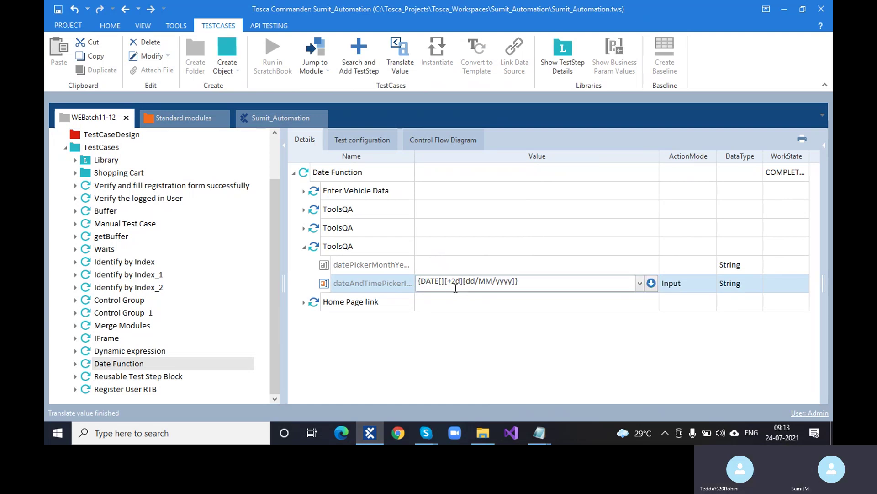
click(454, 333)
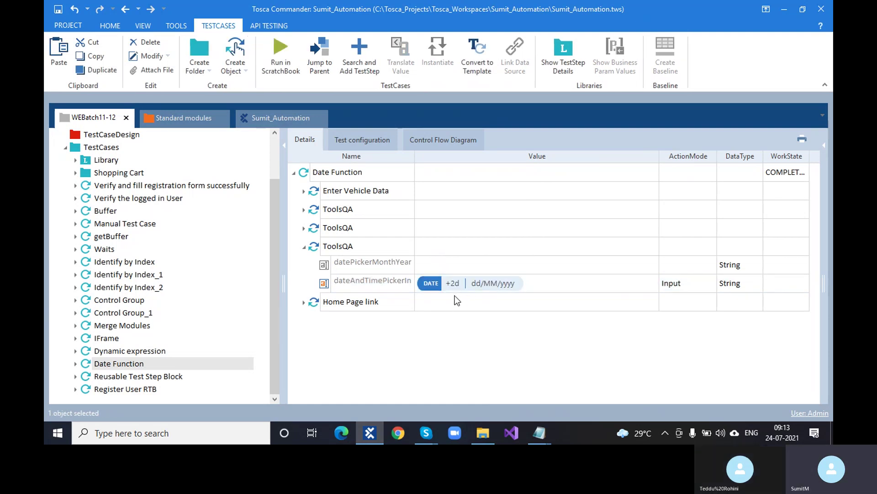
click(475, 284)
drag(539, 284, 377, 287)
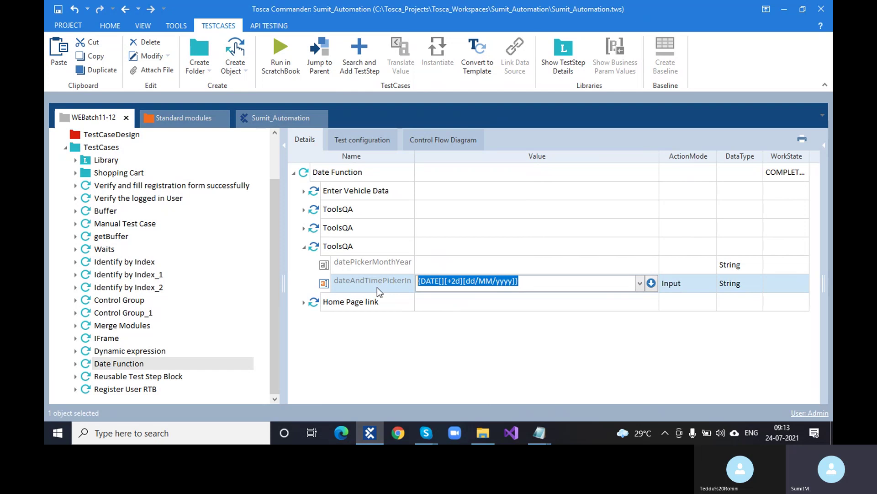
text({DATE})
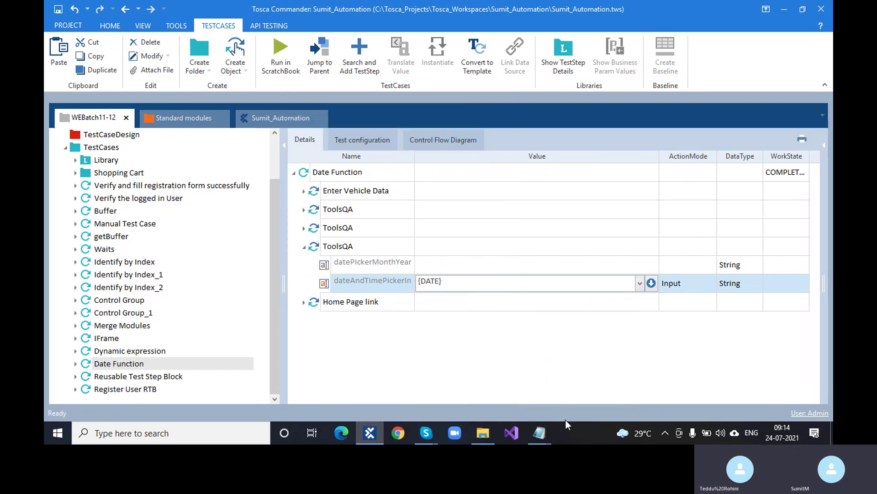
click(542, 371)
right_click(428, 285)
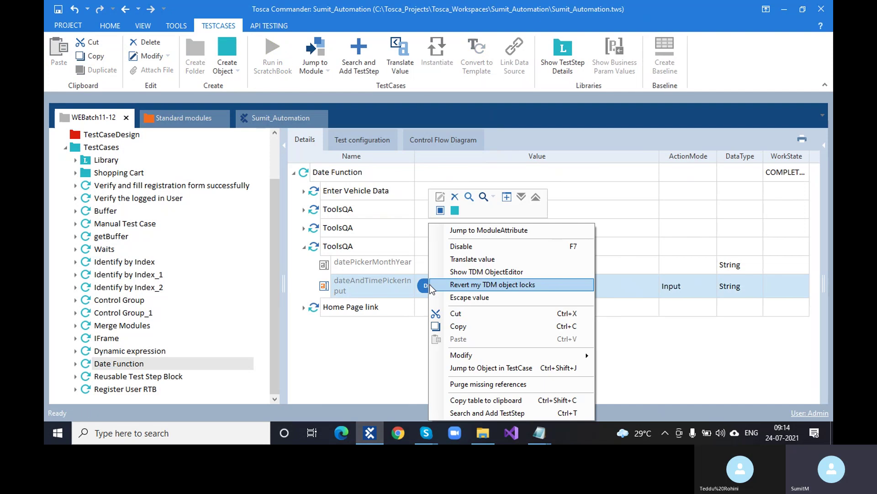
click(484, 260)
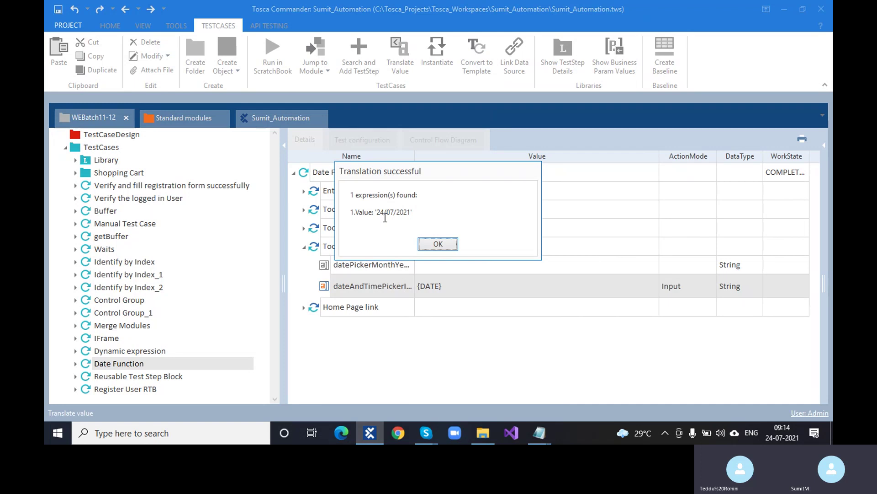
click(782, 438)
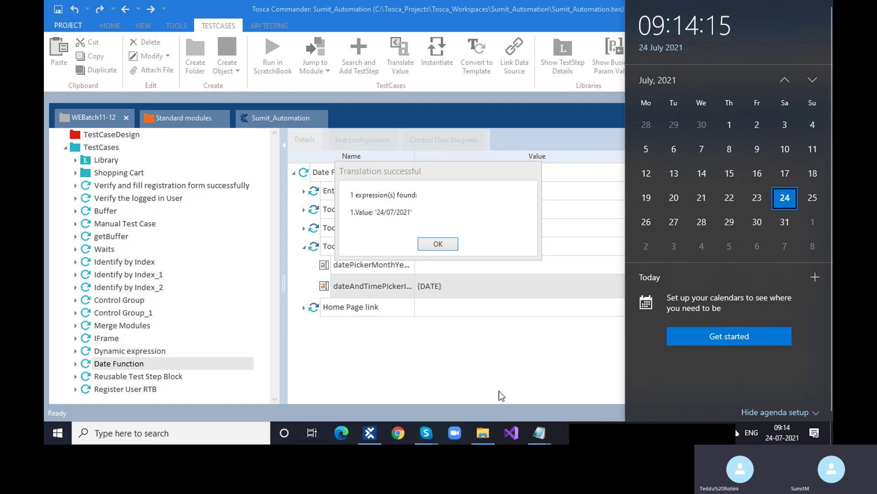
click(533, 357)
click(438, 244)
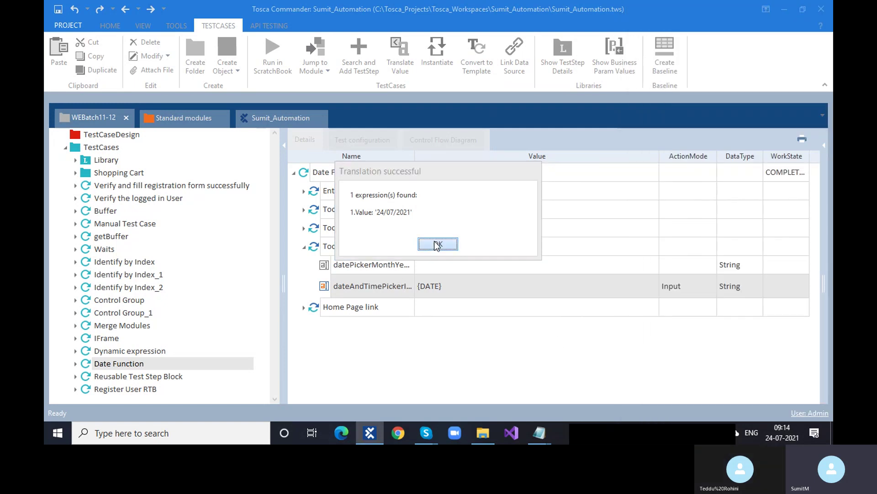
click(448, 287)
double_click(450, 287)
Step: Set the value to {DATE[01/07/2021][+2d][]} and confirm it translates to 03/07/2021
click(443, 282)
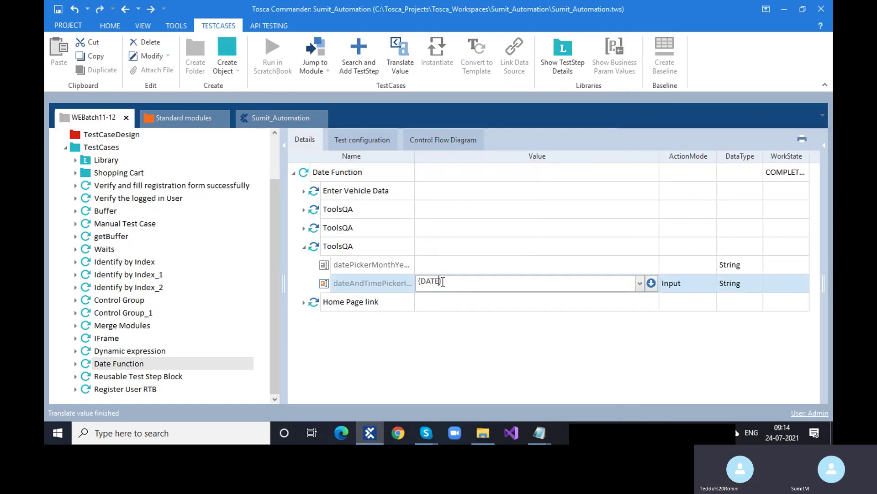
text([][])
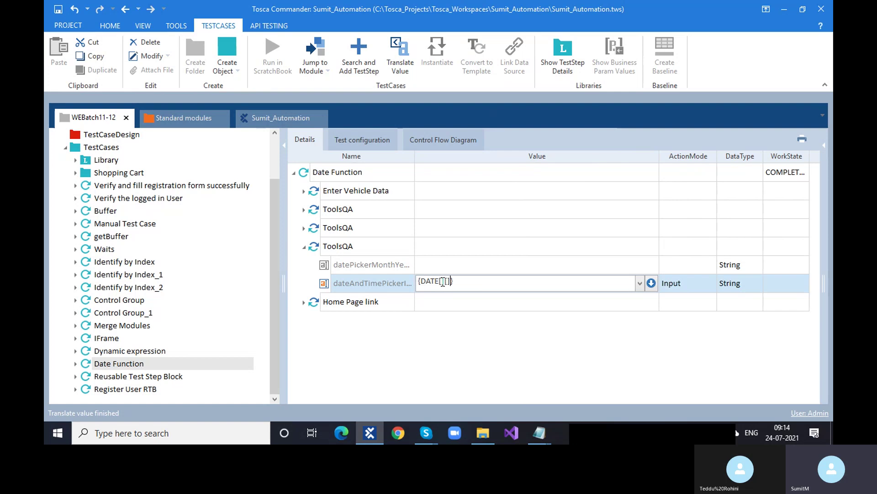
text([])
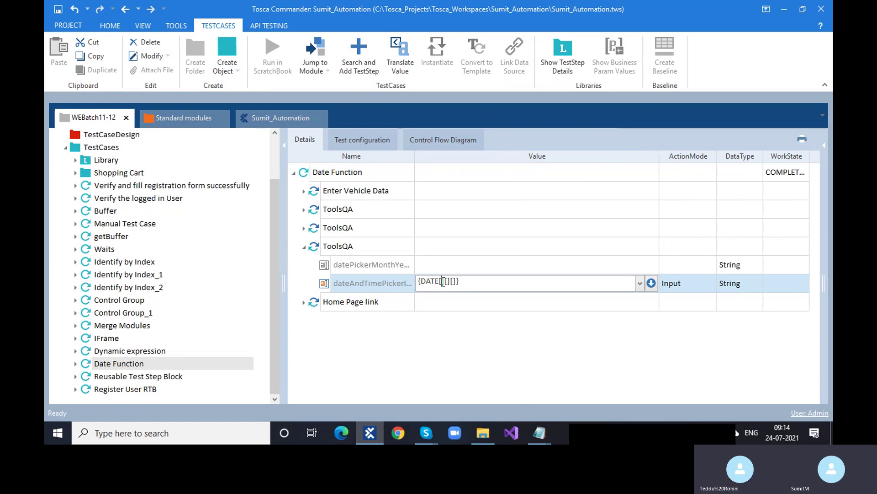
text(01/)
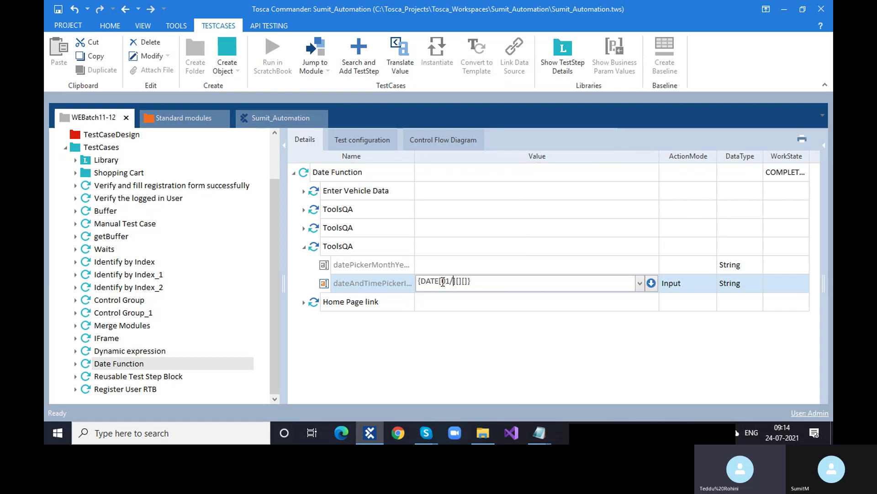
text(07/202)
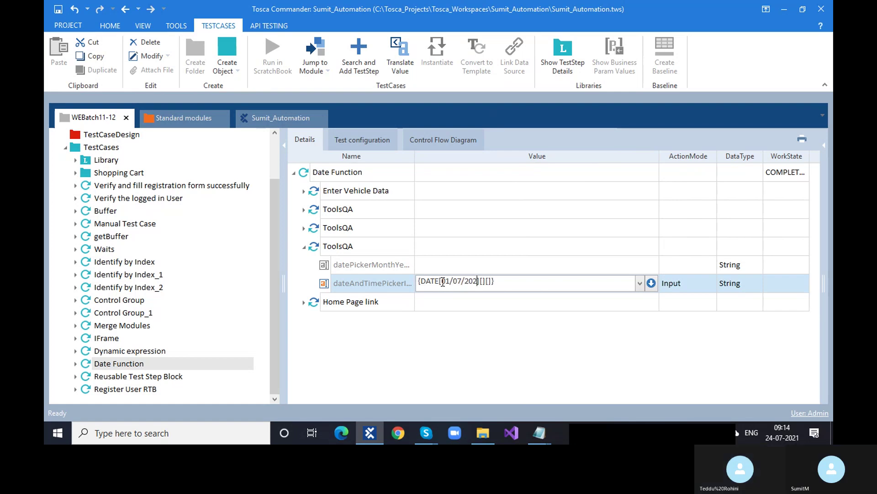
text(1)
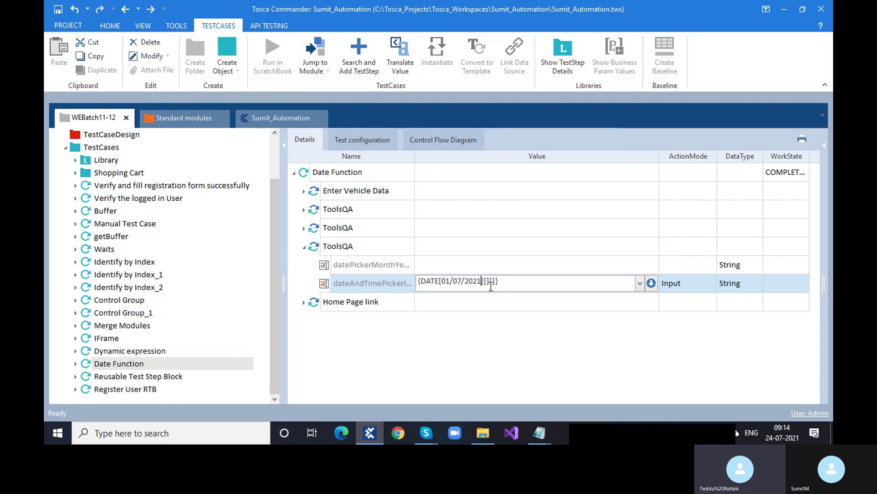
click(487, 281)
text(+2d)
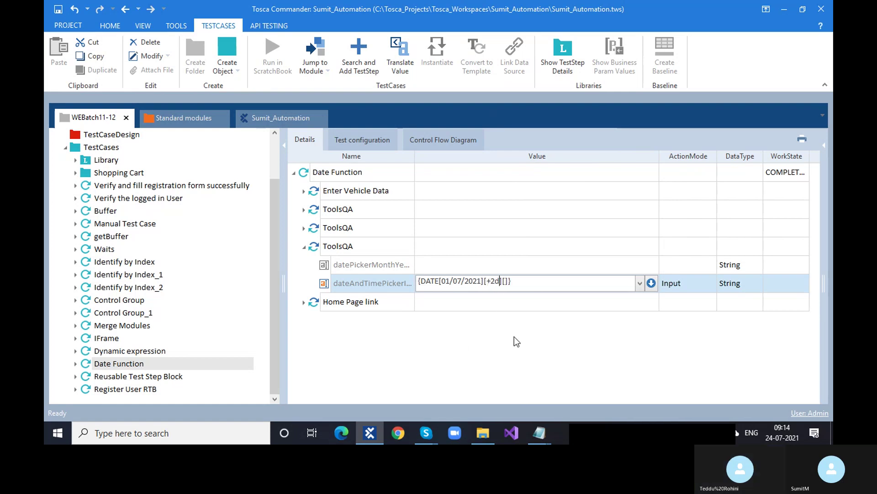
key(Return)
right_click(471, 285)
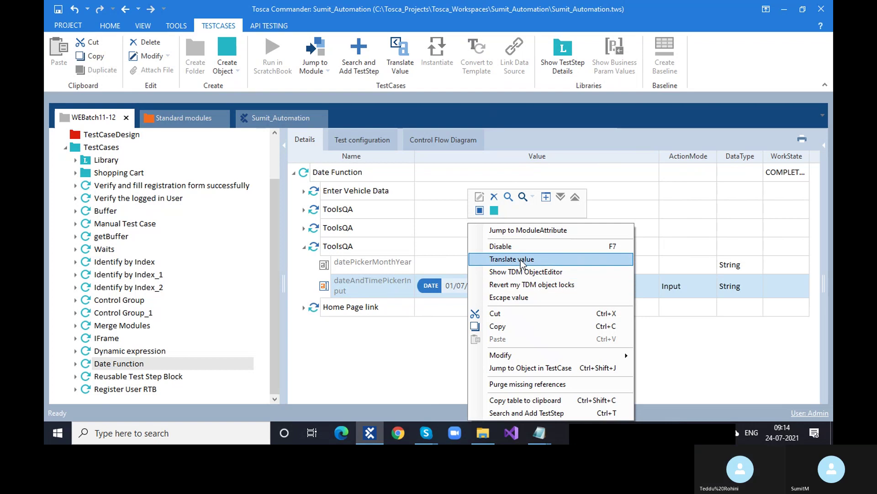
click(521, 259)
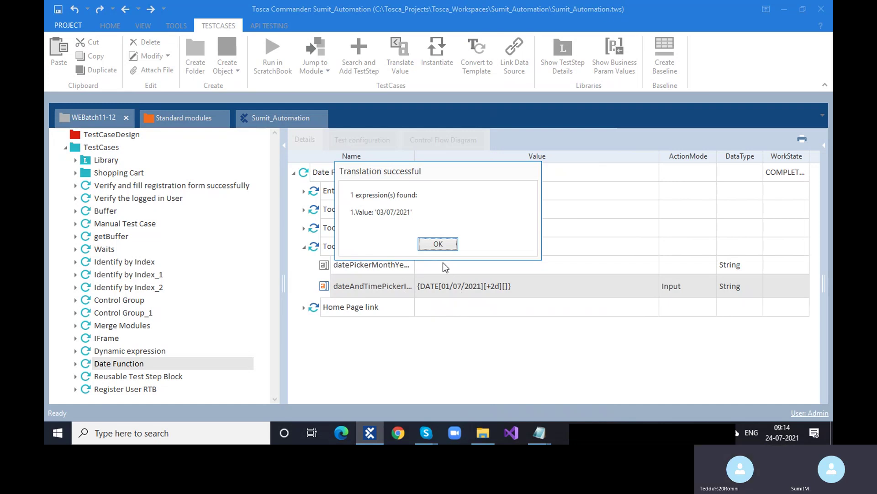
click(438, 244)
Step: Replace the fixed date 01/07/2021 in the expression with {MONTHFIRST} from autocomplete
click(452, 286)
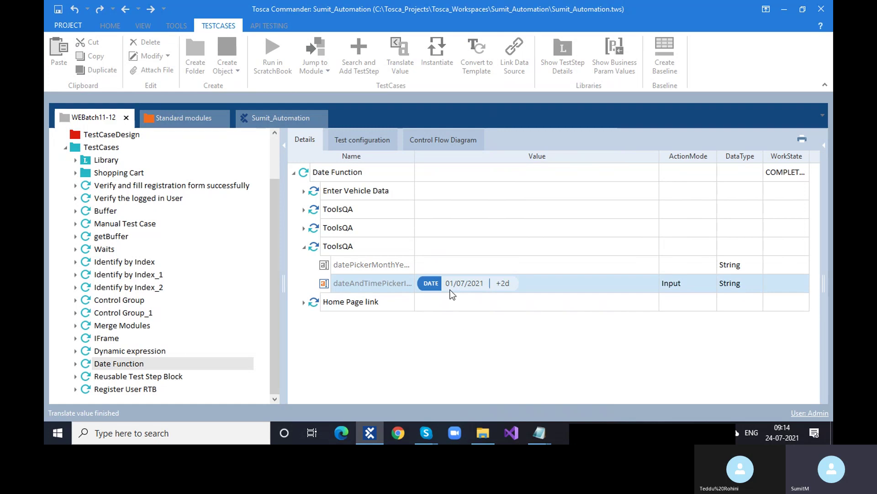
click(452, 284)
click(454, 281)
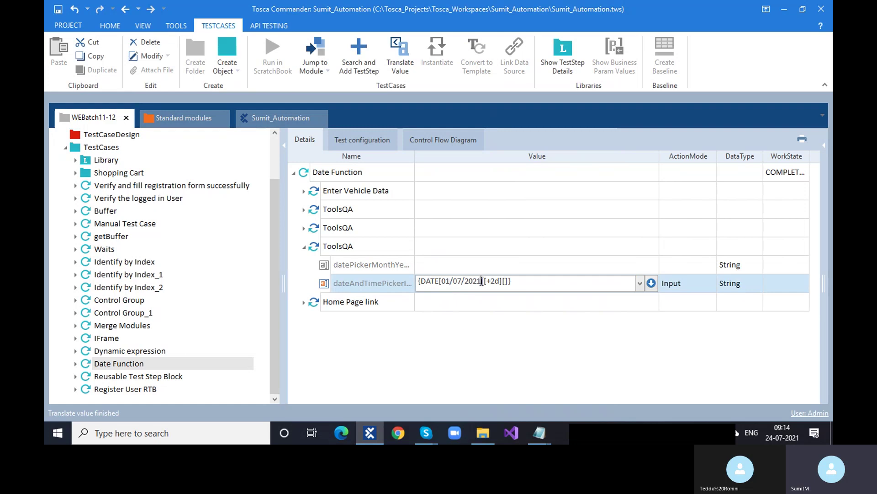
drag(482, 281, 444, 283)
key(BackSpace)
key(ctrl+space)
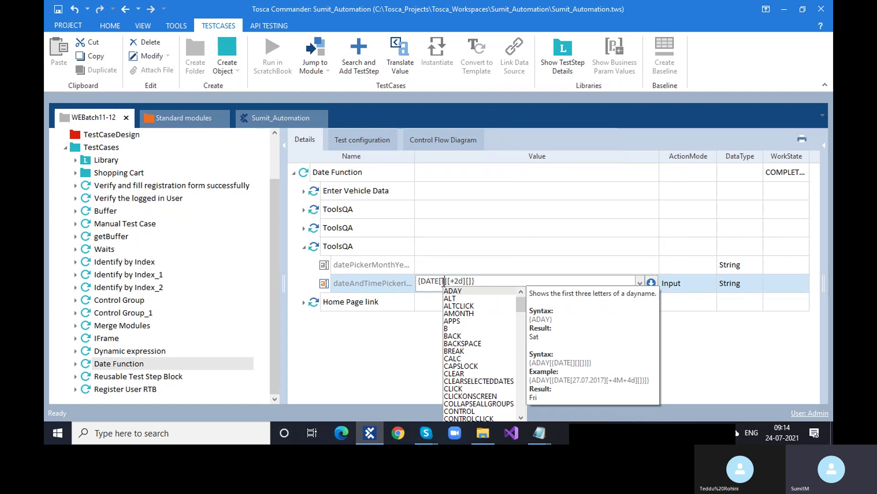
text(Mo)
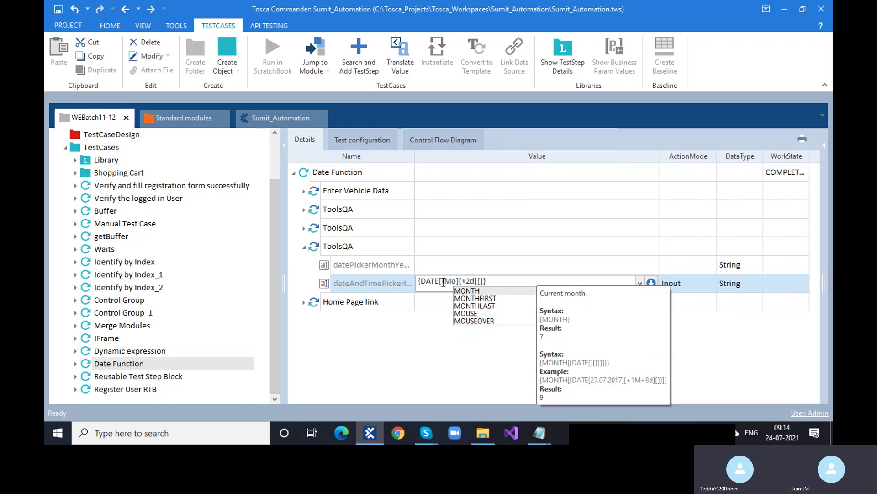
key(Down)
key(Return)
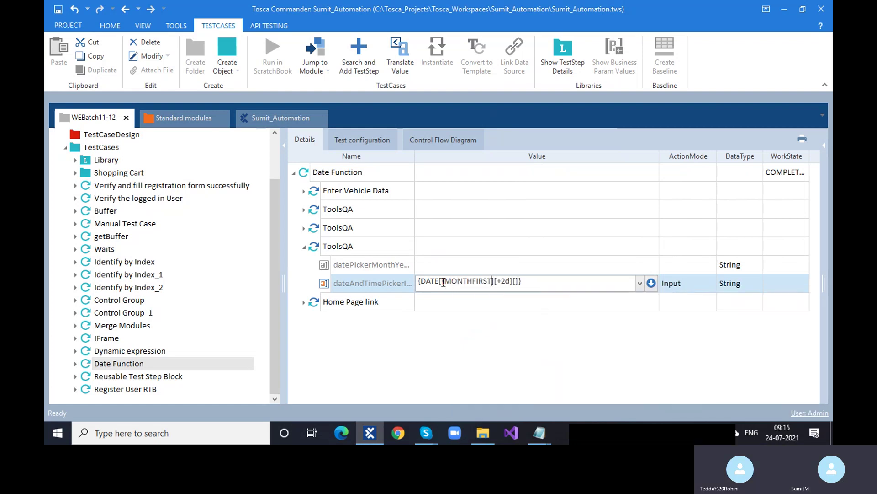
text(})
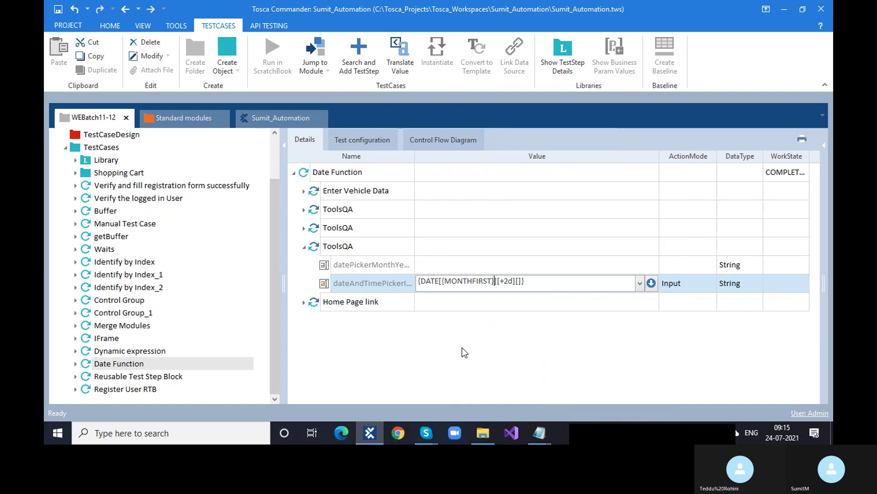
key(Return)
Step: Translate the MONTHFIRST +2d expression, confirming it gives 03/07/2021
right_click(479, 287)
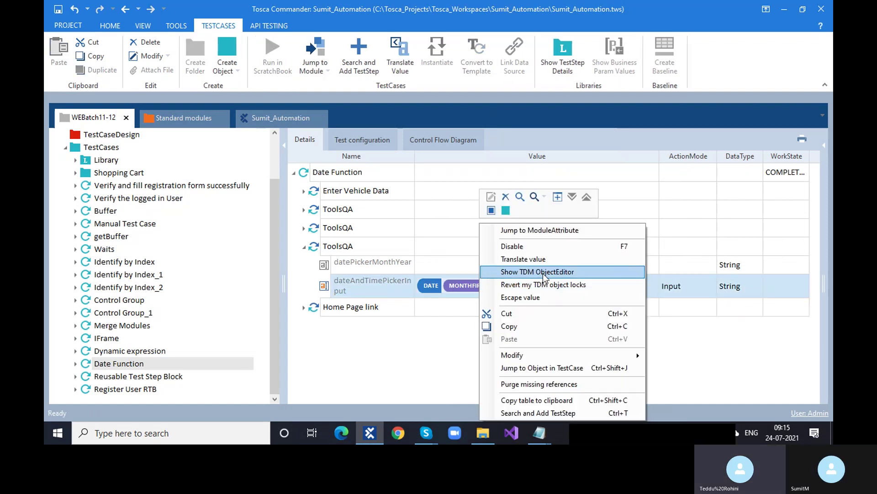
click(544, 259)
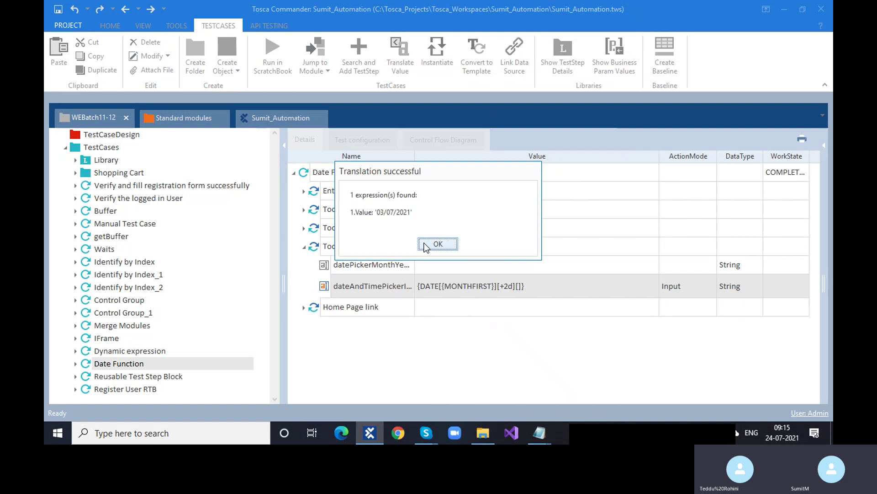
click(424, 245)
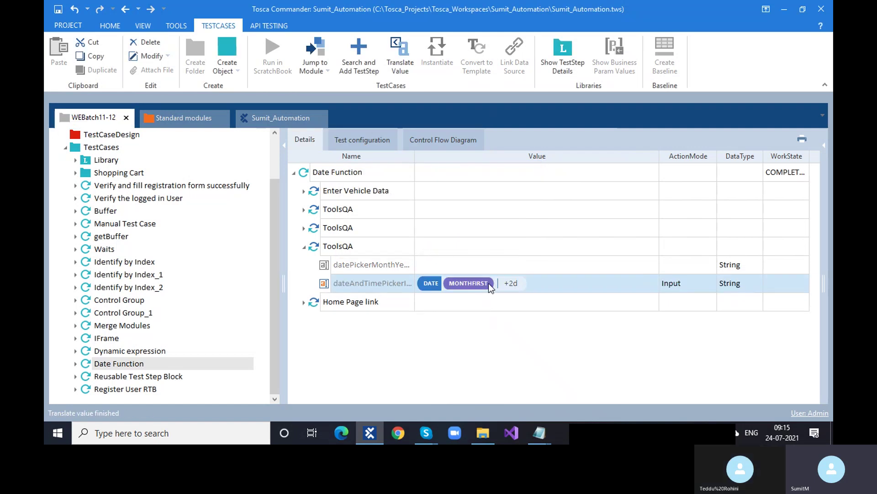
Step: Append 1M after the +2d offset so it reads +2d+1M
click(488, 284)
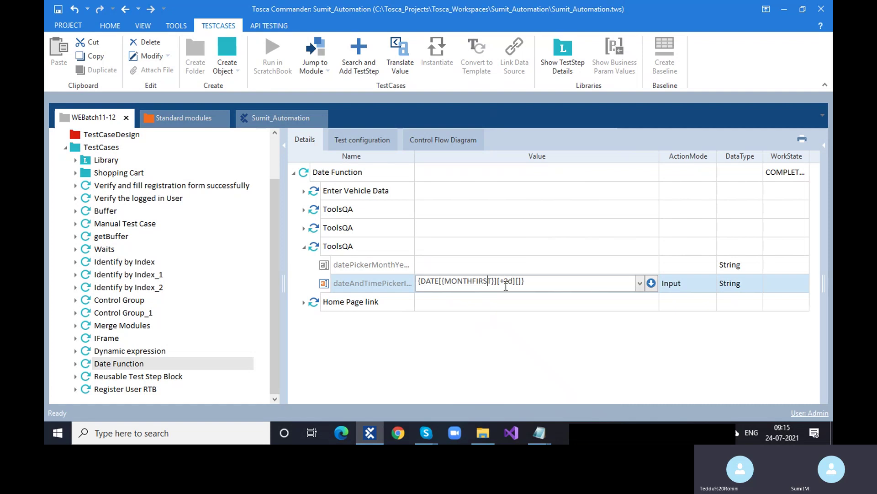
click(506, 341)
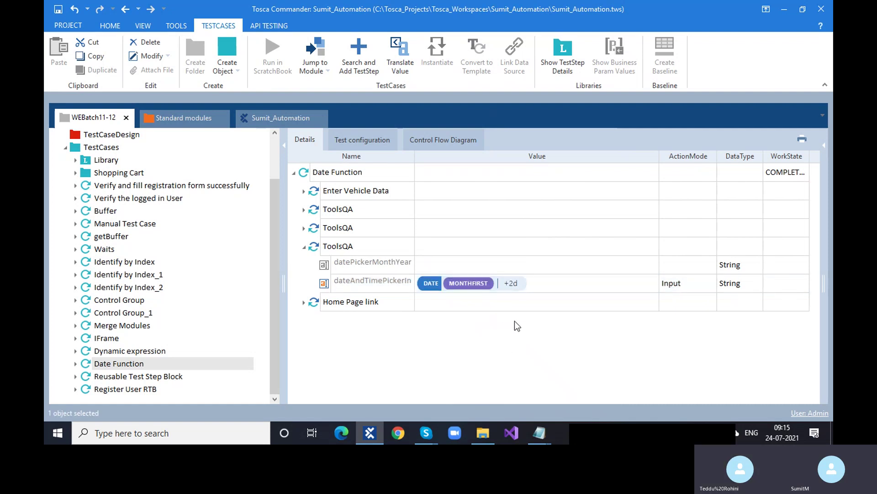
click(523, 287)
click(525, 284)
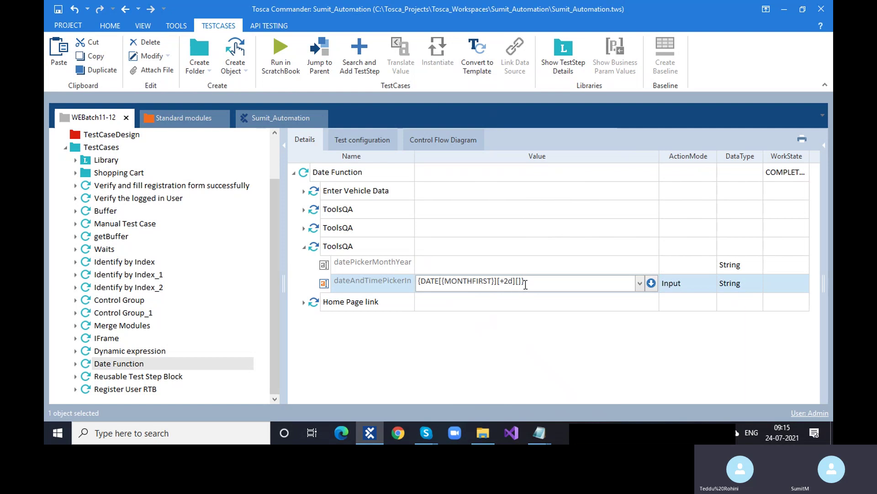
click(518, 282)
text(1)
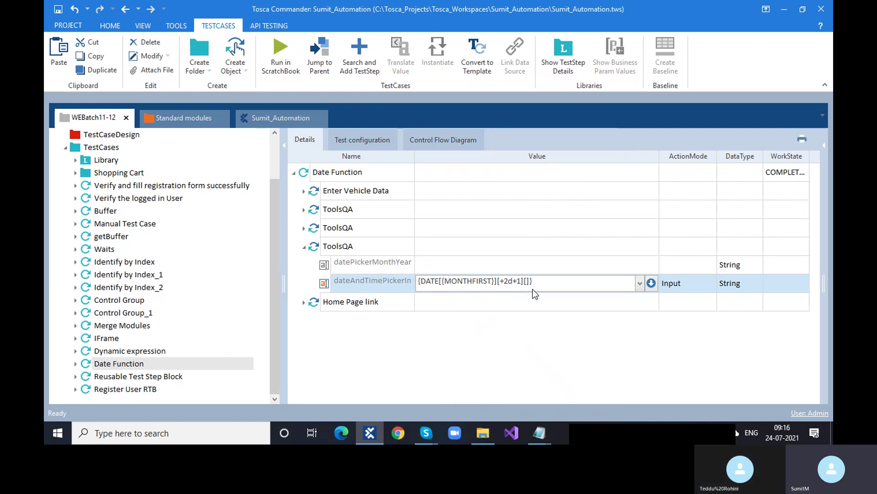
text(M)
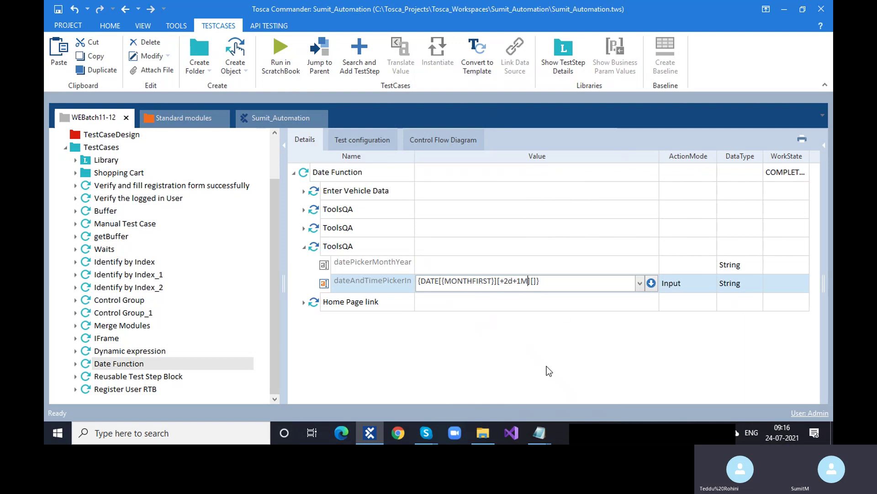
key(Return)
Step: Translate the +2d+1M expression to 03/08/2021 and return to editing the value
right_click(507, 291)
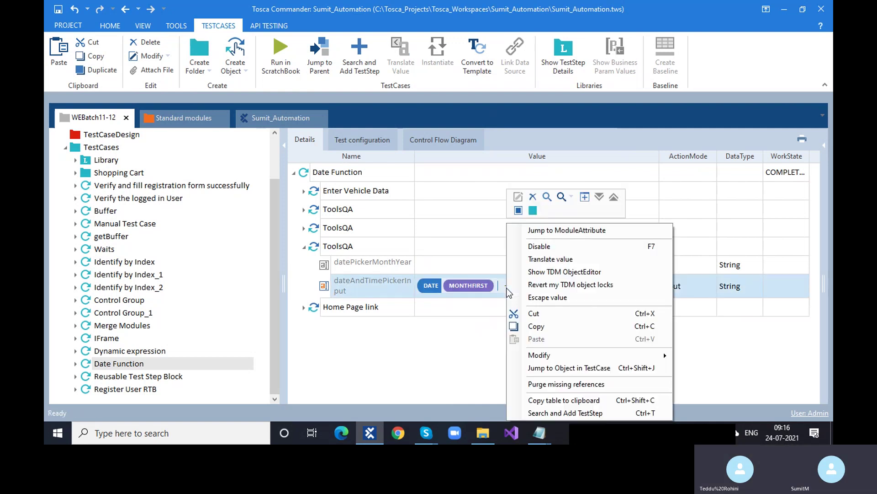
click(562, 260)
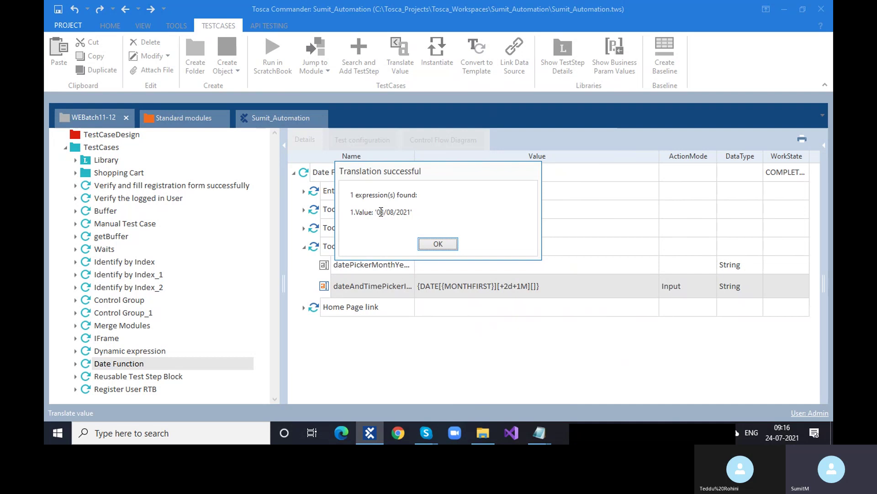
drag(378, 213, 410, 213)
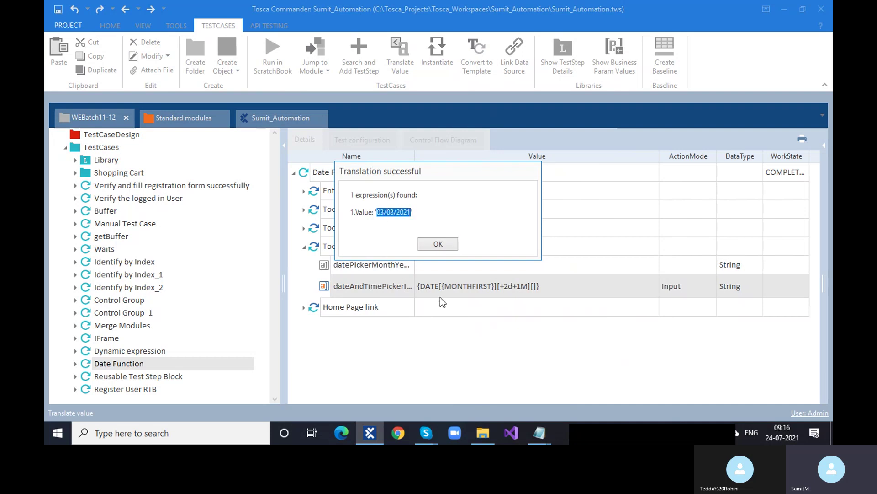
click(439, 244)
click(512, 286)
click(512, 286)
click(510, 280)
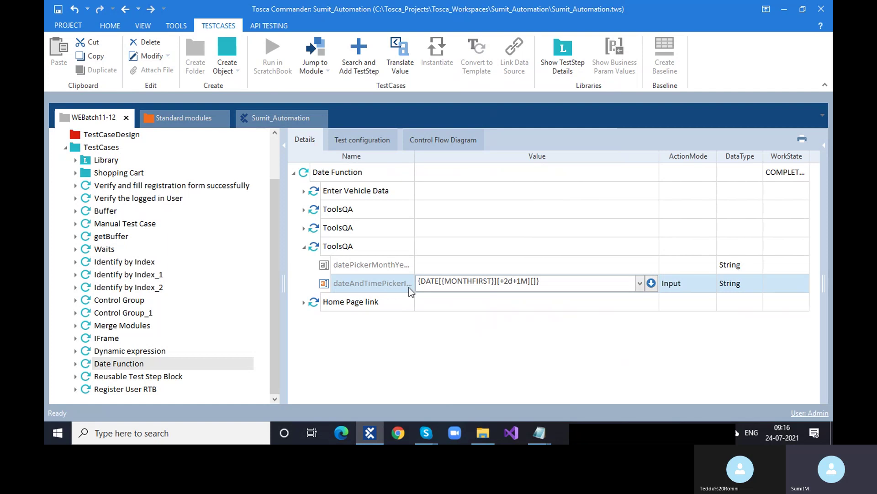
Step: Copy the ToolsQA test step holding the MONTHFIRST +2d+1M date value
drag(442, 280, 496, 282)
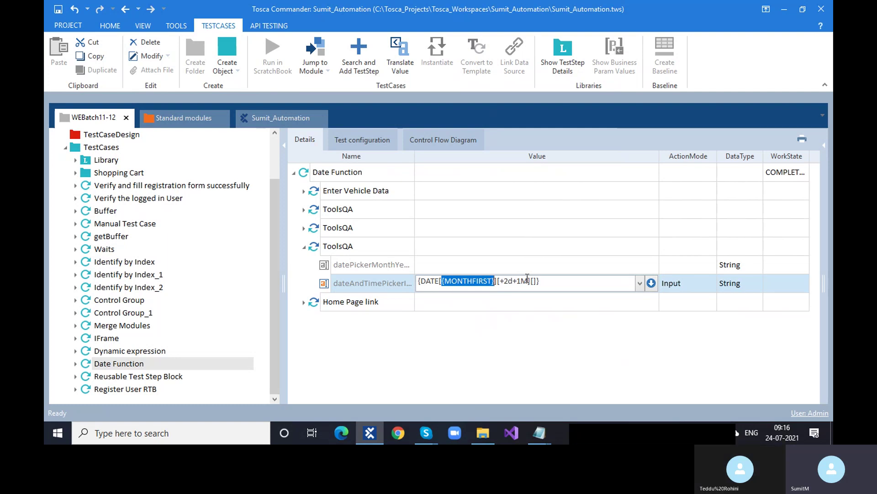
click(308, 249)
key(ctrl+c)
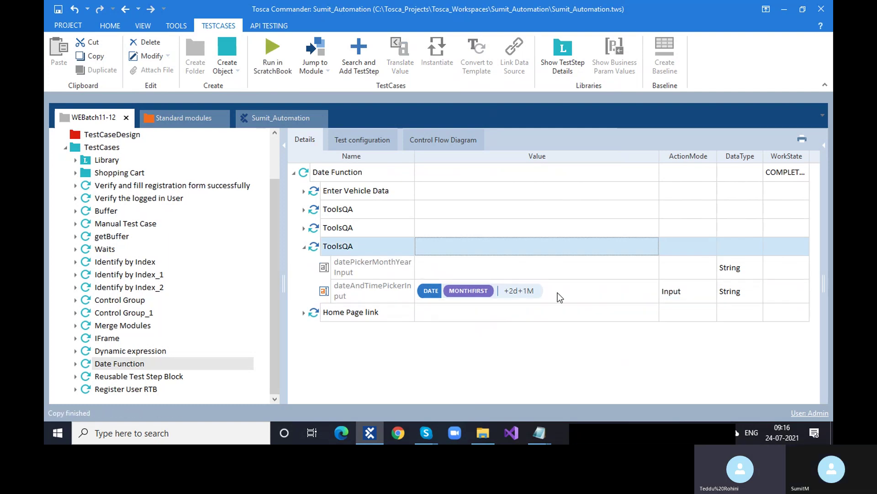
Step: Reopen the dateAndTimePickerInput date expression with the cursor in its trailing brackets
click(558, 293)
click(545, 292)
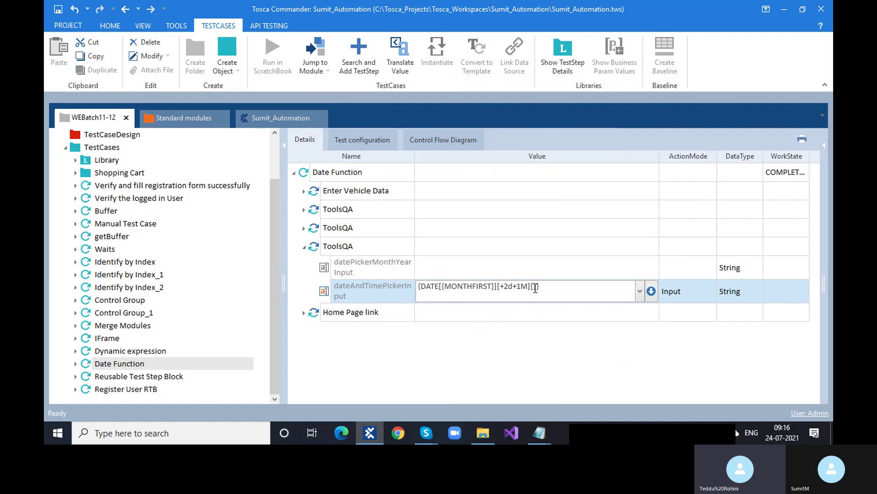
click(534, 286)
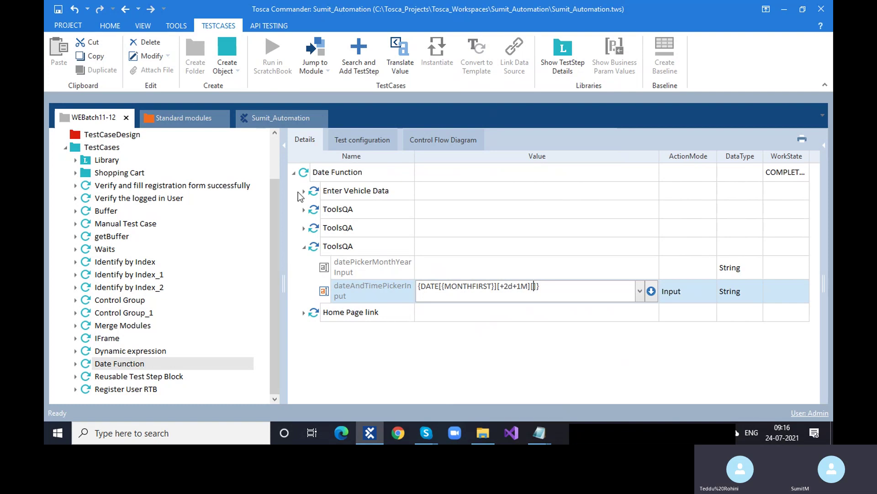
Step: Paste a copy of the ToolsQA step above Home Page link in Date Function and open its date value
click(303, 174)
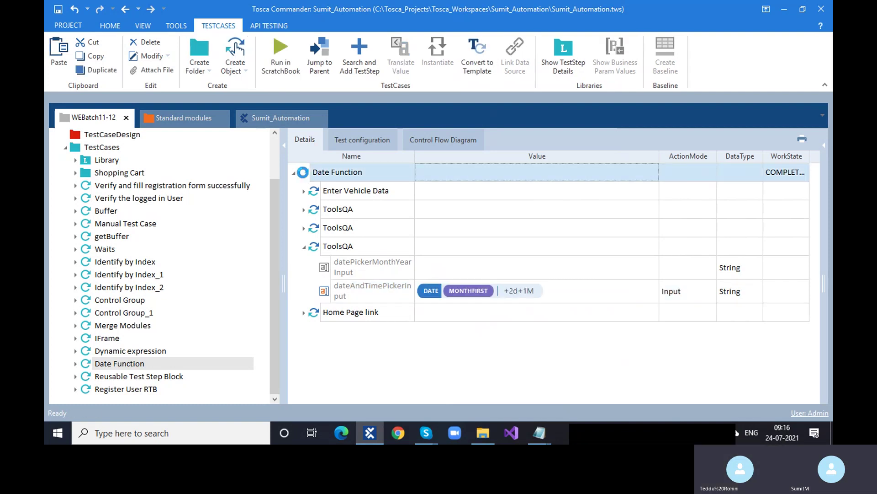
key(ctrl+v)
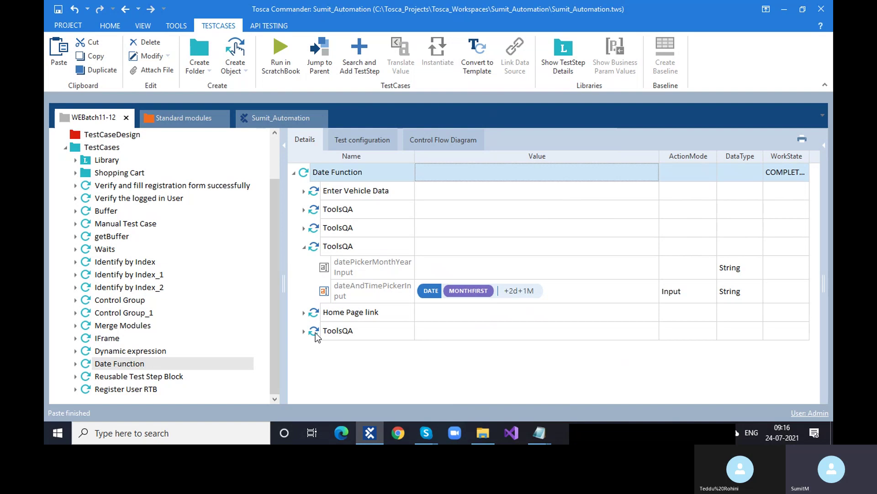
drag(315, 332, 307, 315)
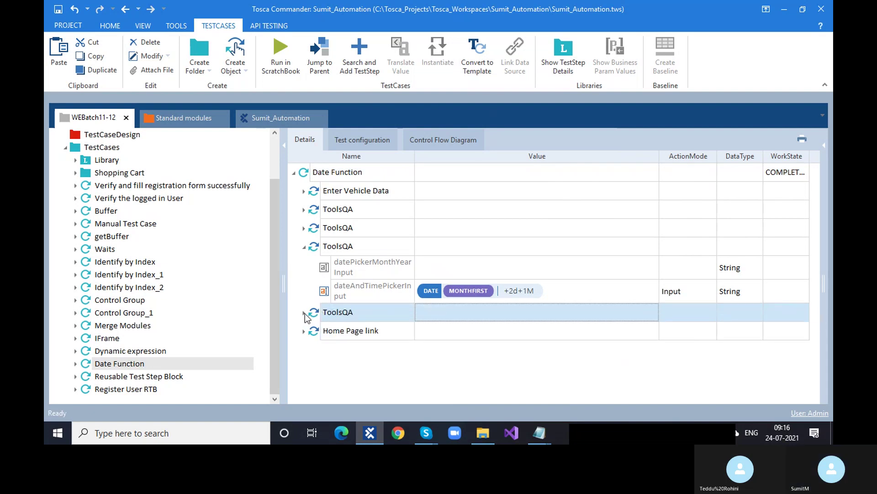
click(304, 314)
click(484, 356)
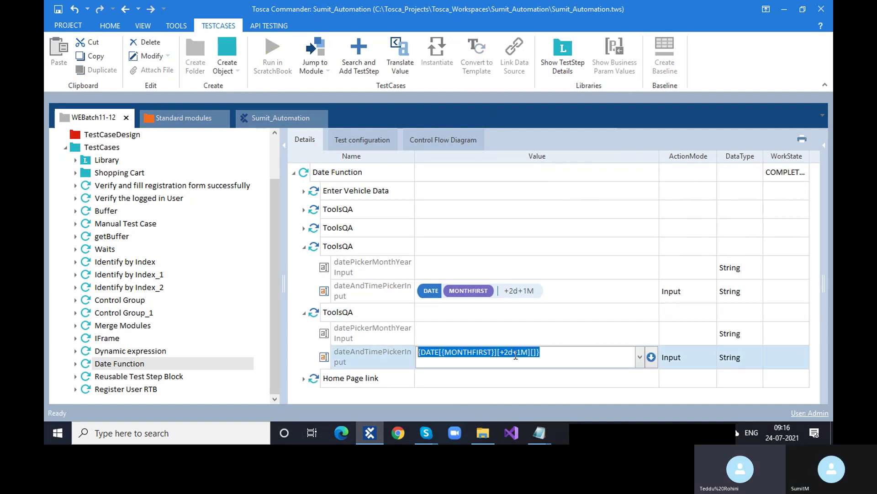
click(544, 354)
key(Left)
key(Left)
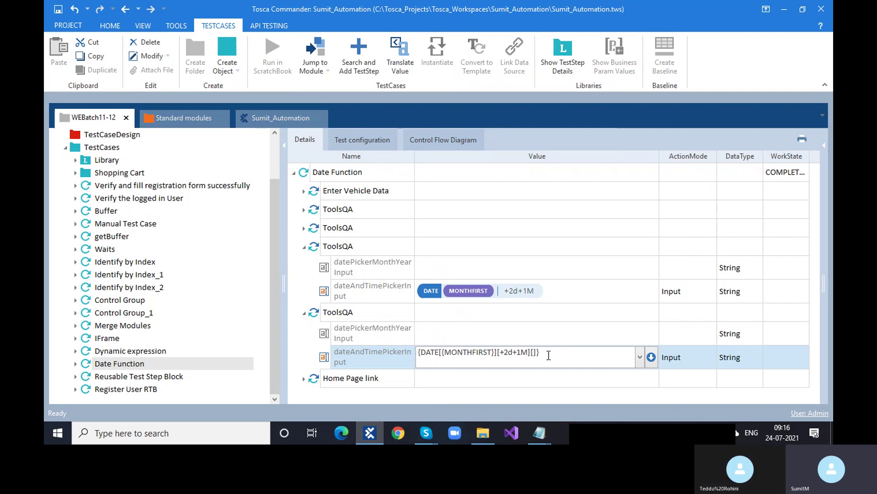
mouse_move(552, 434)
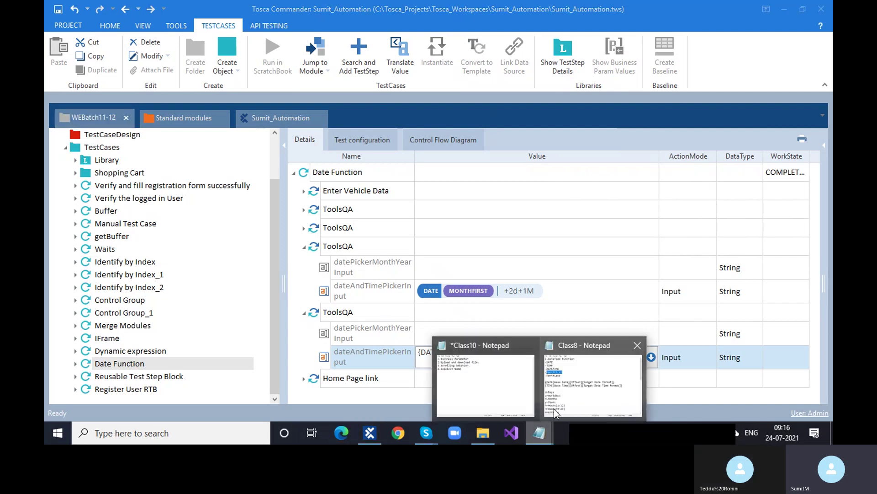
click(564, 402)
scroll(278, 304, down, 9)
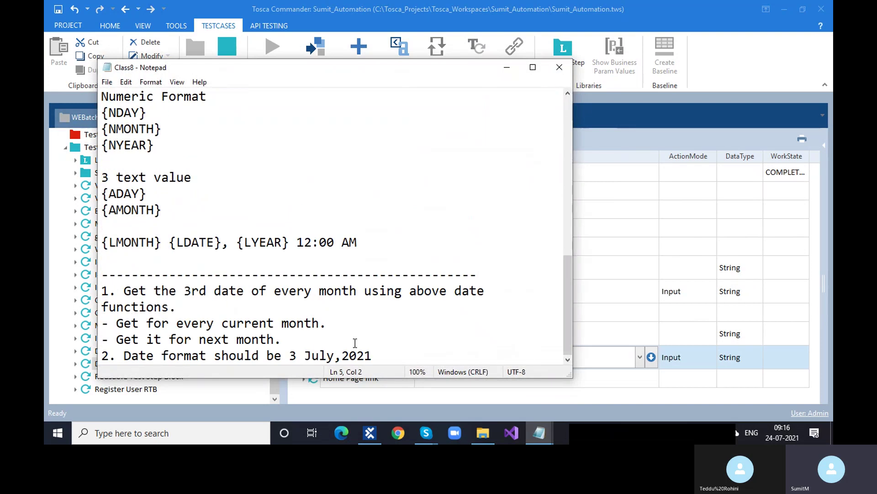
drag(376, 356, 289, 356)
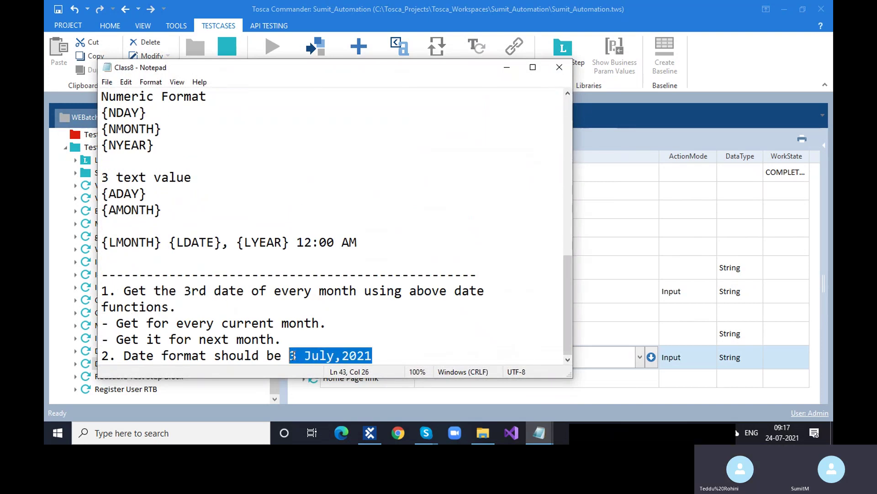
click(513, 67)
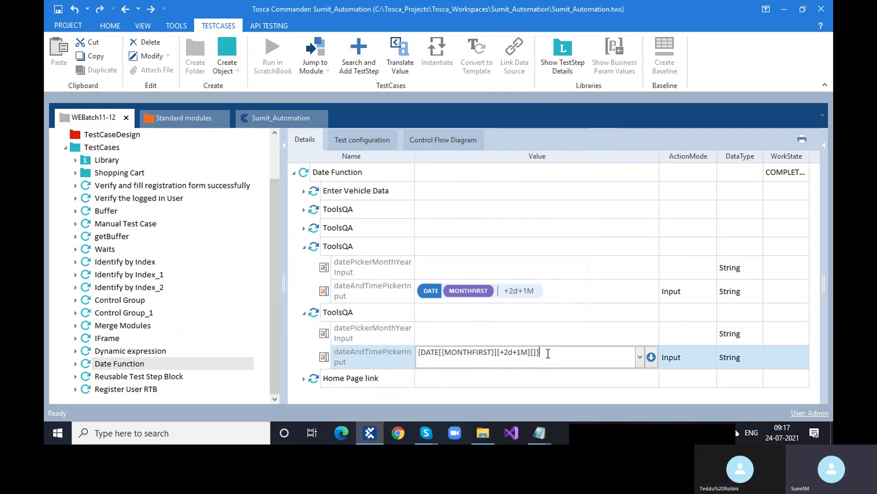
Step: Collapse both ToolsQA steps and Date Function, then open Register User RTB with its four steps
click(306, 313)
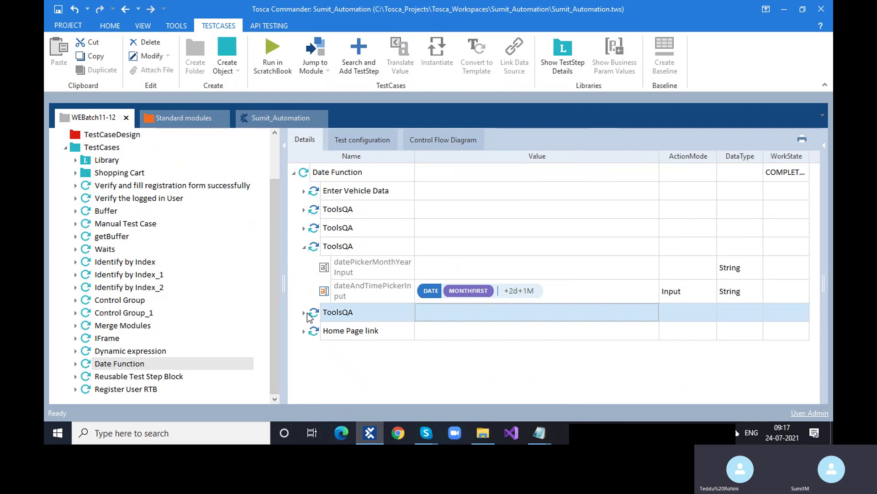
click(343, 380)
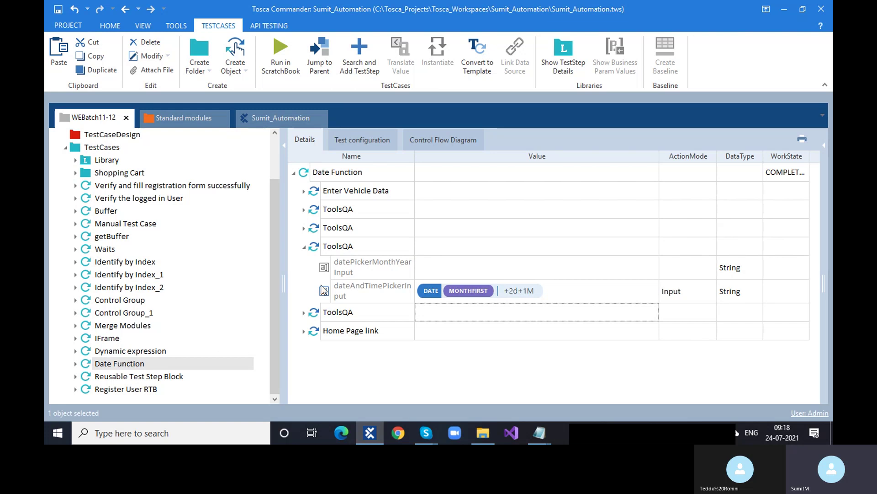
click(304, 247)
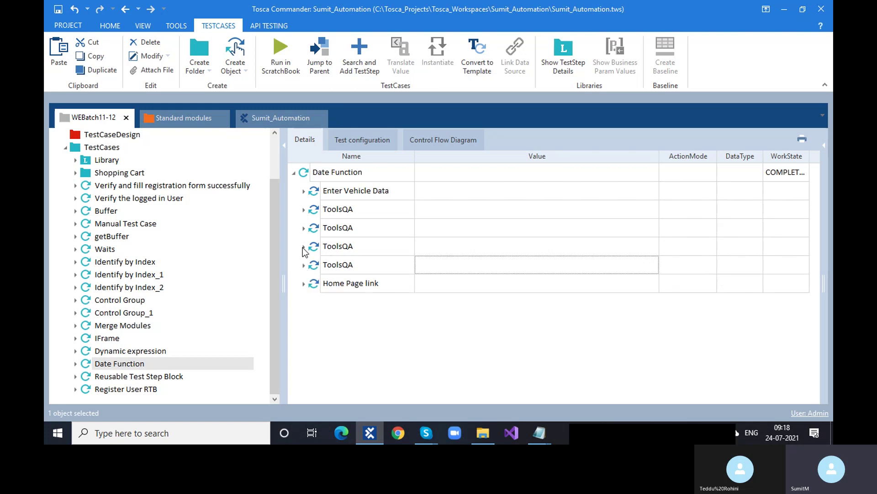
click(294, 173)
click(125, 389)
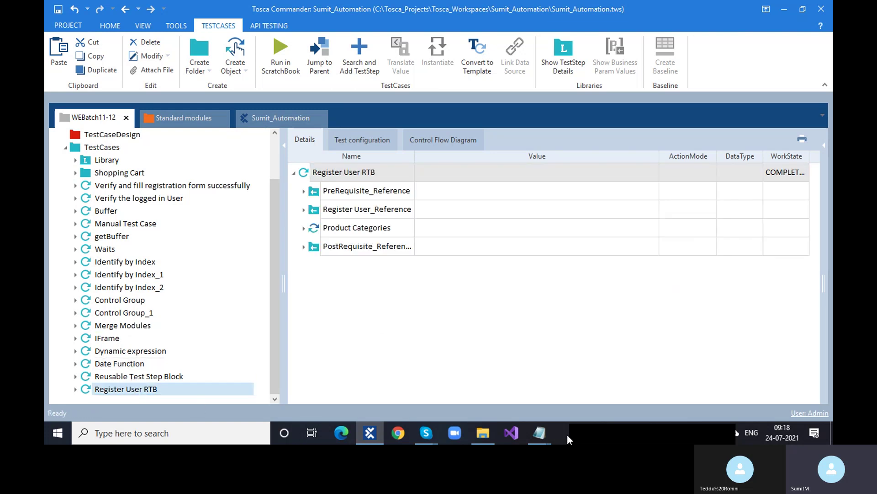
Step: Close the Class8 notes and bring up the Class10 topic list
click(545, 437)
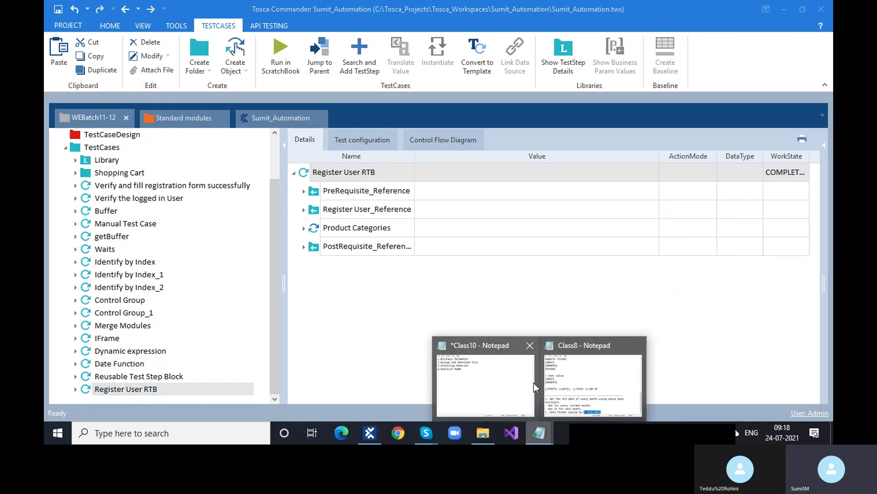
click(633, 345)
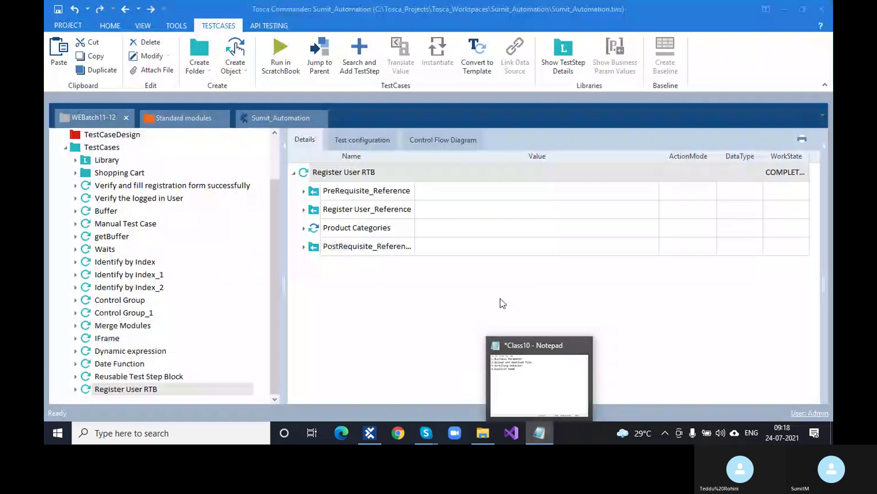
click(505, 369)
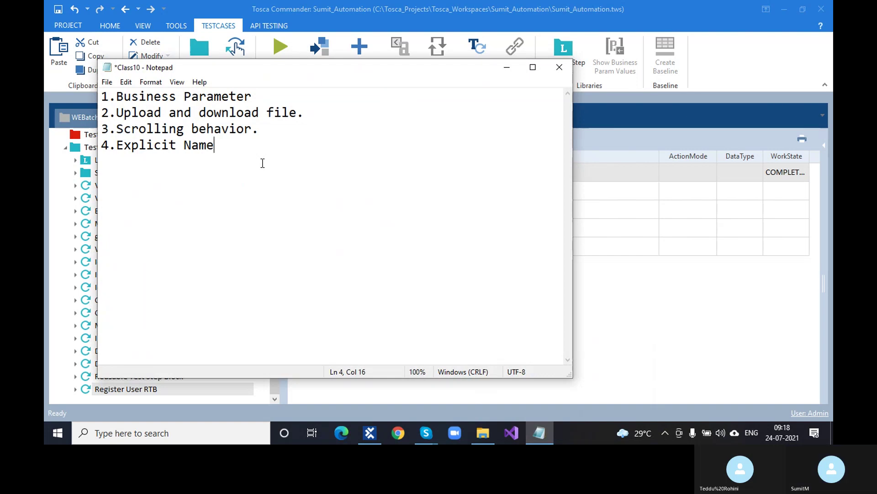
Step: Add '5.Repetition' as the fifth Class10 topic and save the notes
key(Return)
text(5)
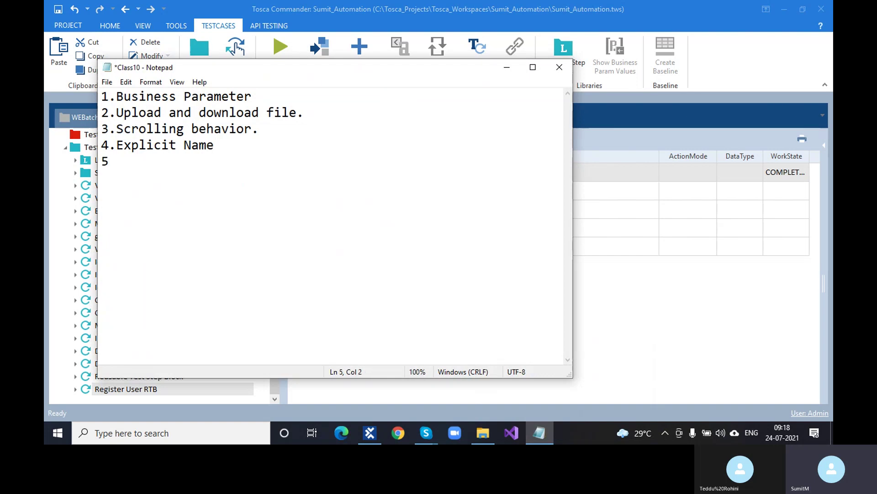
text(.Repetition)
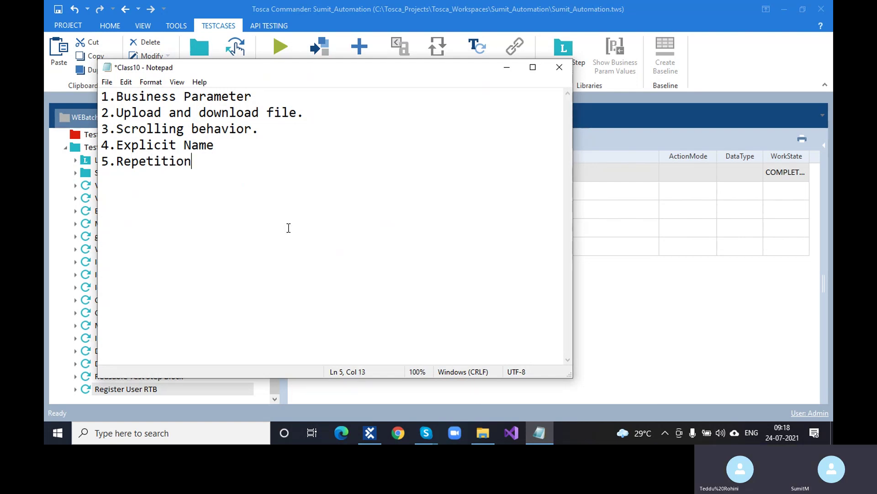
key(ctrl+s)
click(506, 68)
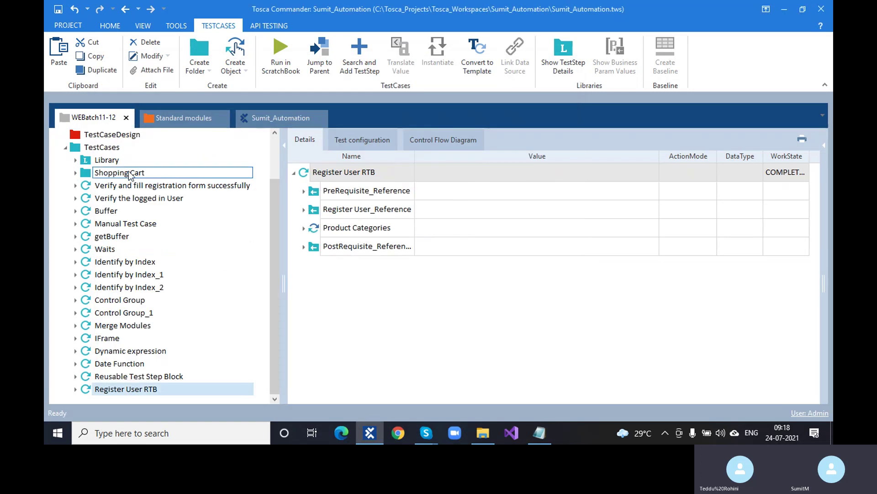
Step: Open Library > Login User and expand its Click on Login and Fill User Credentials steps
click(76, 161)
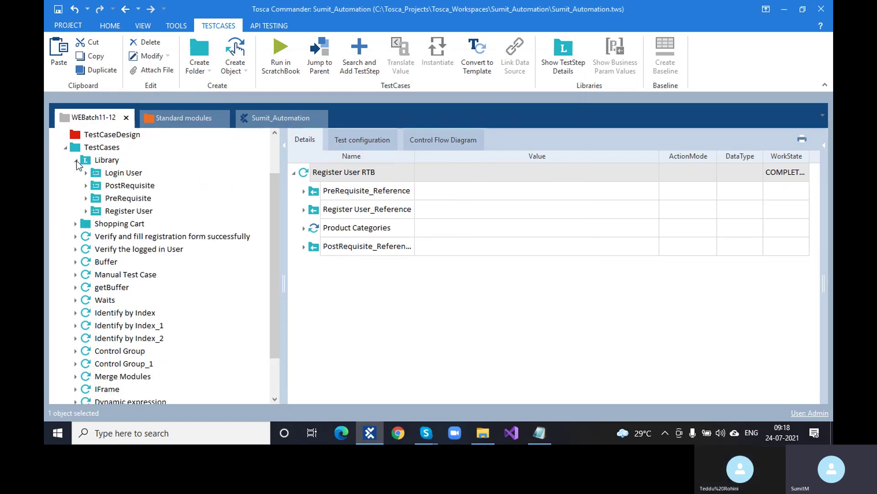
click(117, 172)
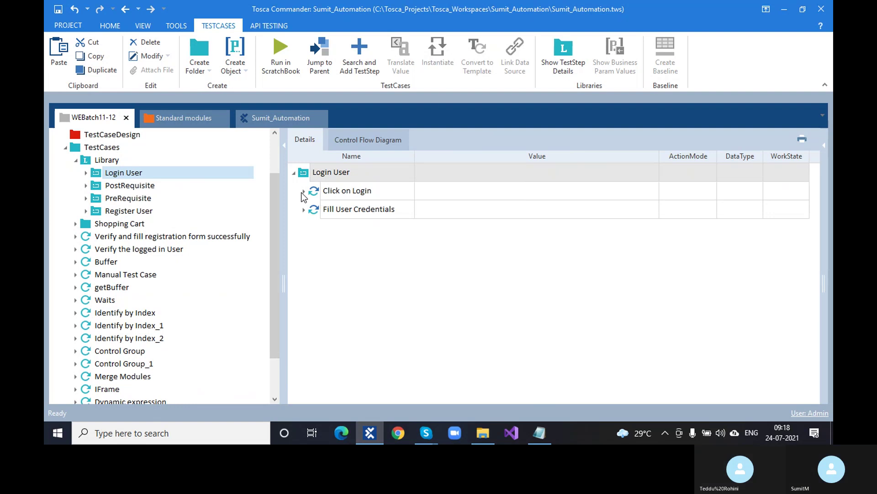
click(304, 191)
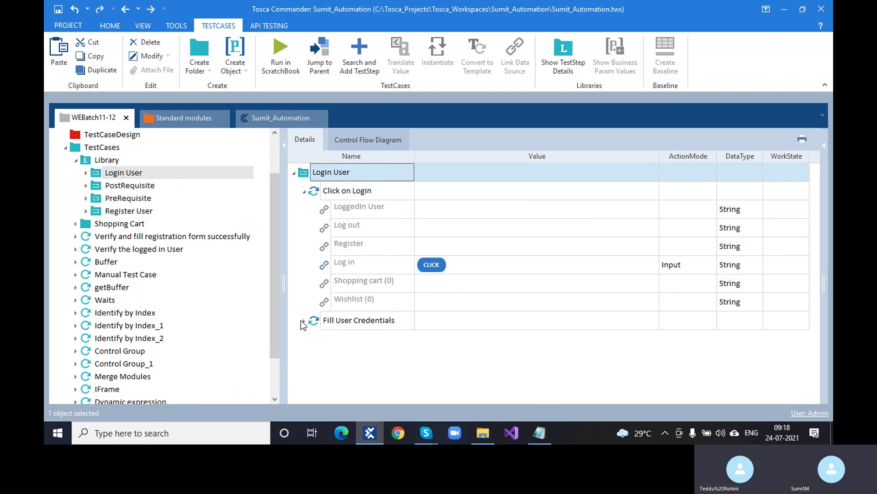
click(304, 321)
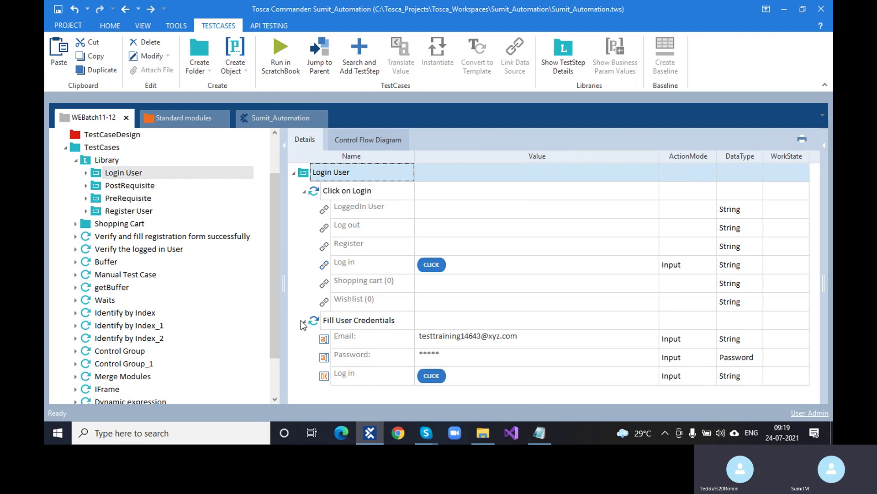
Step: Create a new test case in the TestCases folder named 'Business Parameter'
click(105, 151)
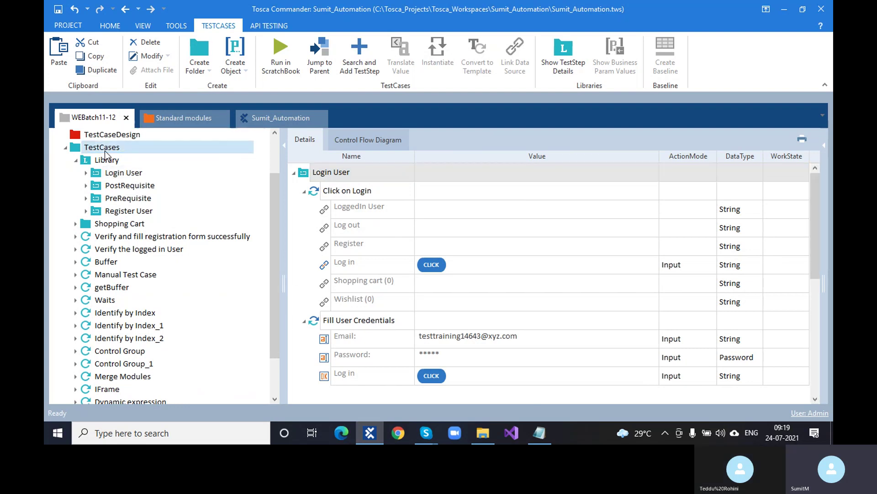
right_click(106, 151)
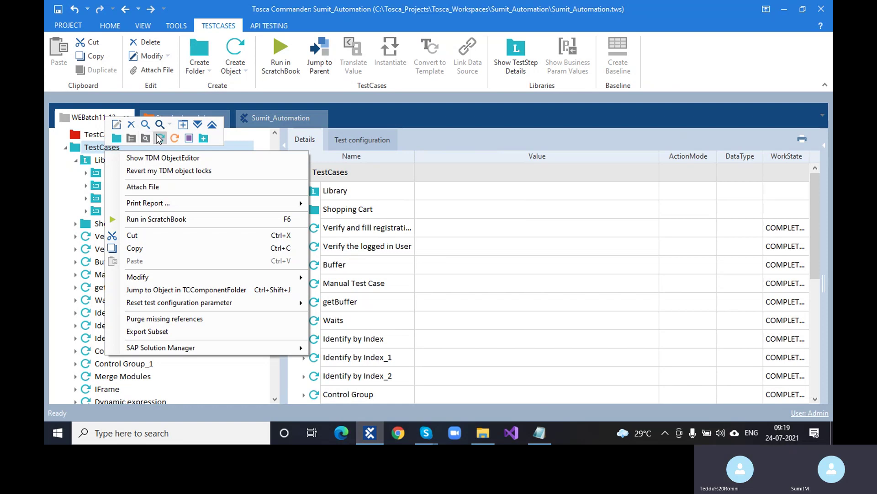
click(160, 138)
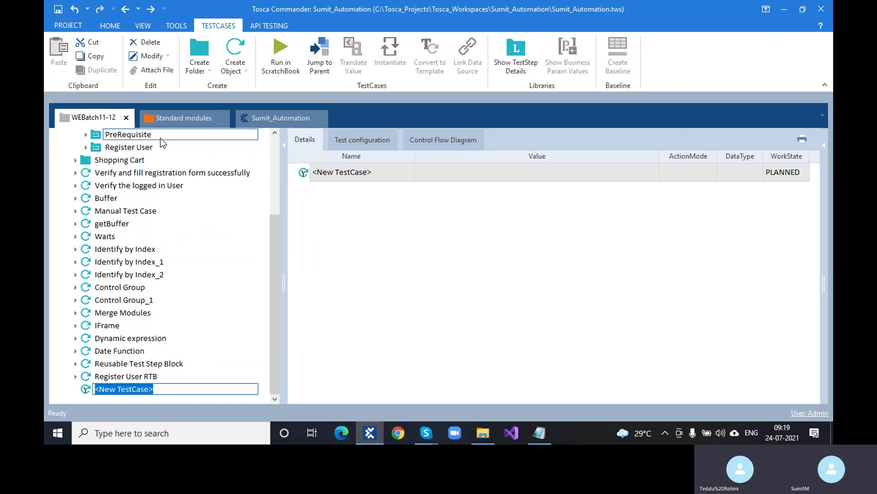
text(Business p)
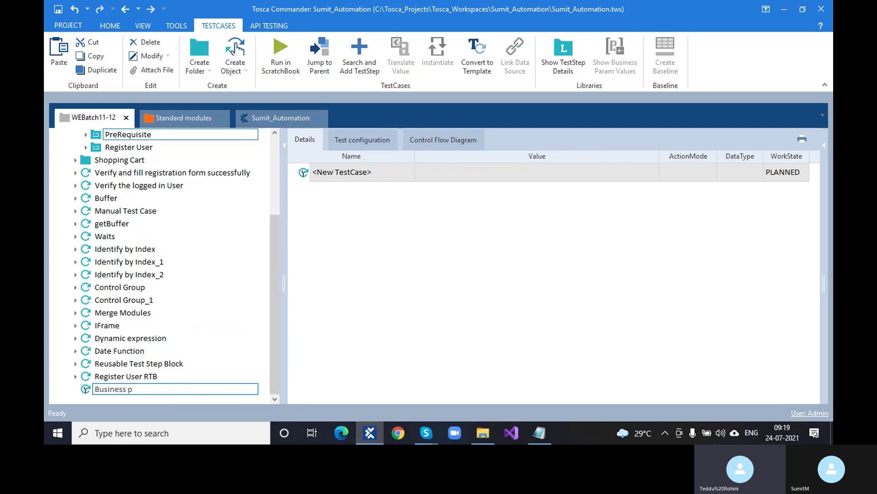
key(BackSpace)
text(Parameter)
click(391, 304)
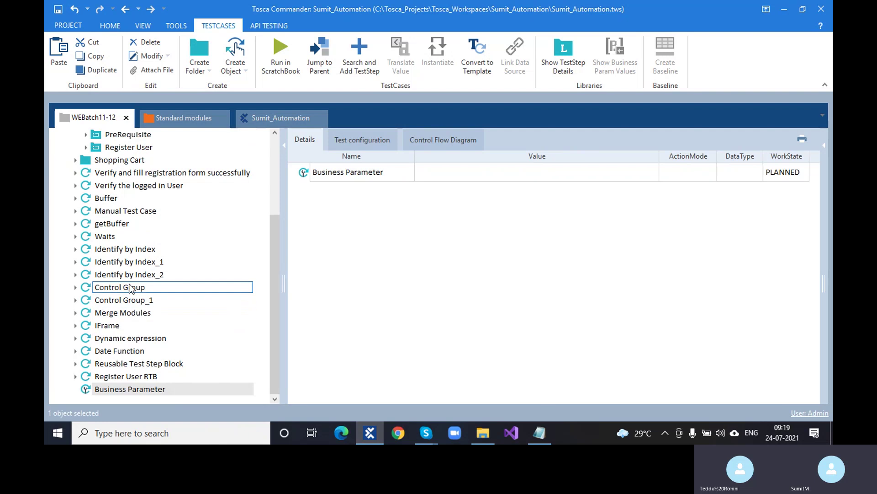
scroll(130, 288, up, 2)
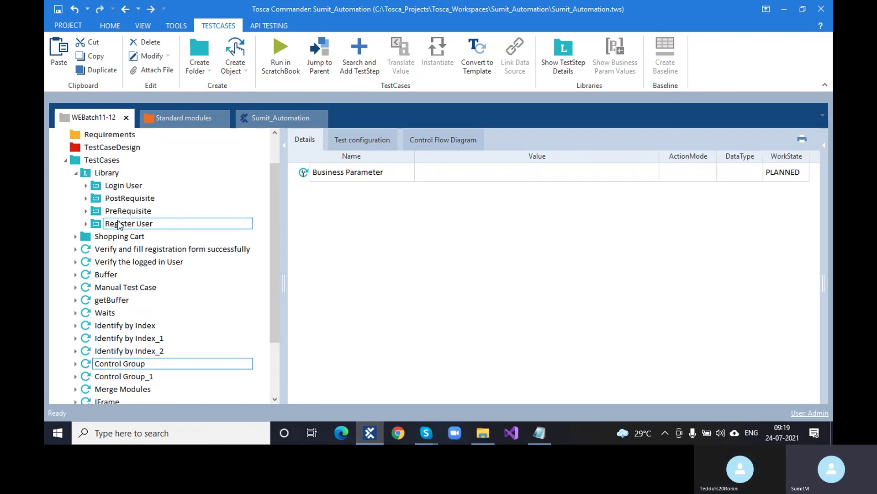
Step: Drag the Library's Login User block onto the Business Parameter test case
click(99, 188)
drag(99, 190, 137, 389)
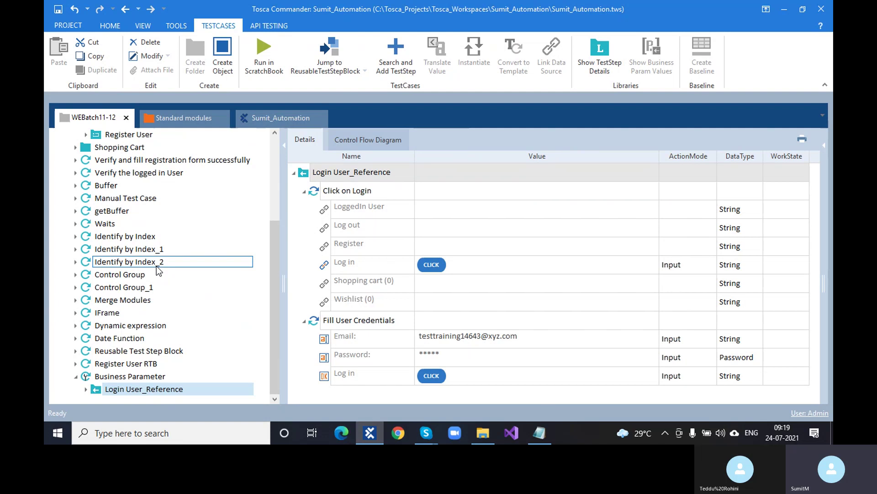
scroll(157, 270, up, 2)
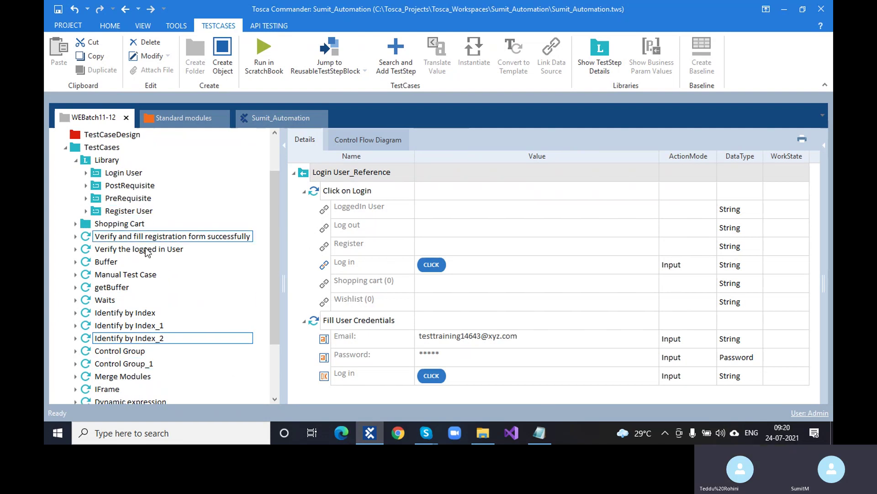
scroll(134, 338, down, 2)
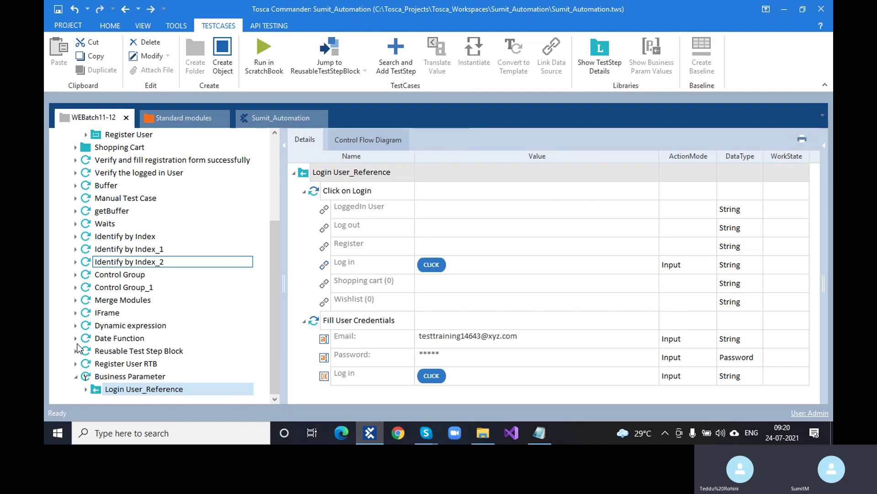
click(76, 352)
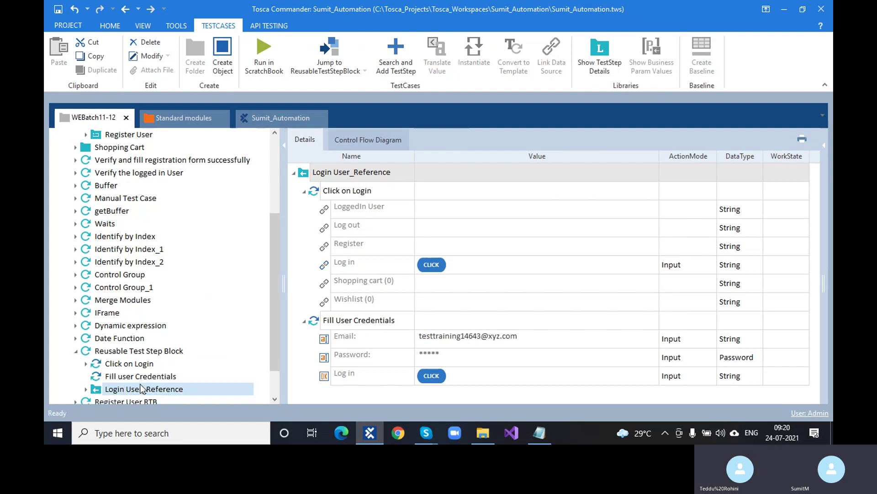
drag(142, 388, 352, 390)
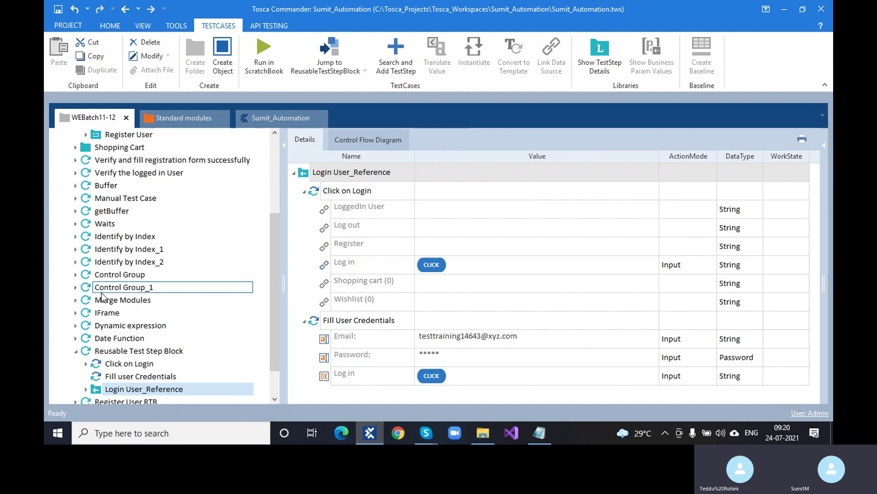
Step: Expand Business Parameter's Login User_Reference and open its Email value for editing
scroll(102, 304, down, 1)
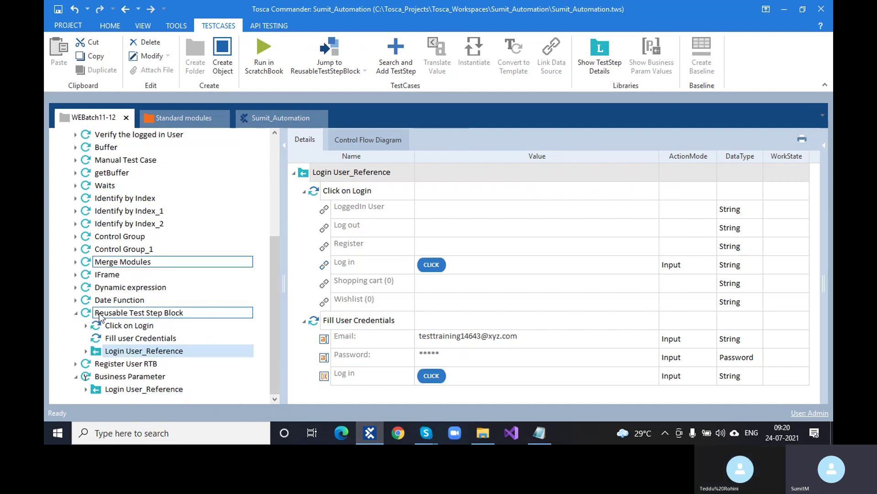
click(133, 378)
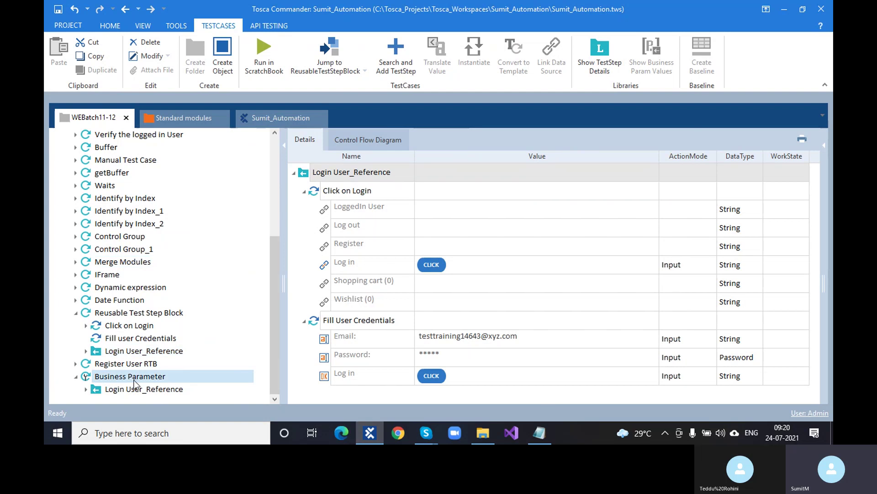
click(135, 389)
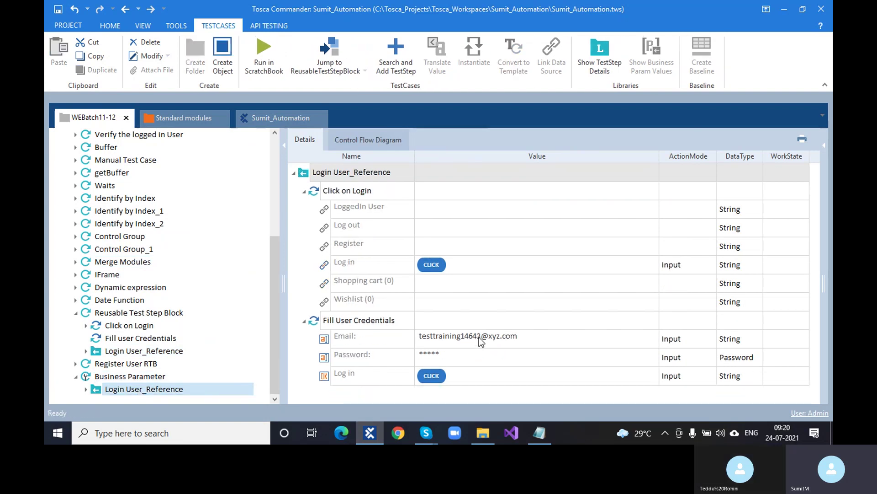
click(479, 336)
click(479, 336)
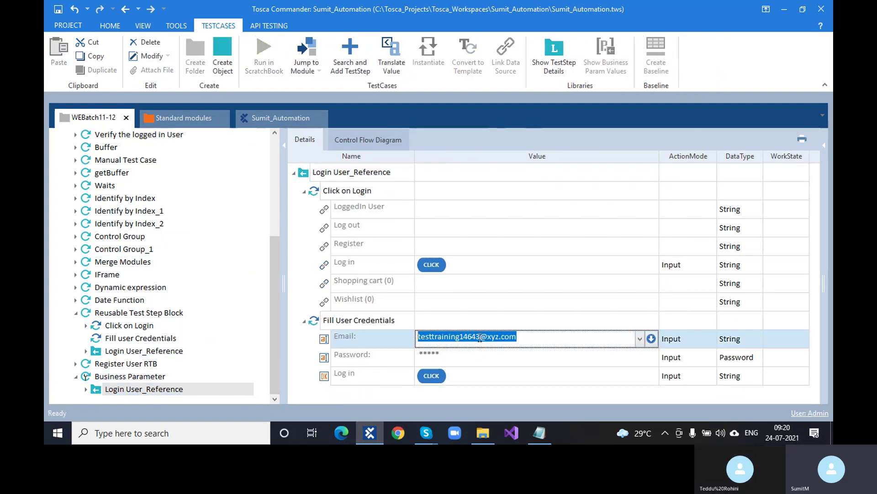
click(397, 433)
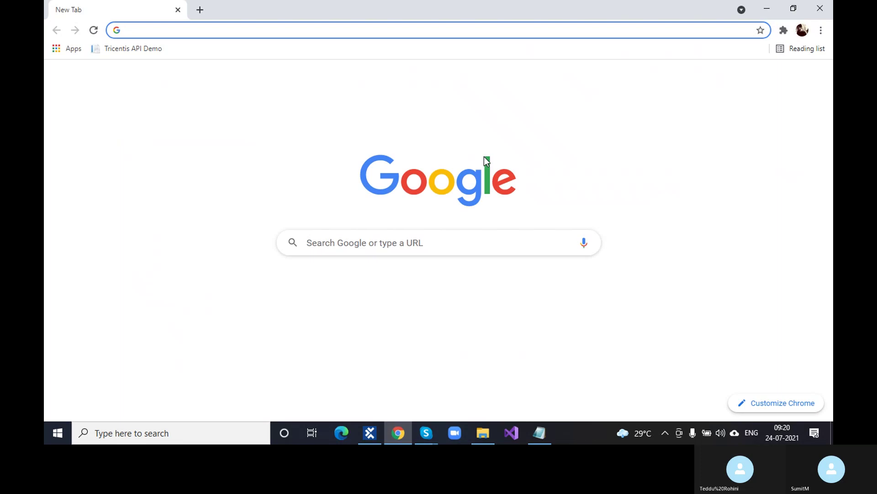
Step: Open the Demo Web Shop login page, autofill a saved test e-mail, and select it
click(336, 294)
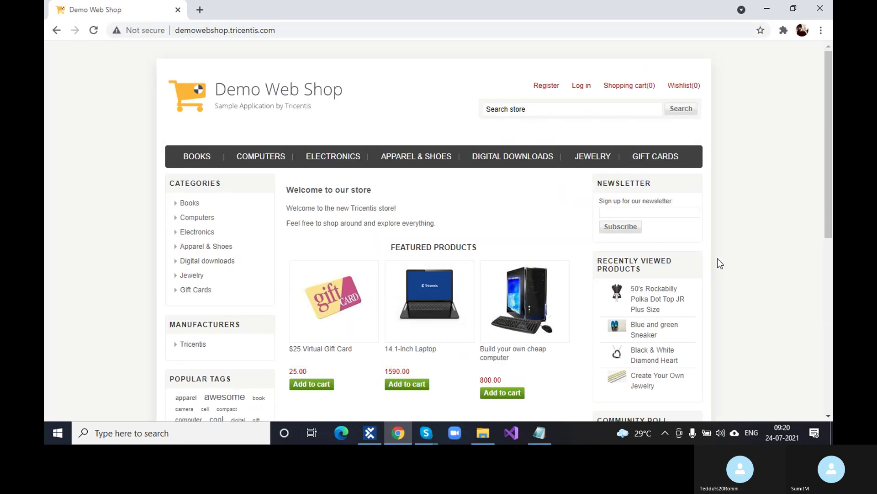
click(579, 87)
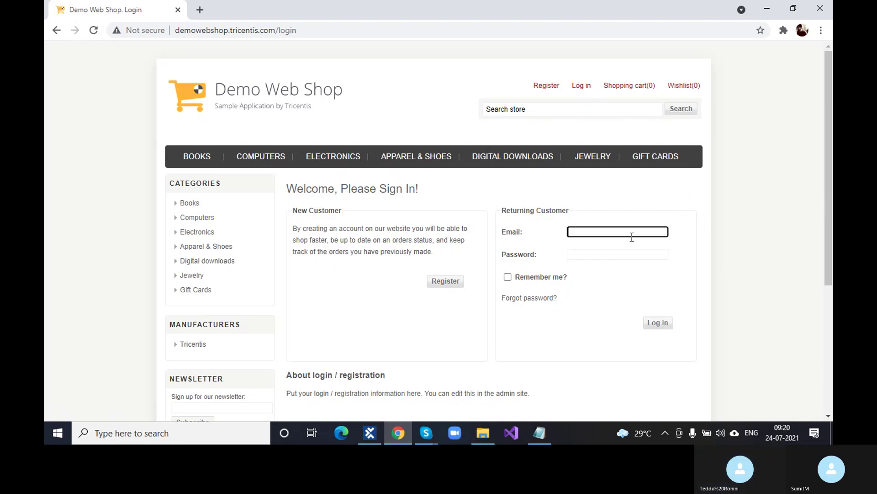
click(632, 237)
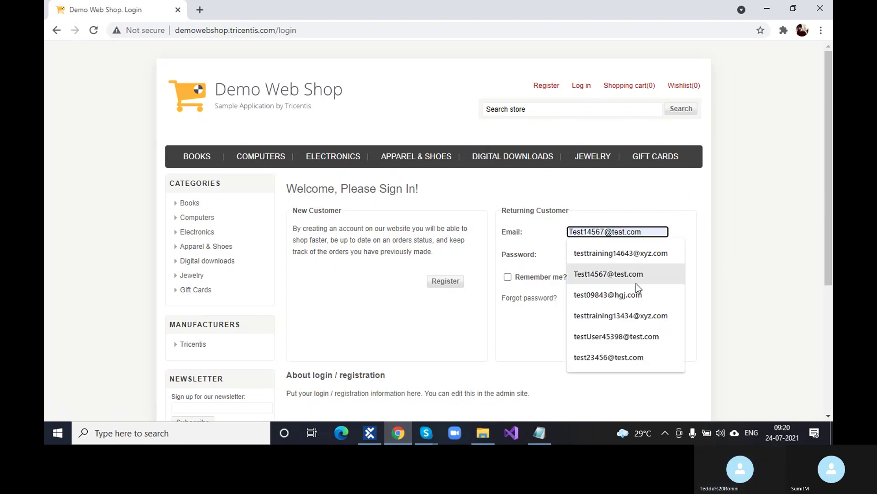
click(636, 284)
triple_click(647, 234)
key(ctrl+c)
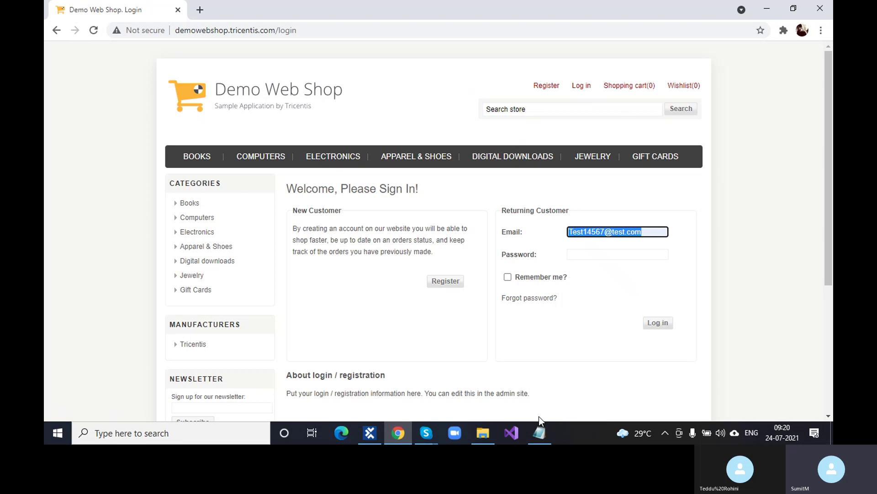
Step: Paste the copied test address as the Login User_Reference Email value and commit it
click(378, 430)
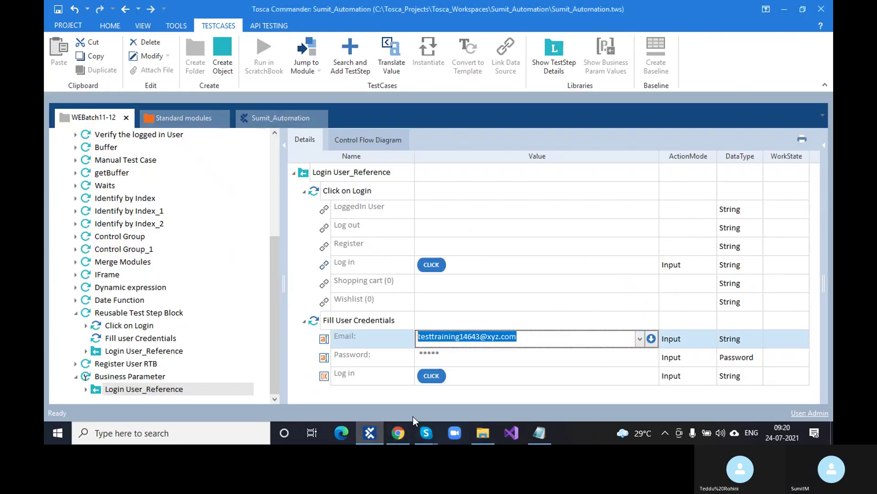
key(ctrl+v)
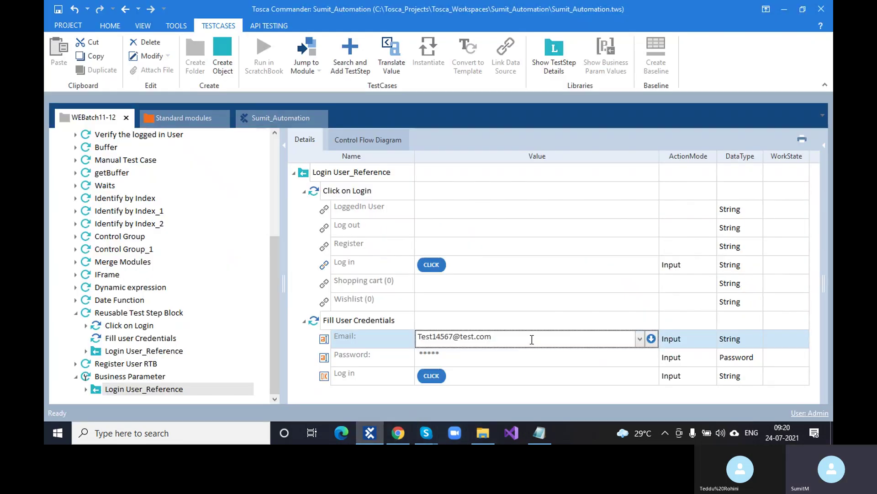
key(Return)
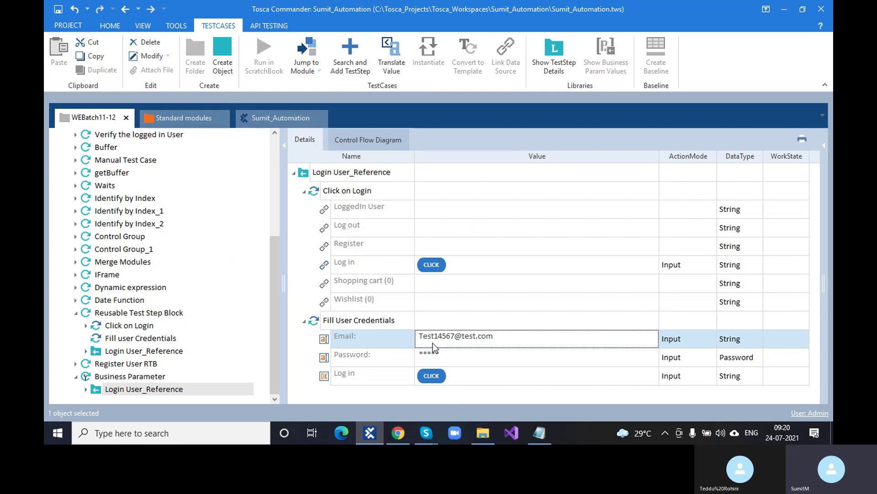
drag(188, 392, 151, 353)
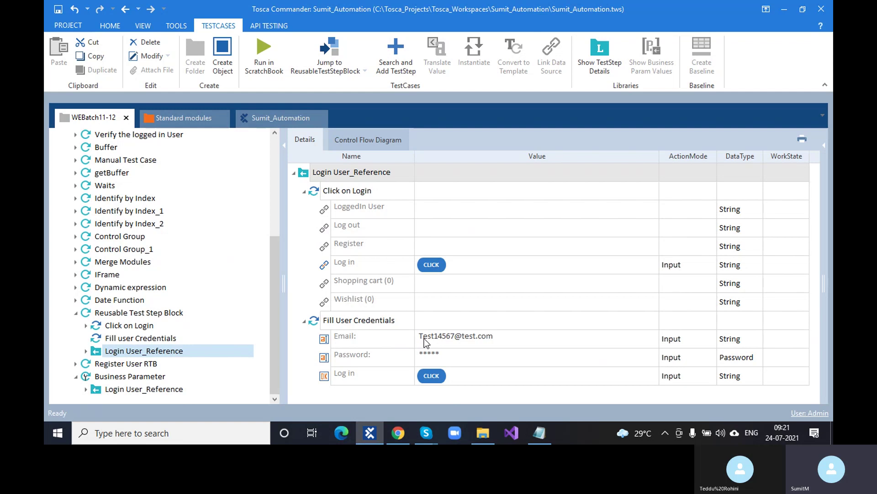
Step: Replace the shop's Email field with the first saved test address and select it
click(404, 438)
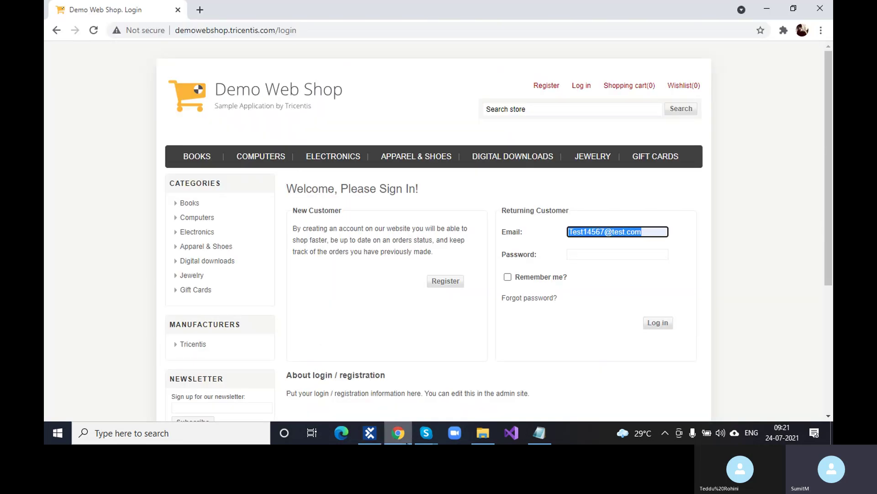
click(703, 235)
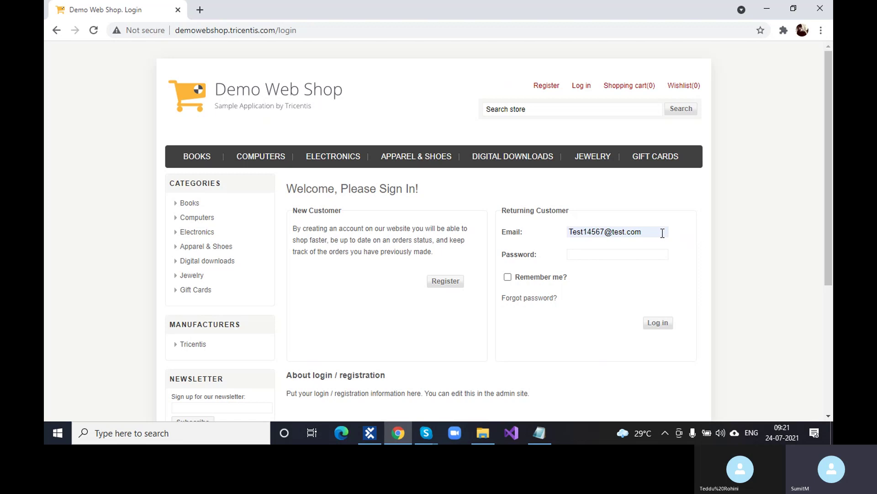
drag(663, 233, 521, 228)
key(BackSpace)
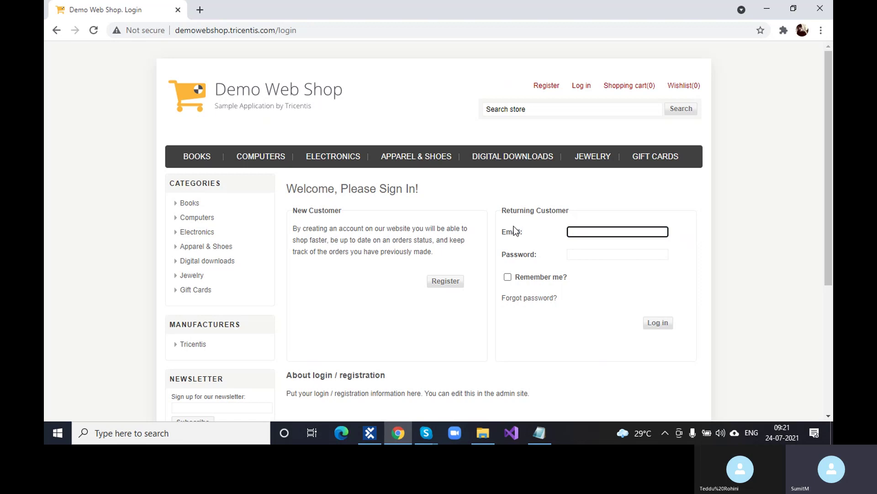
click(626, 233)
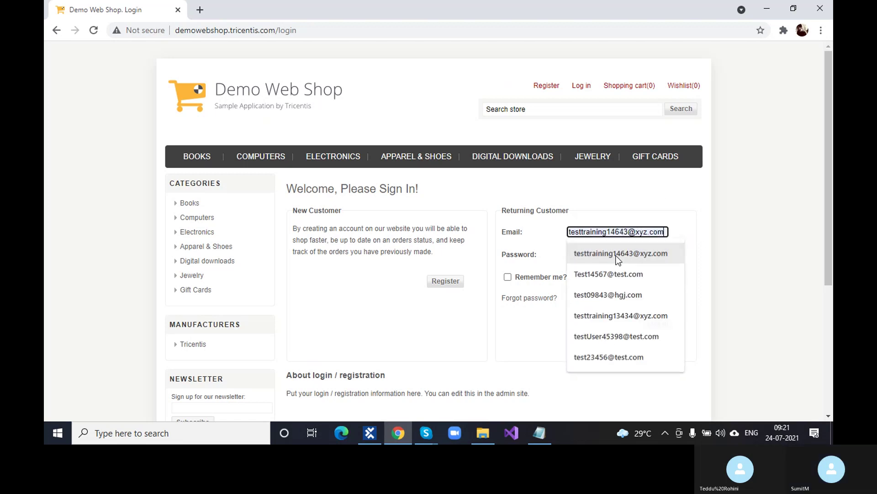
click(618, 257)
triple_click(618, 232)
key(ctrl+c)
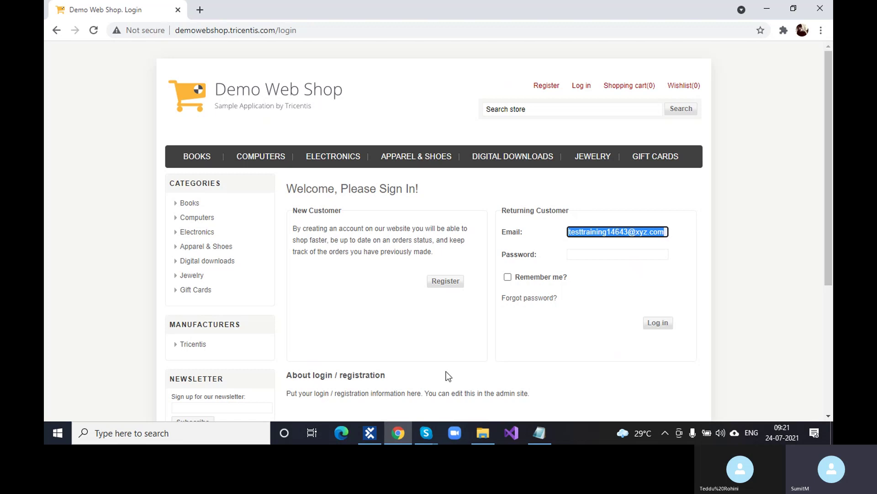
click(372, 430)
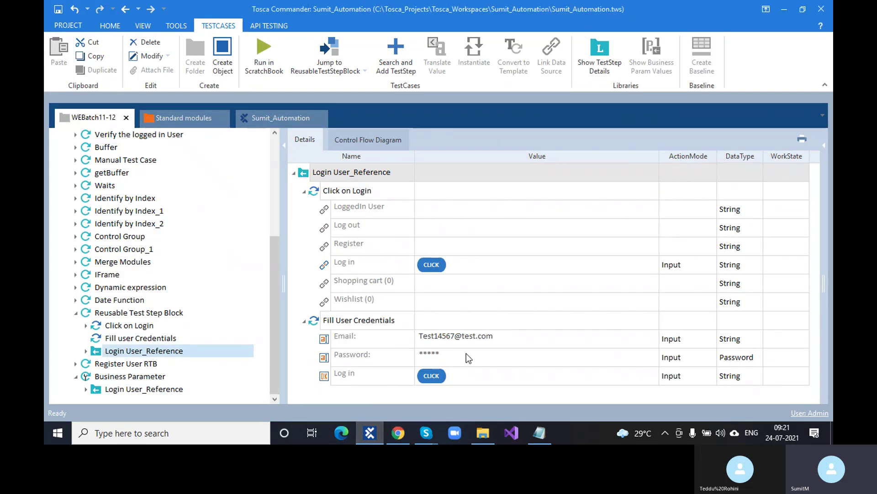
Step: Paste the original test address over the Email value, then view Business Parameter's reference
click(473, 338)
key(ctrl+a)
key(ctrl+v)
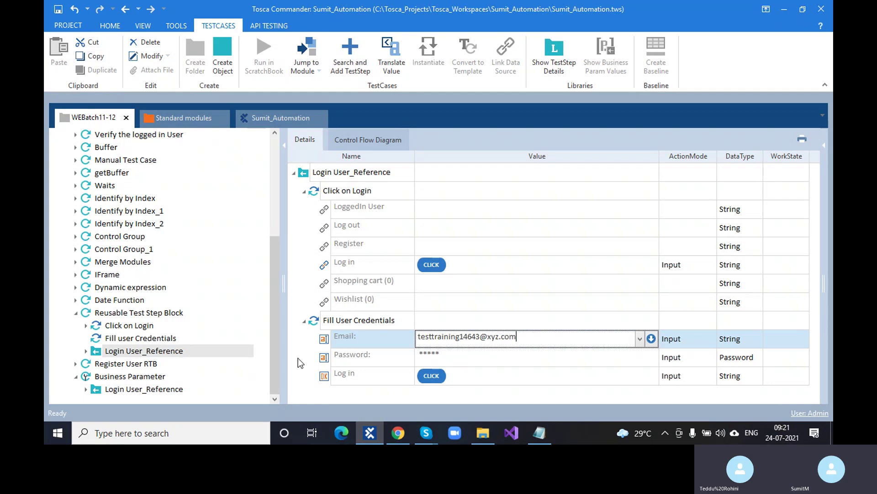
click(163, 389)
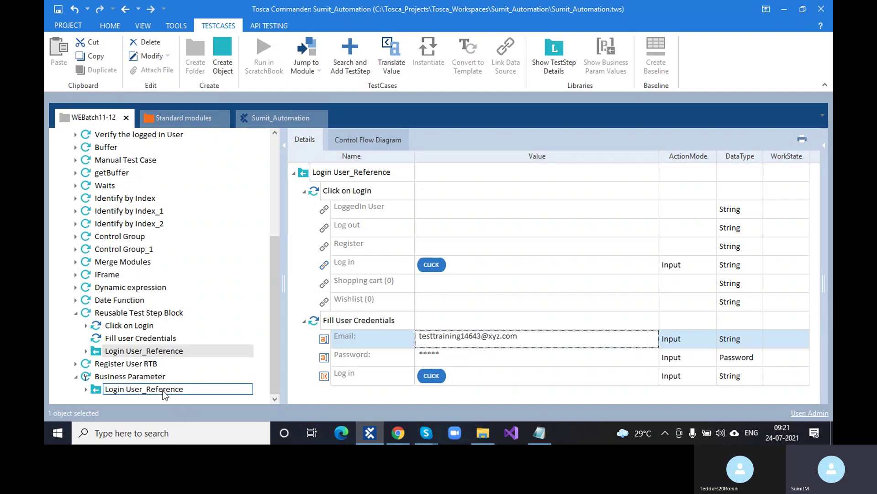
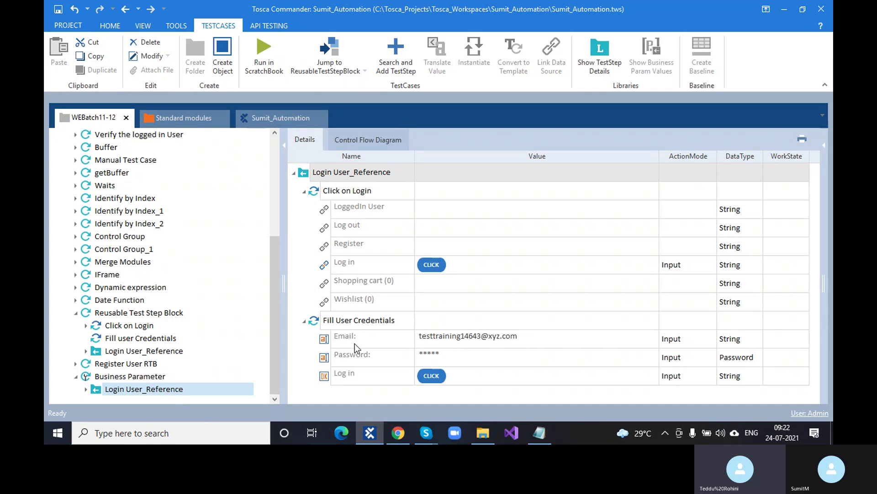
Step: Copy the Business Parameter test case and paste a duplicate into the TestCases folder
click(88, 379)
key(ctrl+c)
drag(88, 379, 96, 267)
scroll(97, 267, up, 1)
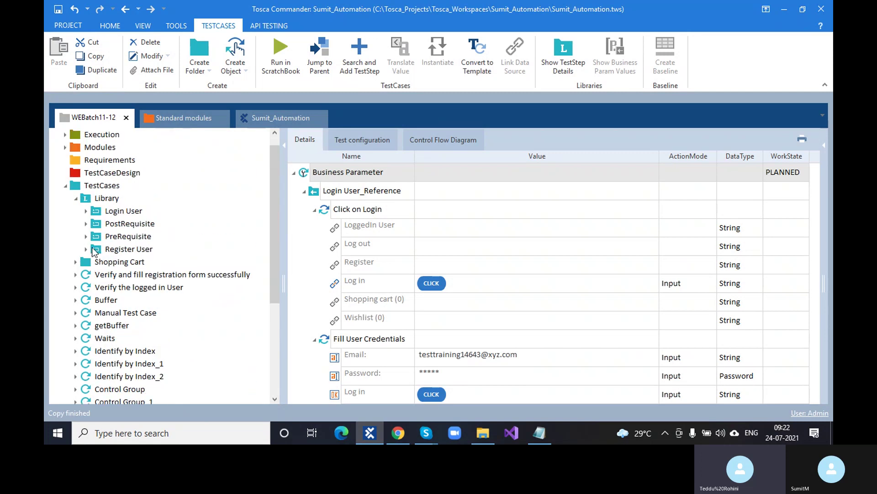
click(105, 187)
key(ctrl+v)
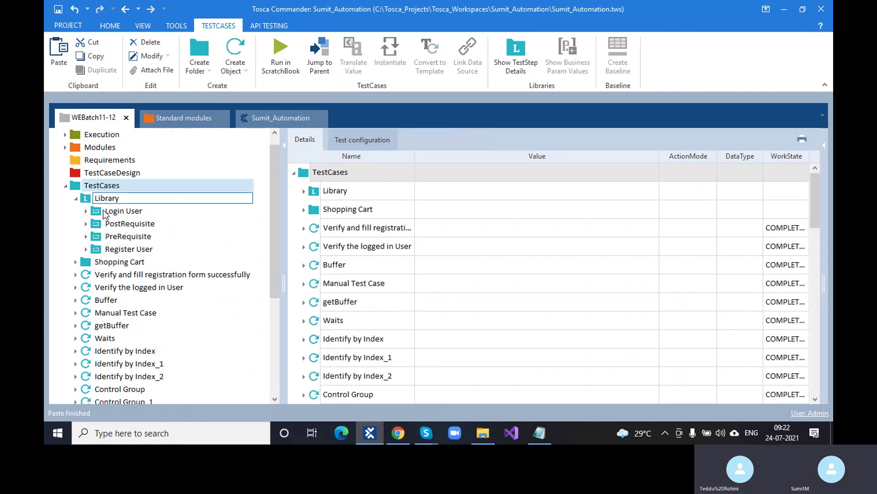
click(76, 198)
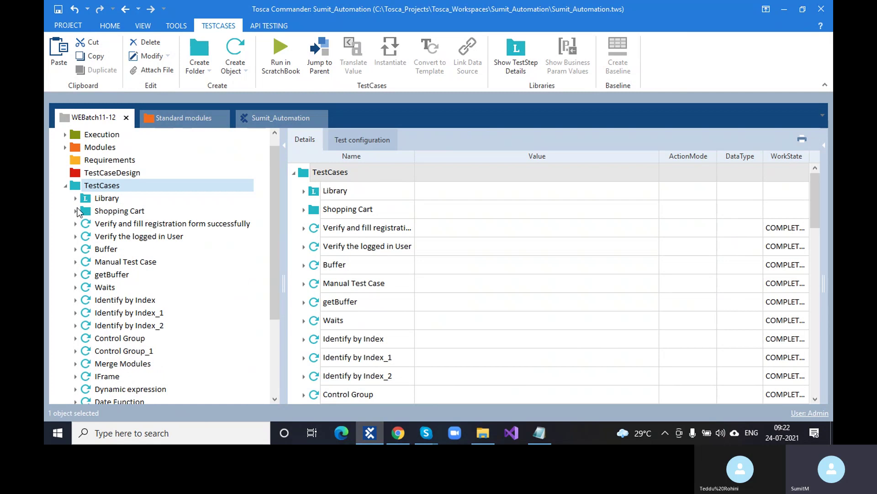
scroll(85, 258, down, 3)
click(110, 389)
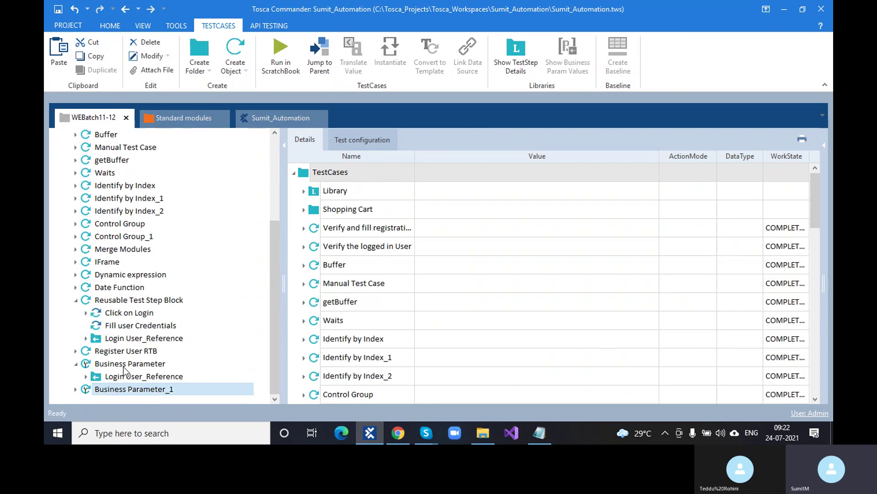
Step: Rename the original test case to Business Parameter_Admin
double_click(137, 363)
click(156, 363)
click(173, 376)
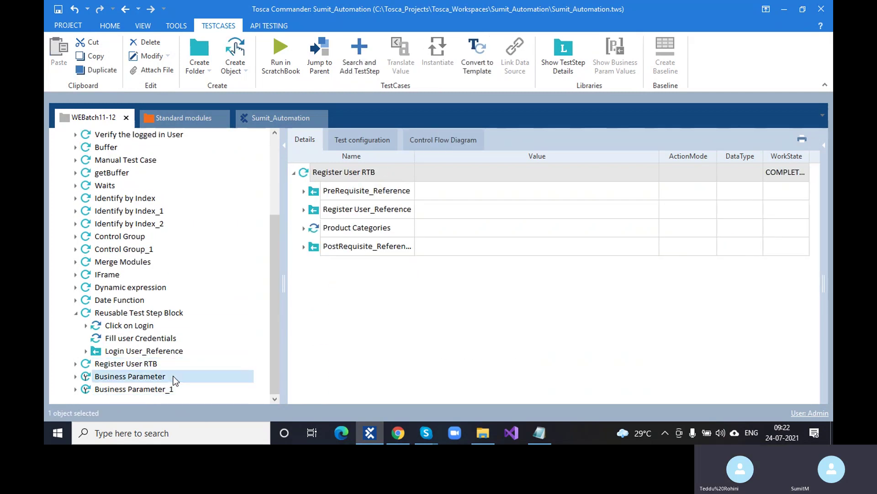
click(173, 376)
text(_A)
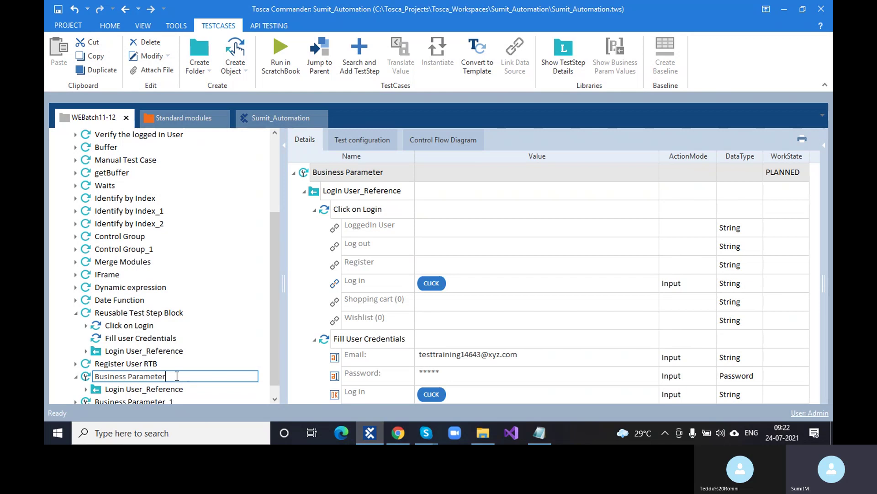
text(dmin)
key(Return)
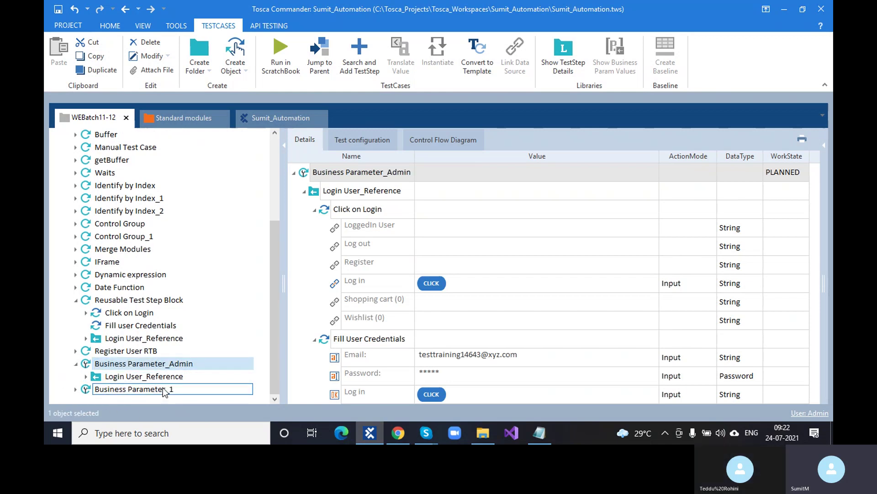
Step: Rename the Business Parameter_1 copy to Business Parameter_User
click(167, 389)
click(173, 390)
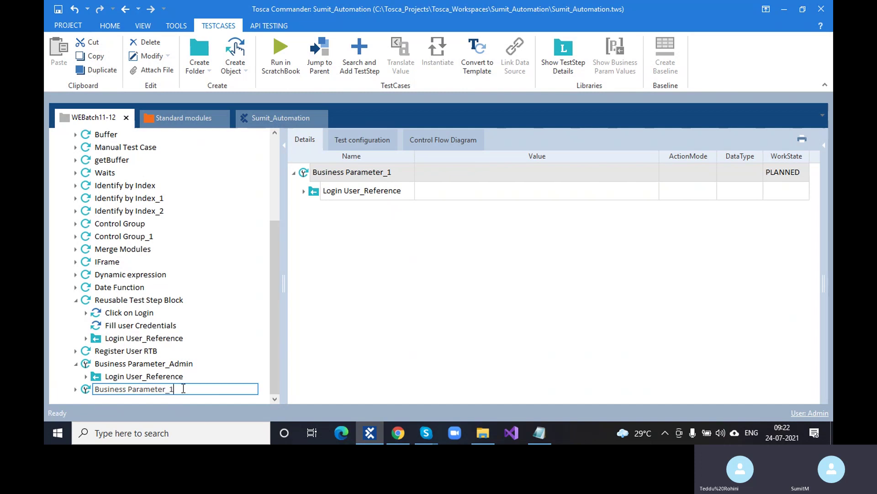
key(BackSpace)
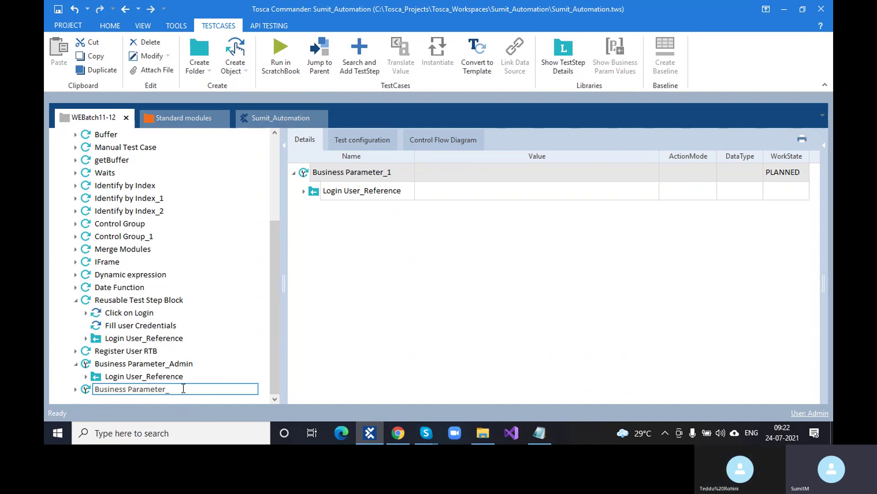
text(User)
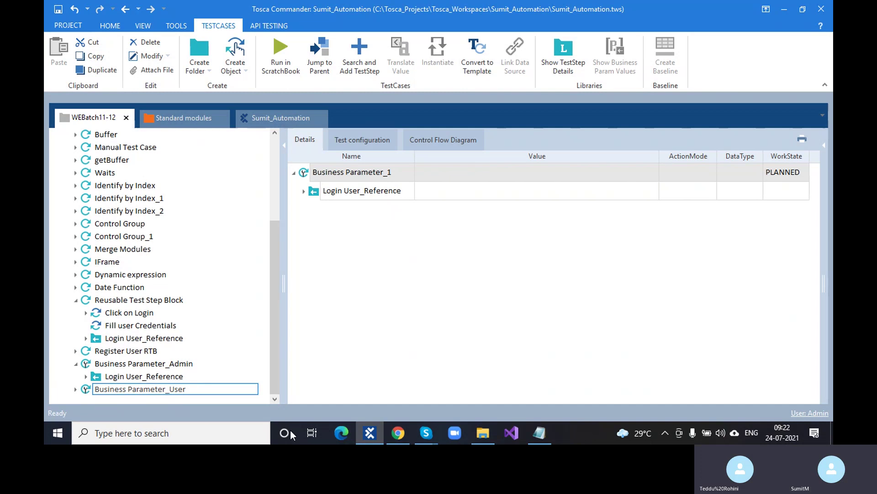
key(Return)
Step: Open the Login User_Reference under each Business Parameter copy and locate its Email step
click(185, 366)
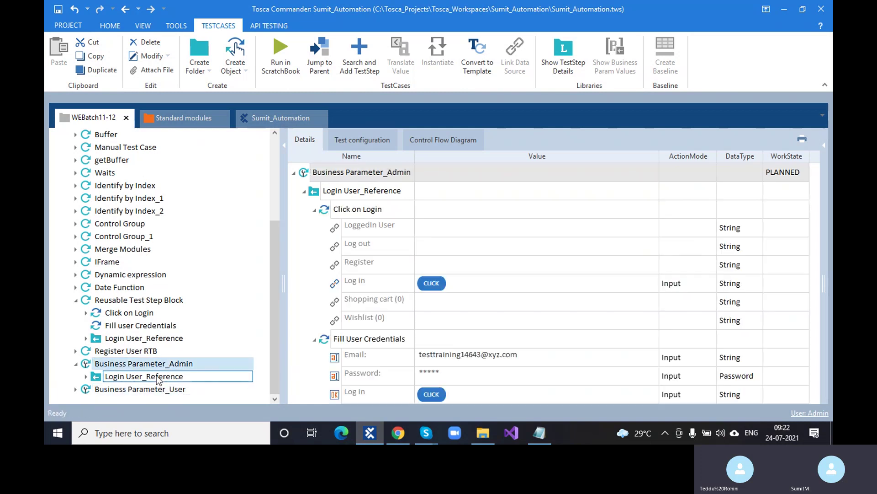
click(158, 381)
click(75, 389)
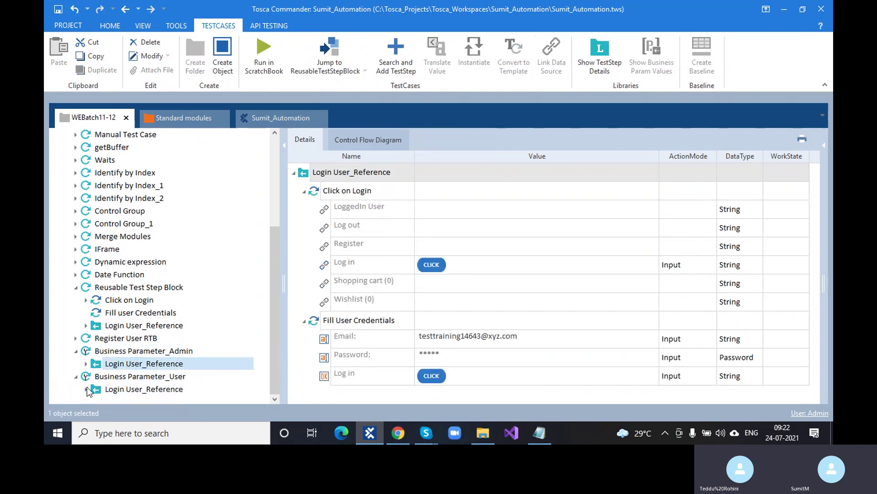
click(120, 390)
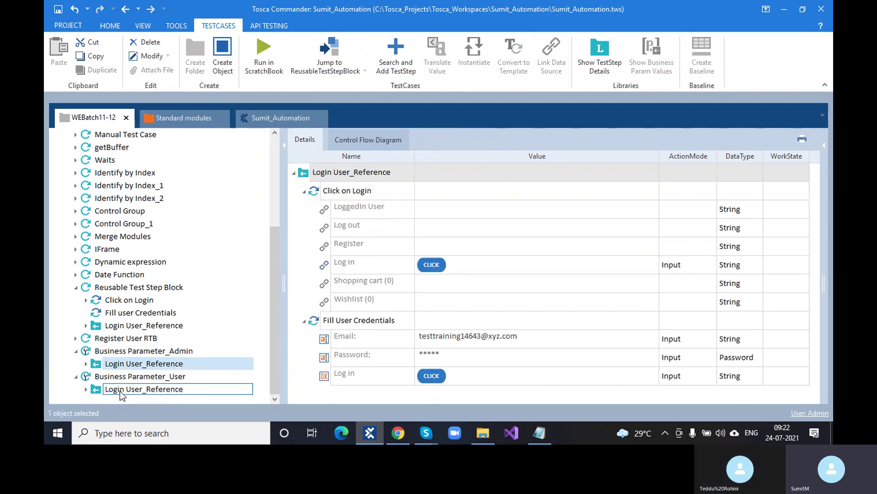
click(489, 340)
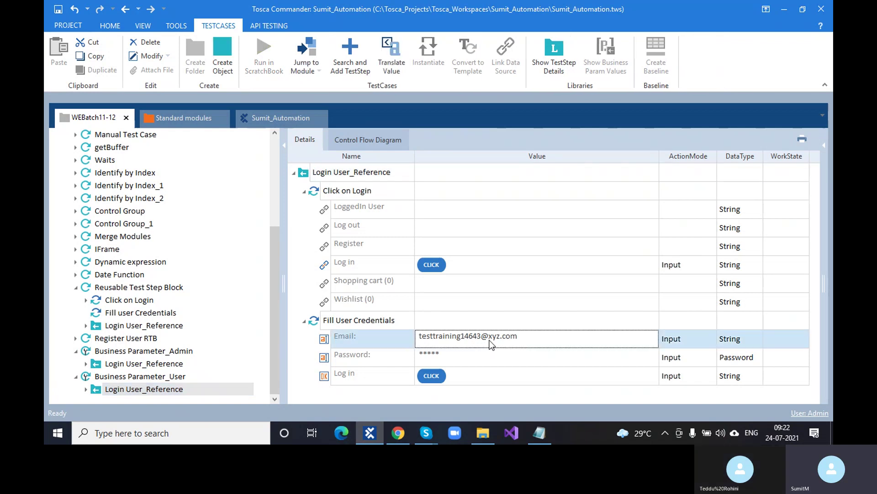
click(117, 363)
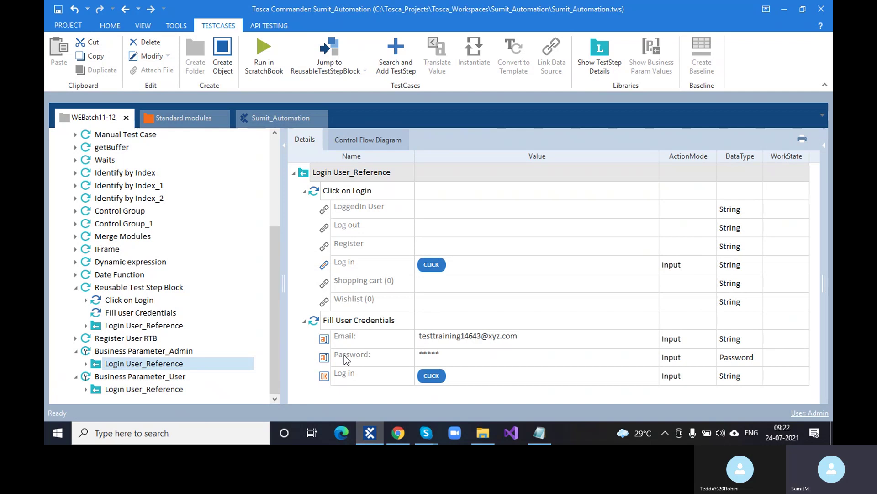
click(188, 389)
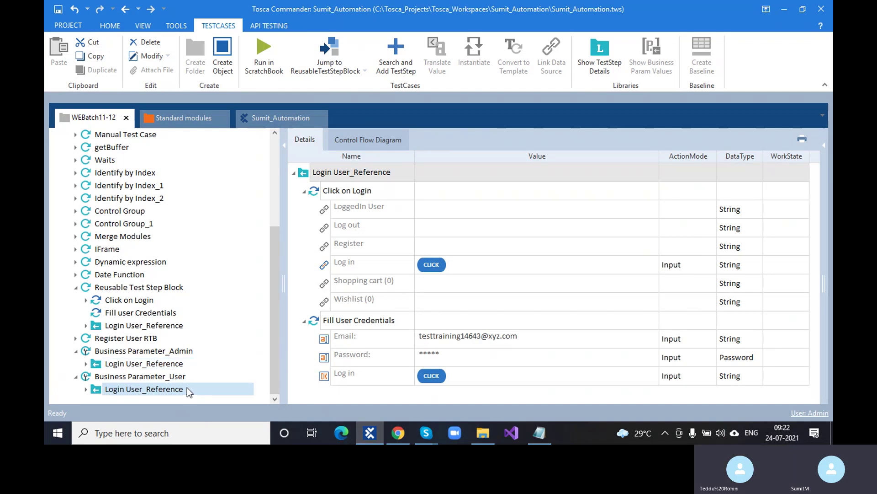
Step: Change the Fill User Credentials Email value to a user test address
click(522, 337)
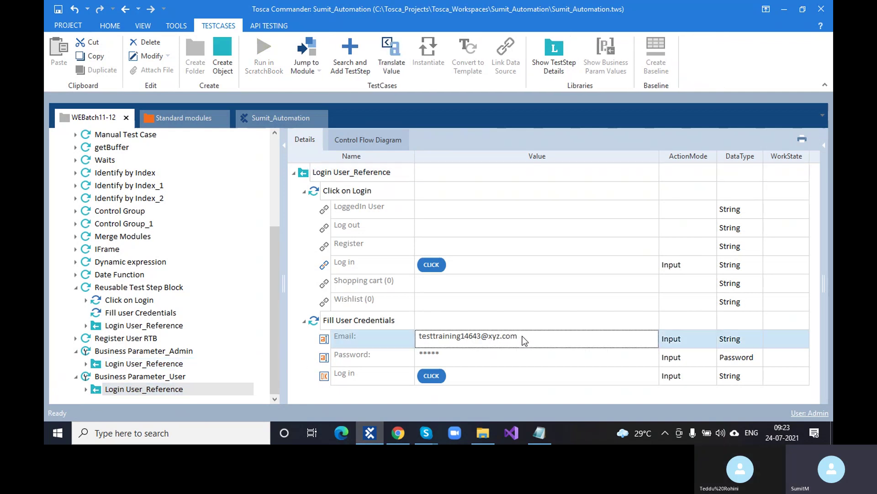
click(523, 336)
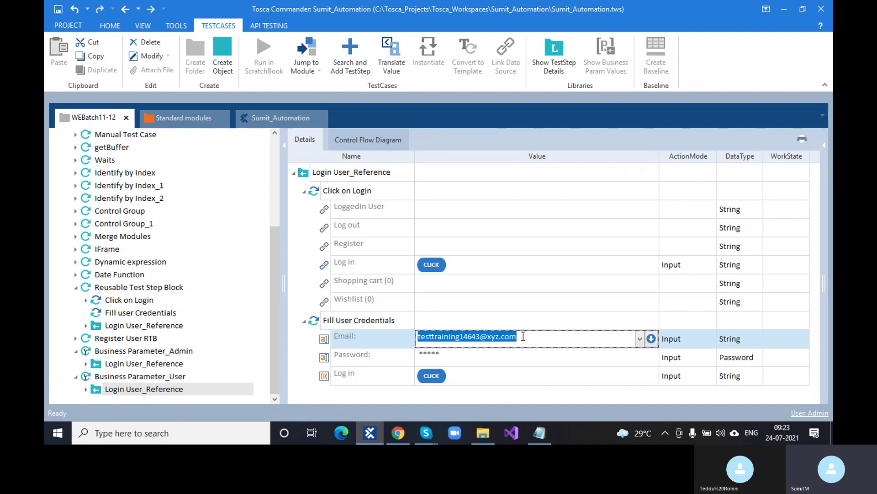
text(test)
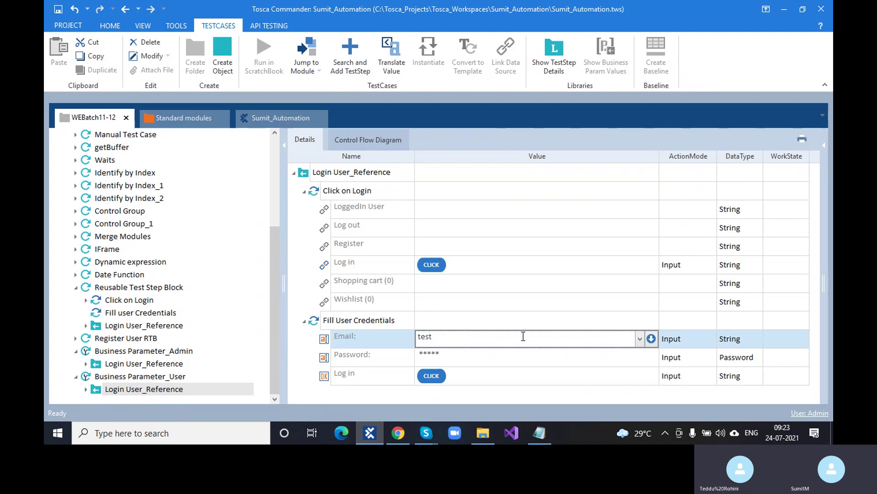
text(@user.com)
click(62, 356)
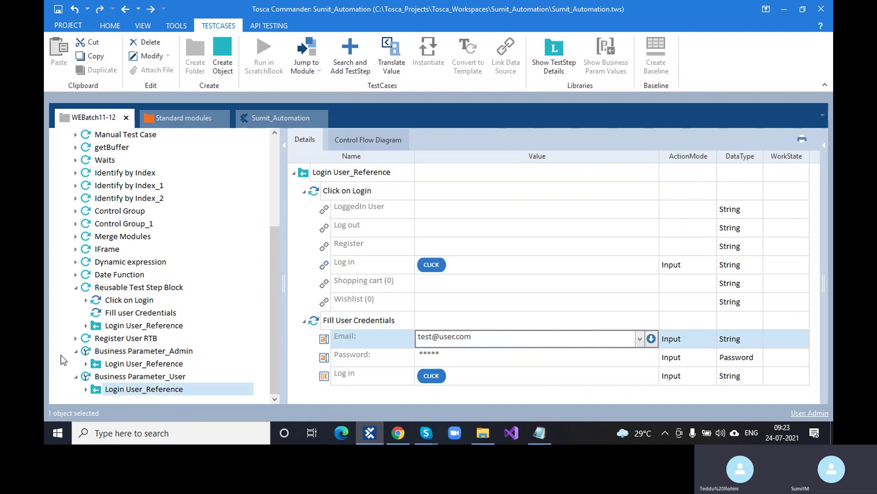
Step: Replace the user part of the Email value with an admin test address
click(119, 365)
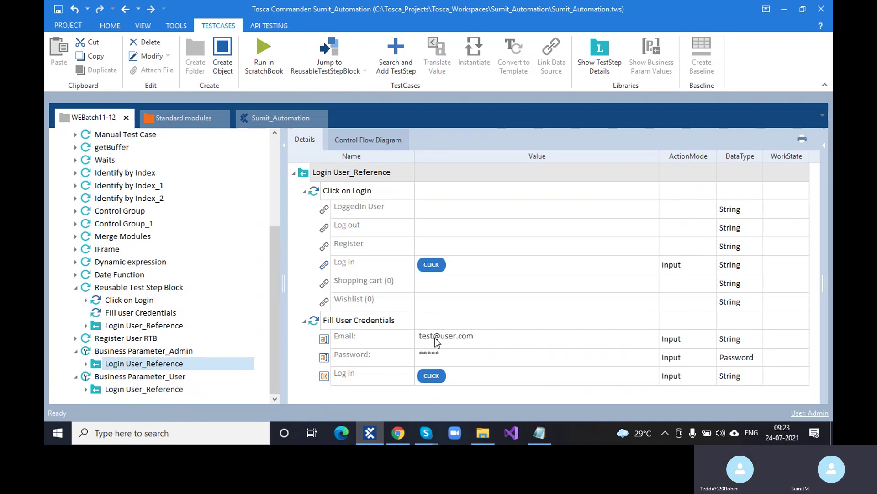
click(438, 338)
click(448, 337)
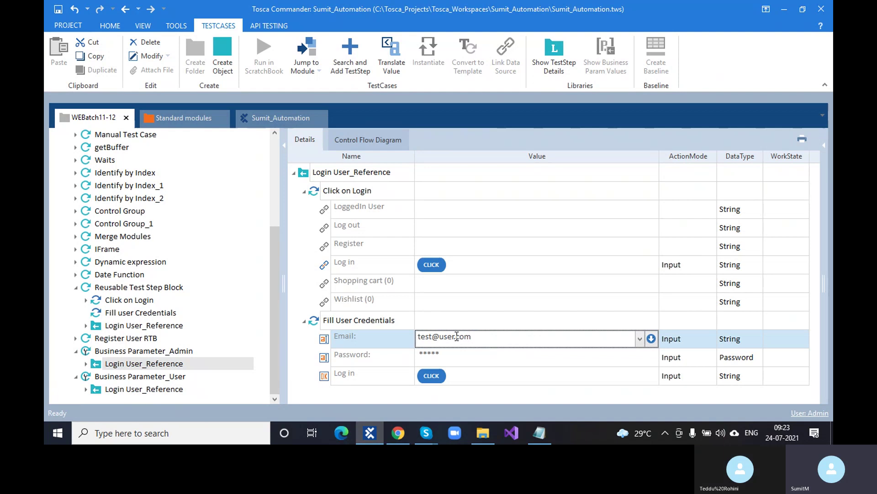
drag(459, 337, 439, 338)
text(st@admin)
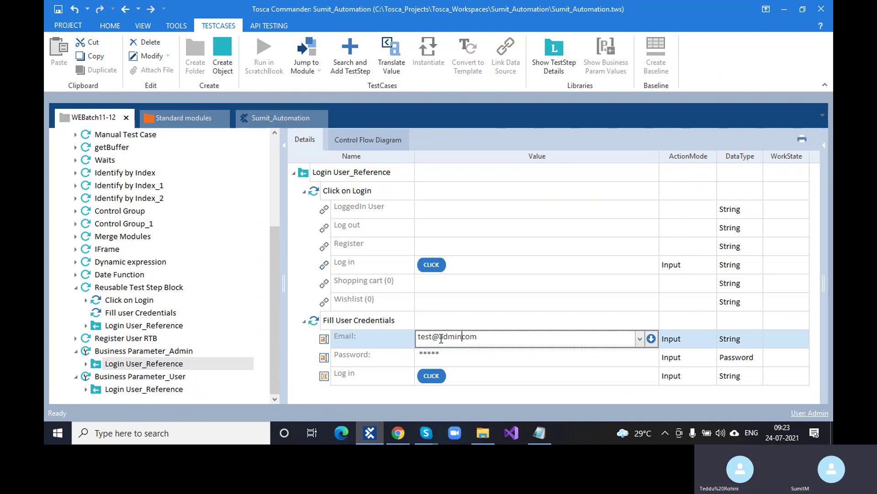
click(140, 377)
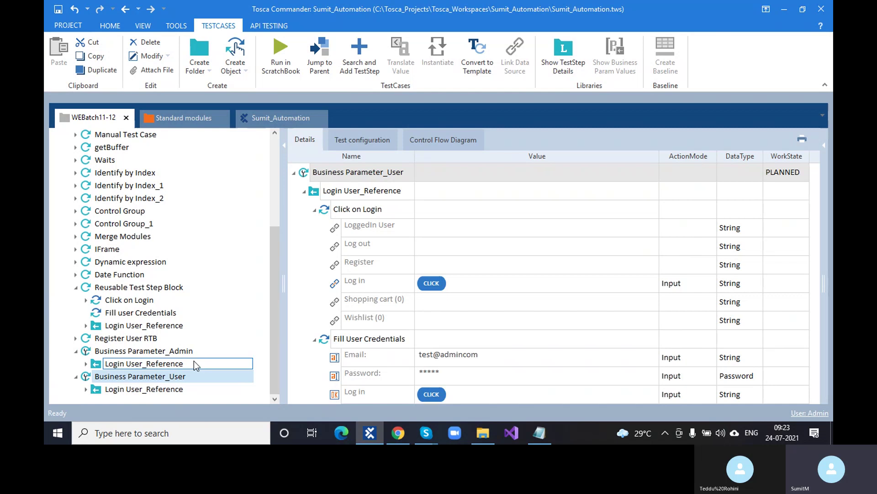
Step: Collapse Business Parameter_Admin, the Reusable Test Step Block and Business Parameter_User in the tree
click(76, 351)
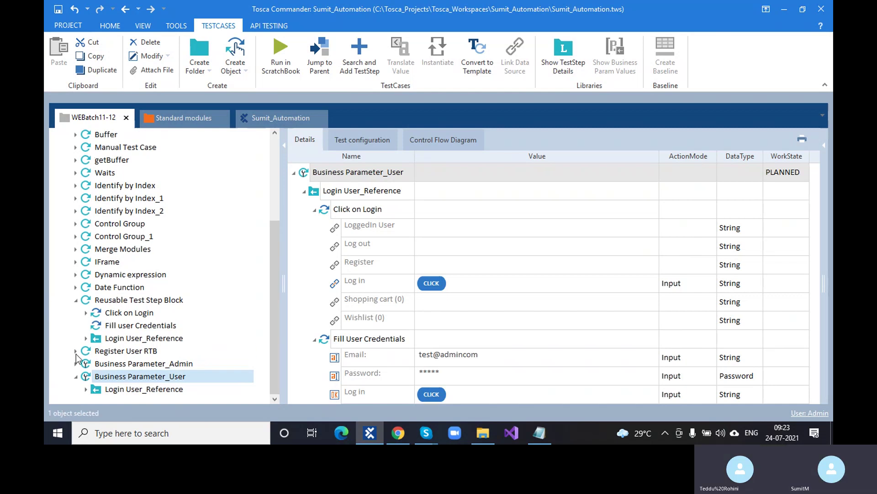
click(77, 301)
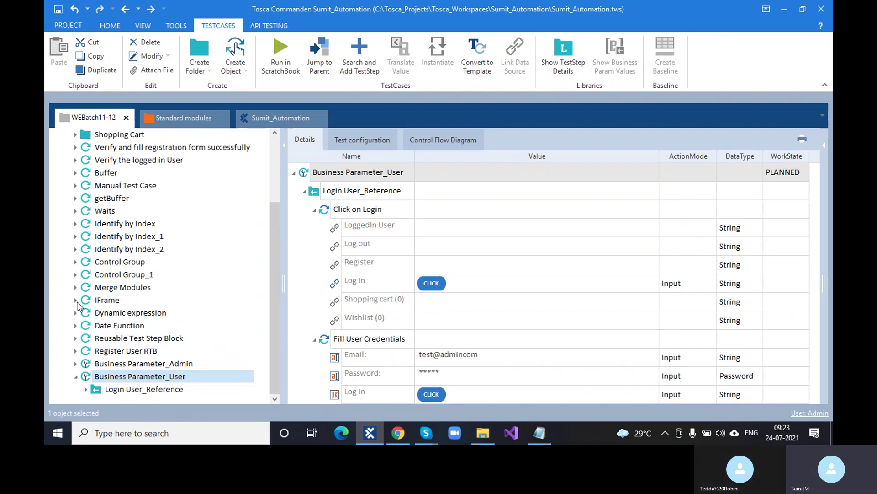
click(76, 376)
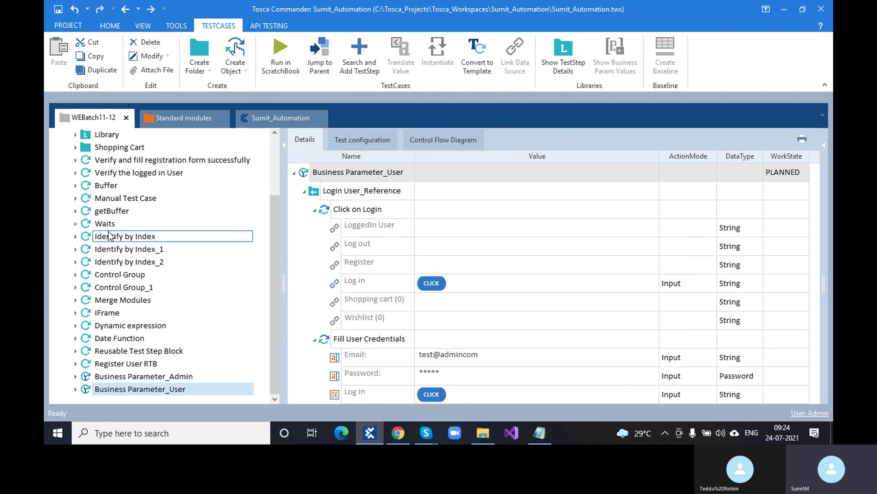
scroll(111, 235, up, 3)
Step: Expand Library and Login User, inspecting its Click on Login and Fill User Credentials steps
click(75, 212)
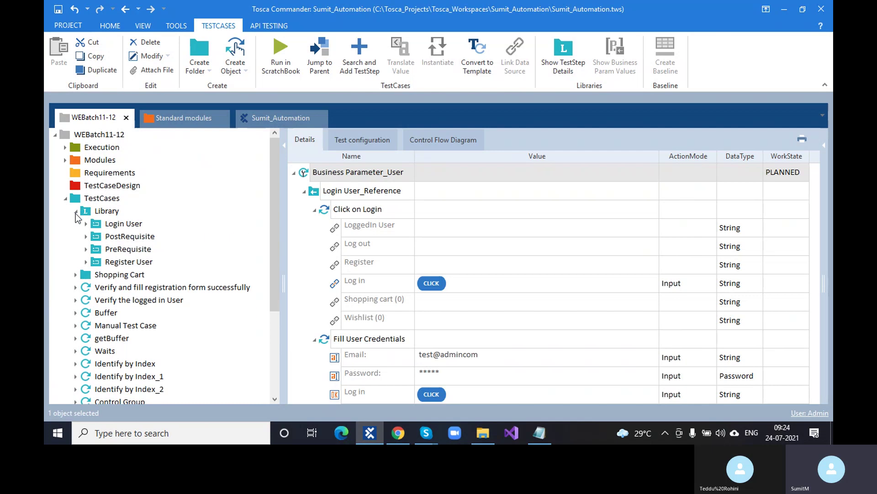
click(108, 225)
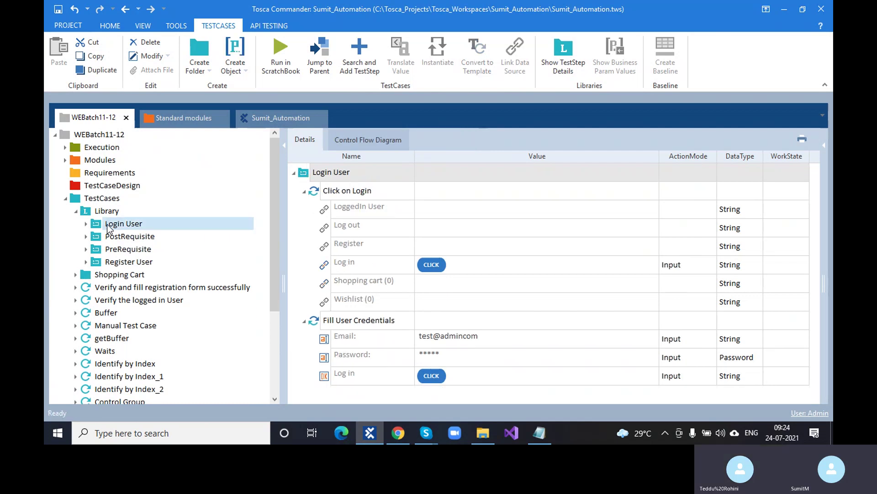
click(85, 224)
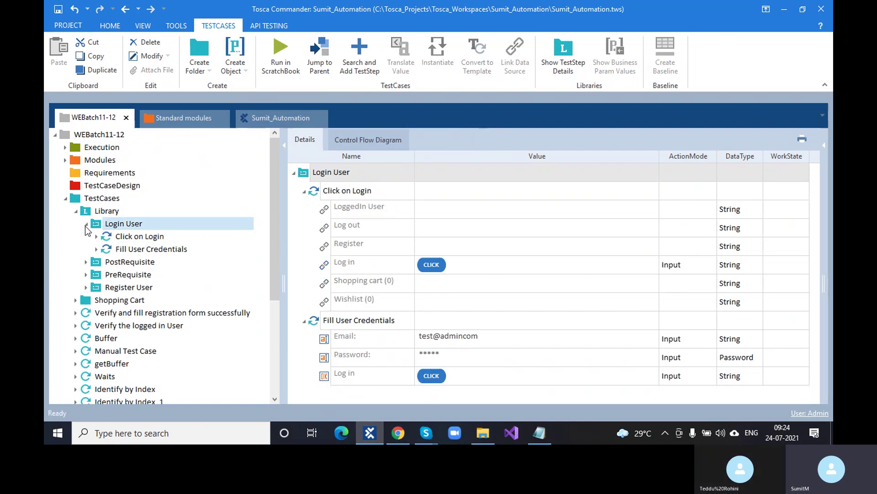
click(111, 224)
click(130, 237)
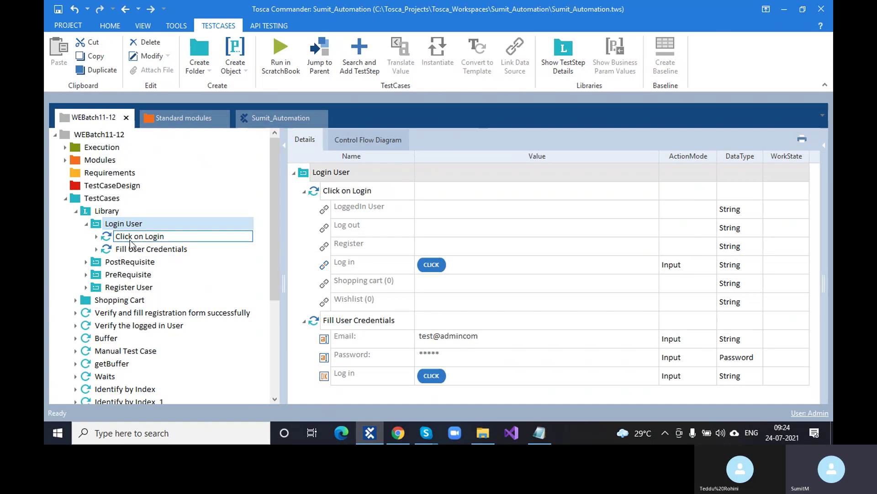
click(137, 249)
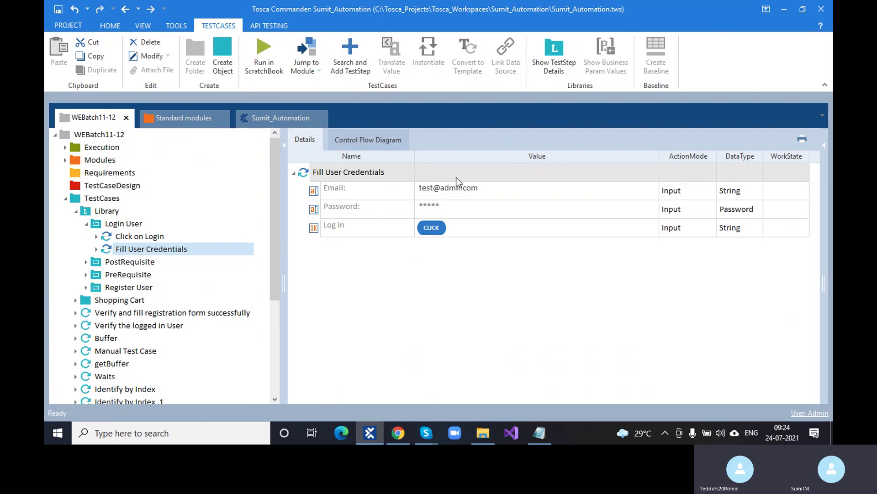
click(124, 224)
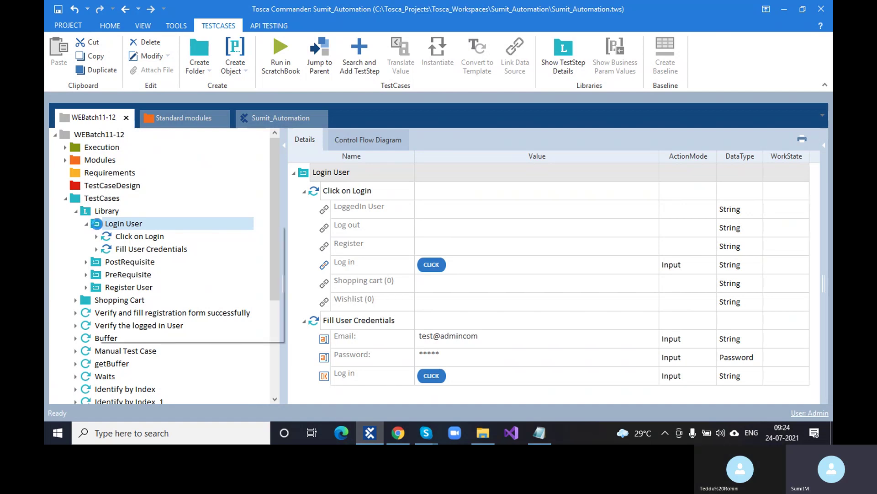
Step: Add a Business Parameters container to the Login User block
right_click(99, 229)
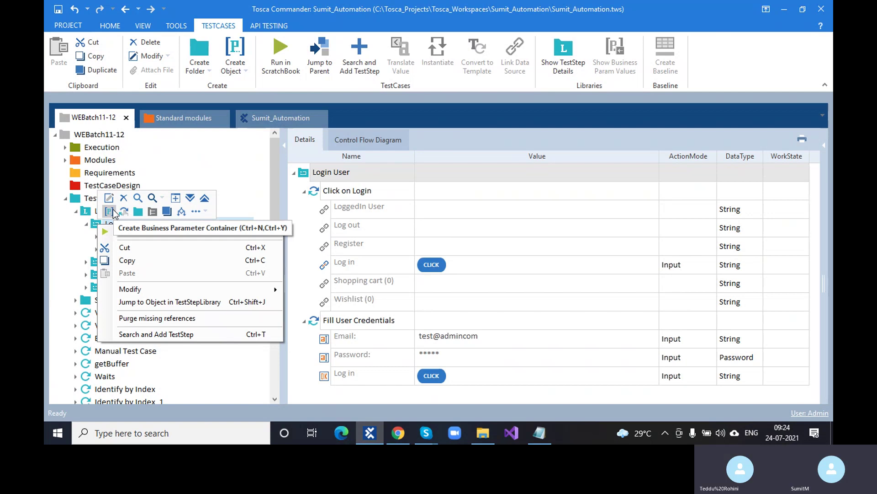
click(113, 211)
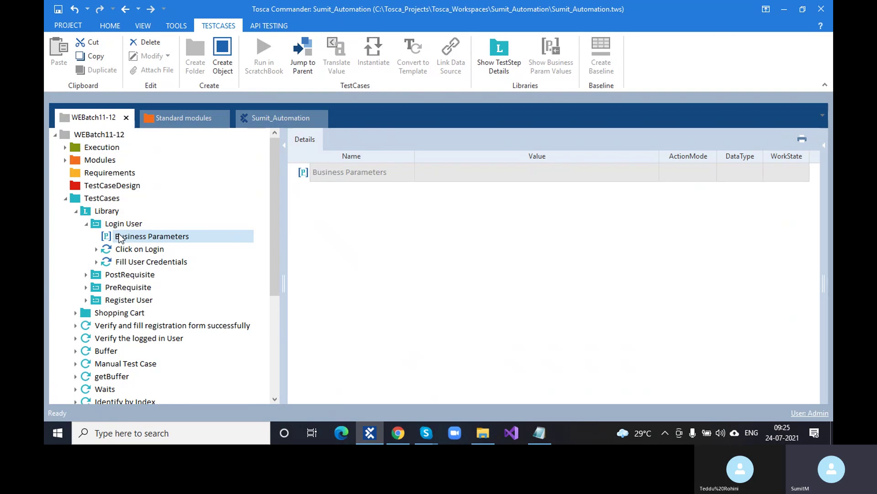
click(136, 262)
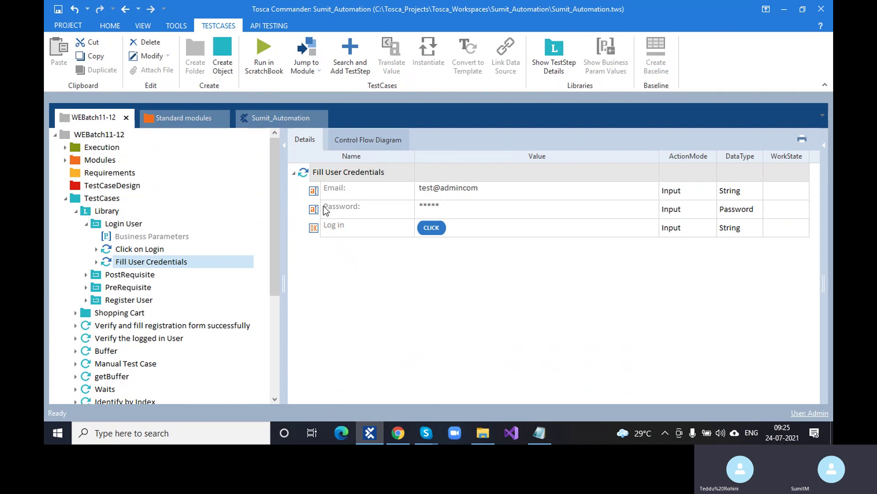
Step: Create a new parameter named Email inside Business Parameters
click(135, 238)
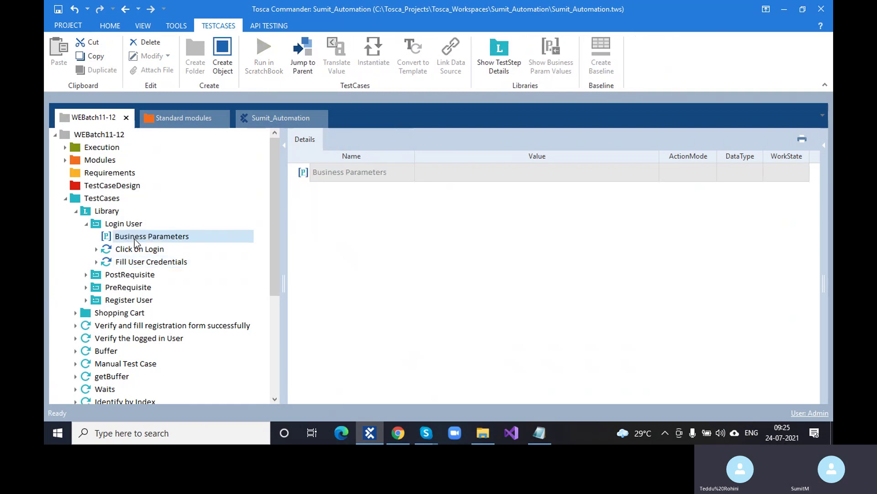
right_click(134, 239)
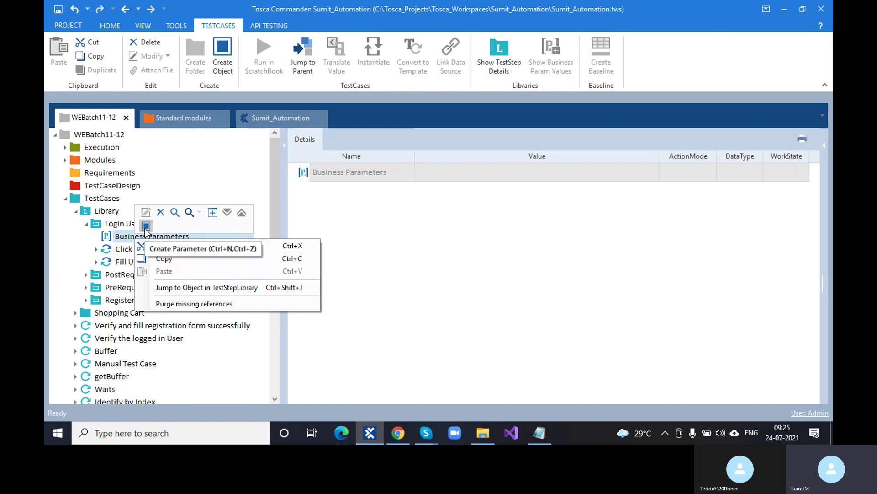
click(146, 227)
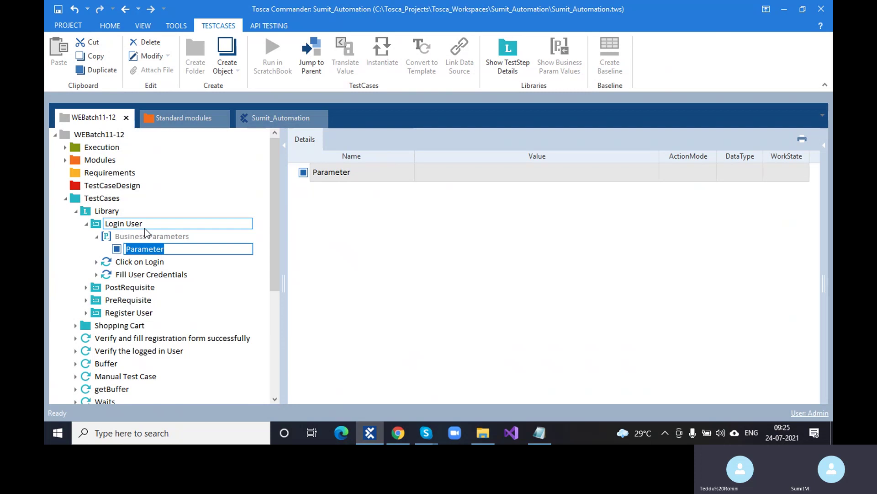
text(Email)
click(308, 276)
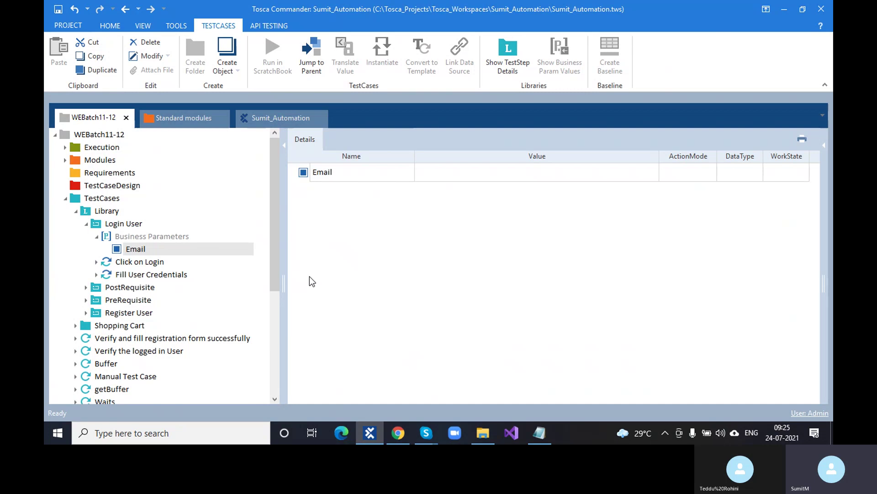
Step: Clear the hard-coded Email value in Fill User Credentials and reveal the Email parameter
click(172, 274)
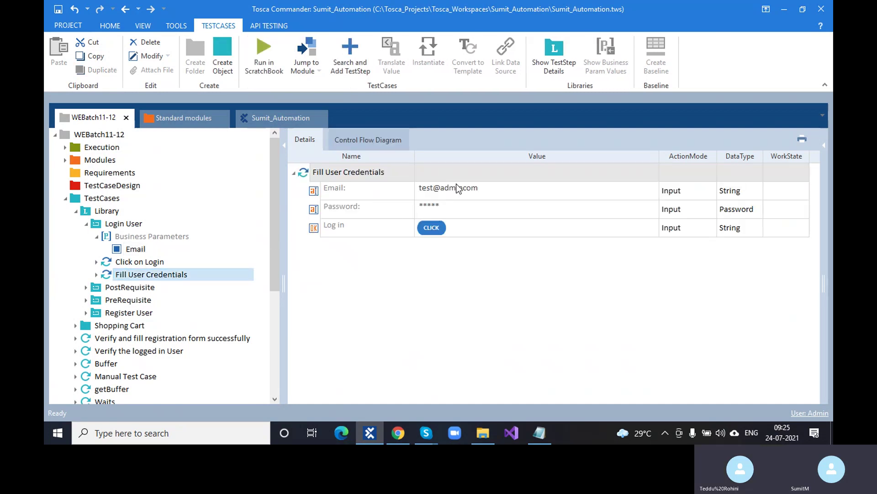
double_click(506, 191)
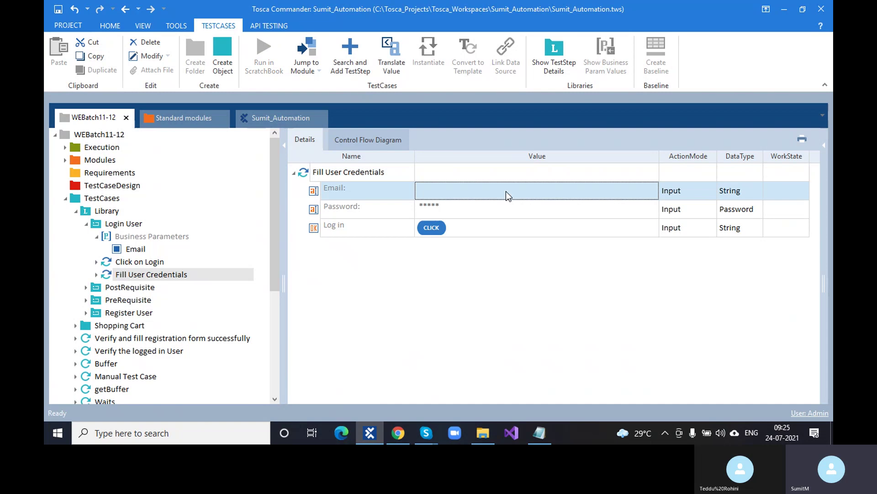
key(BackSpace)
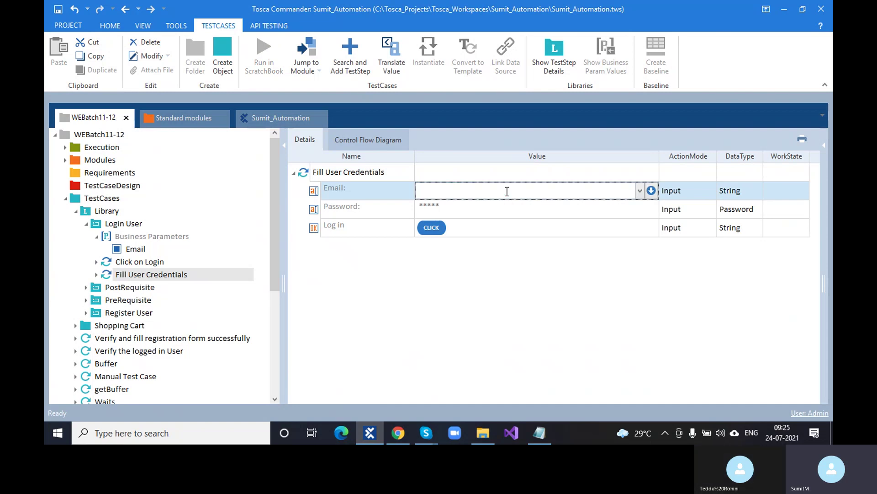
click(124, 225)
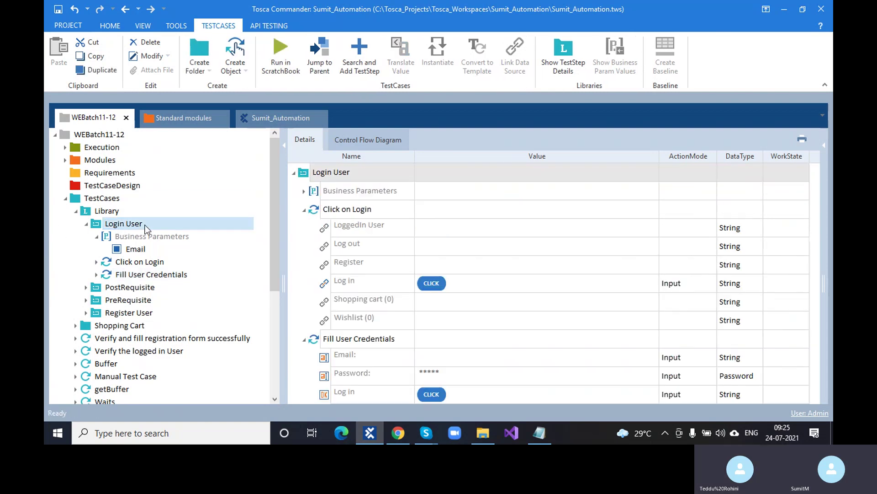
click(305, 210)
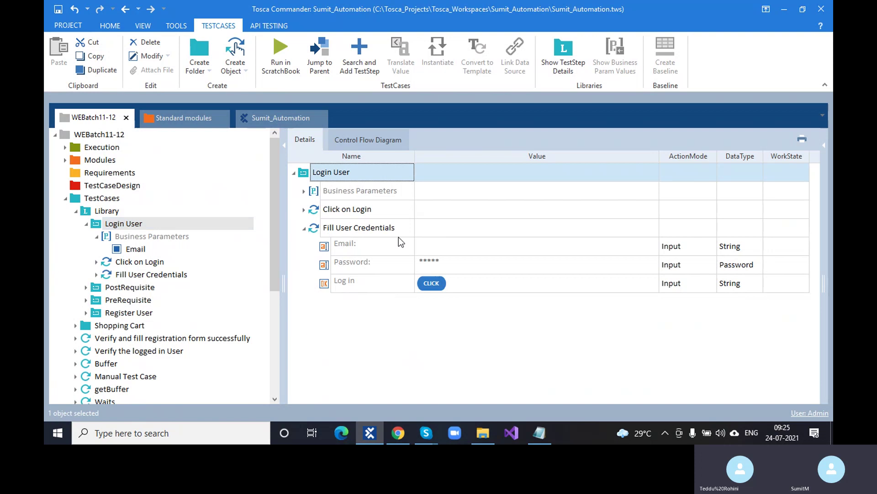
click(436, 246)
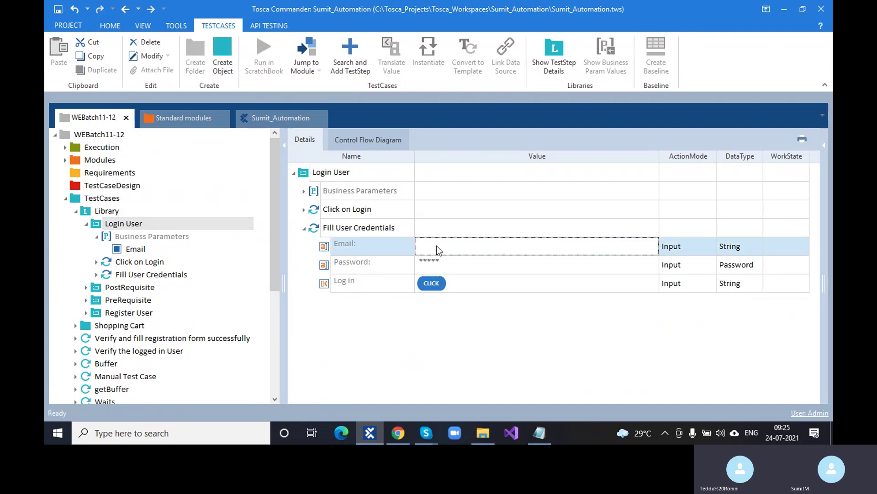
click(304, 191)
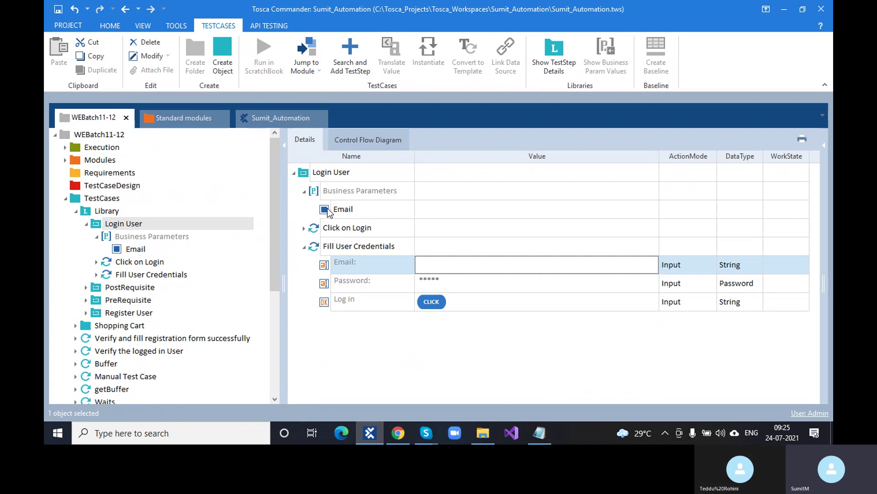
Step: Type the {PL[Email]} reference into the Email step's value
click(446, 267)
click(445, 266)
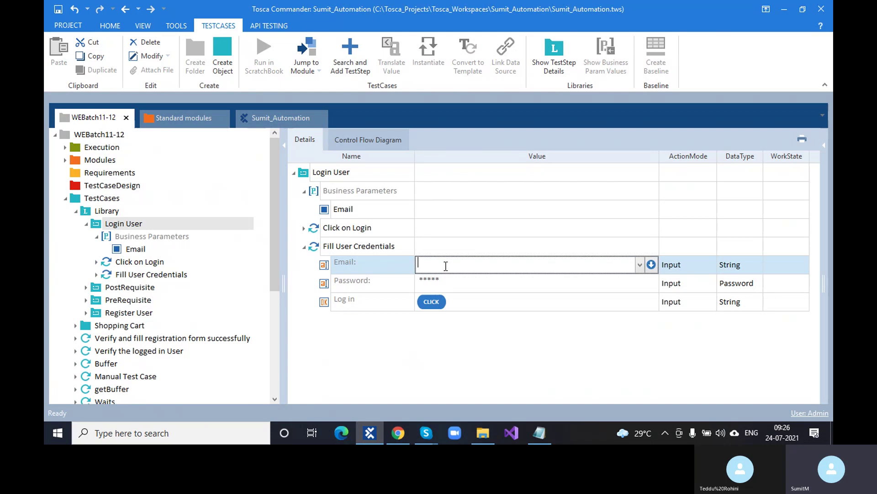
text({P)
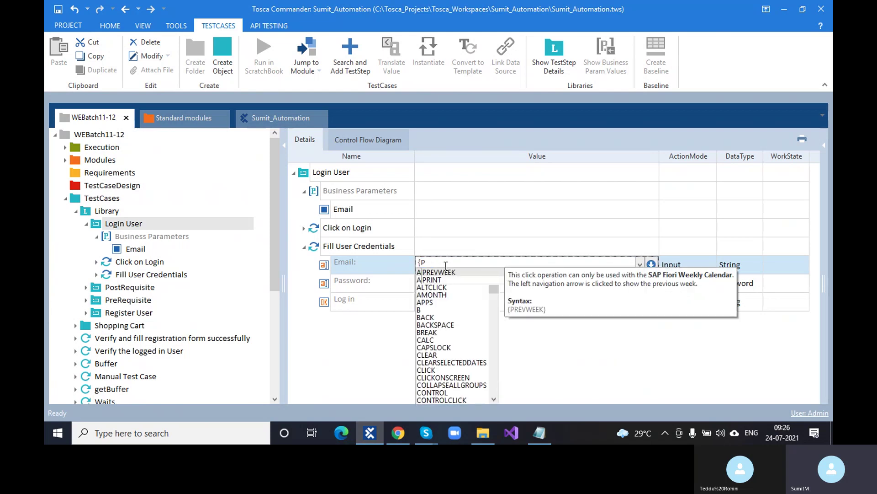
text(L[])
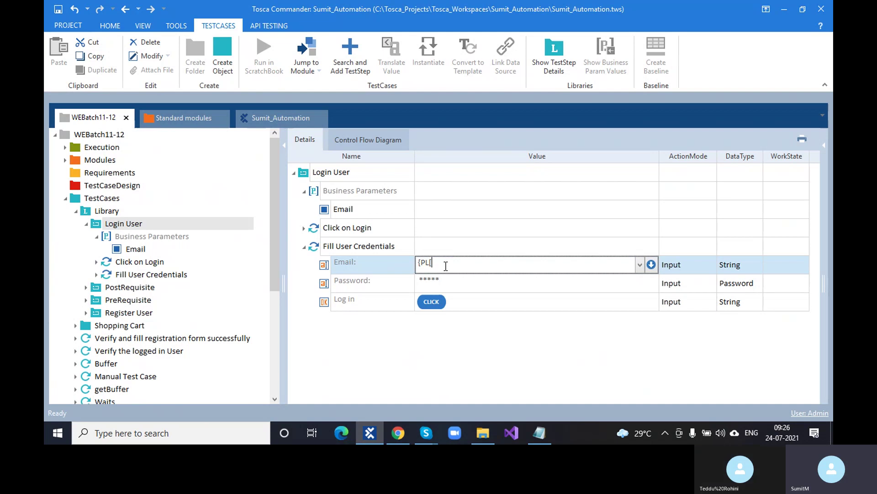
text(})
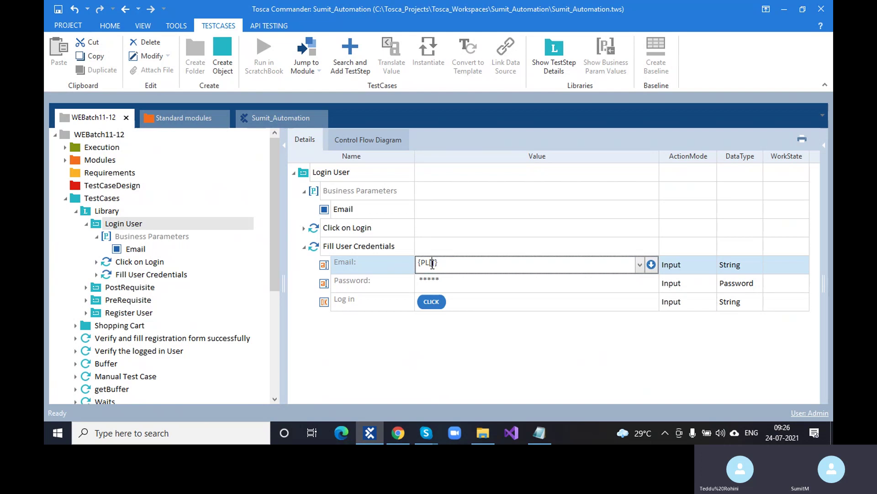
click(433, 264)
text(Email)
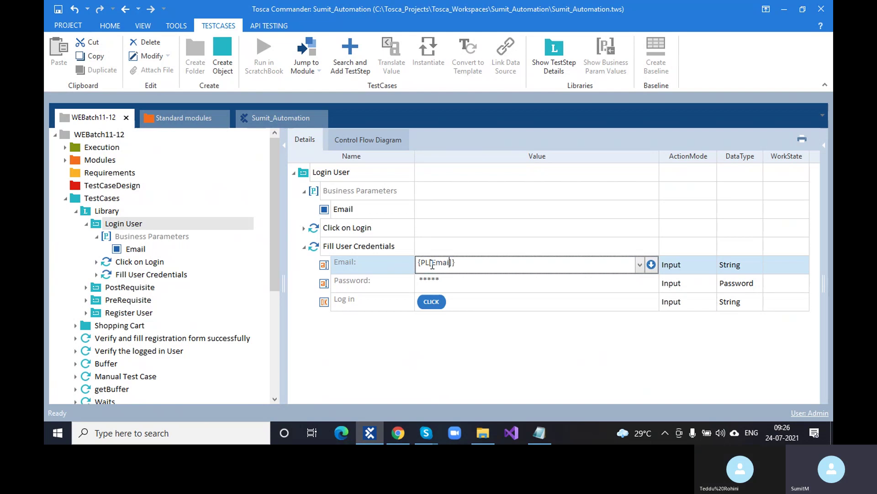
key(Return)
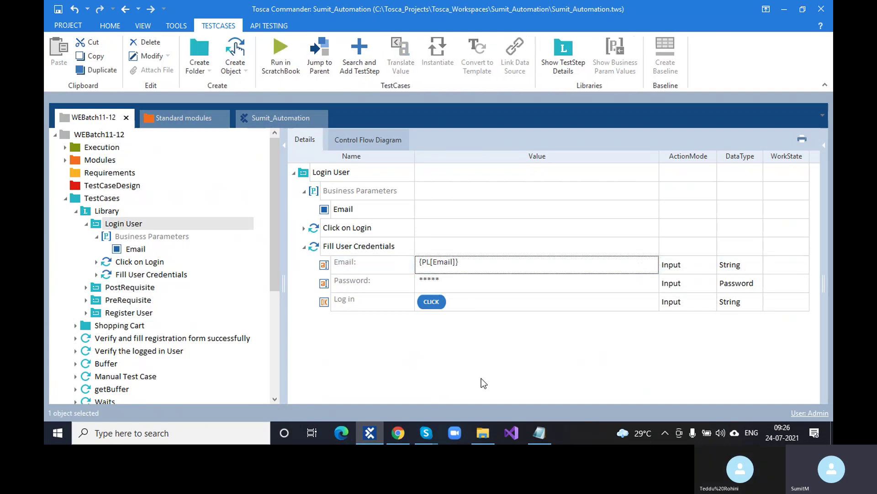
Step: Replace the typed reference by linking the Email parameter onto the Email value
click(477, 263)
drag(477, 263, 403, 259)
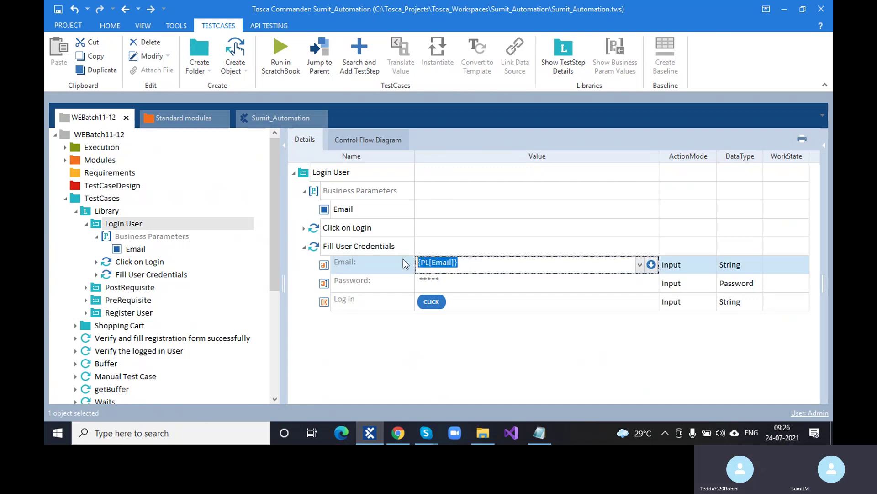
key(BackSpace)
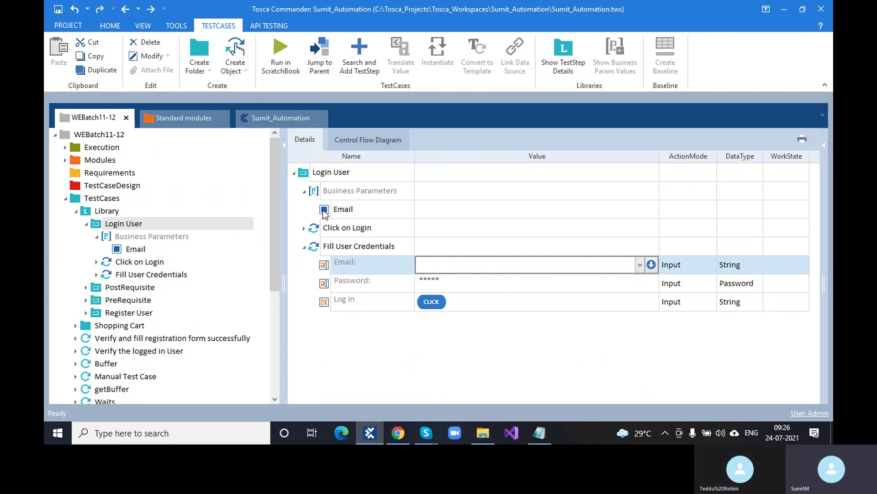
drag(323, 210, 454, 268)
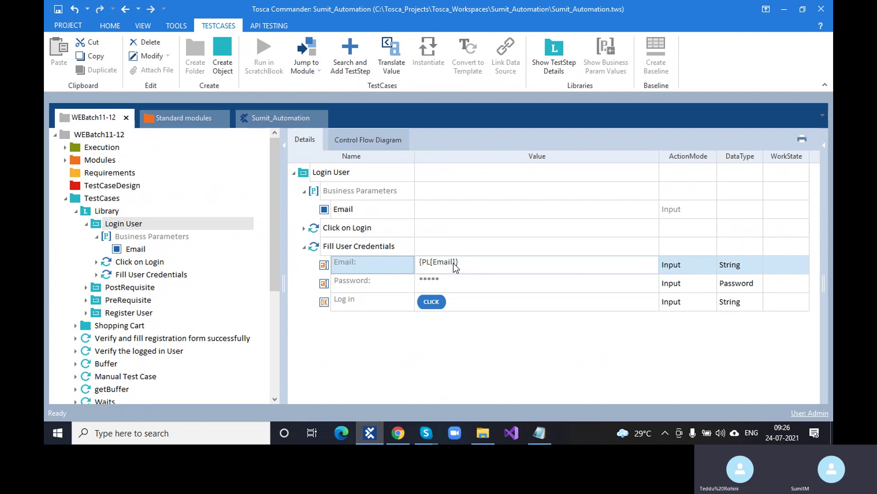
click(379, 344)
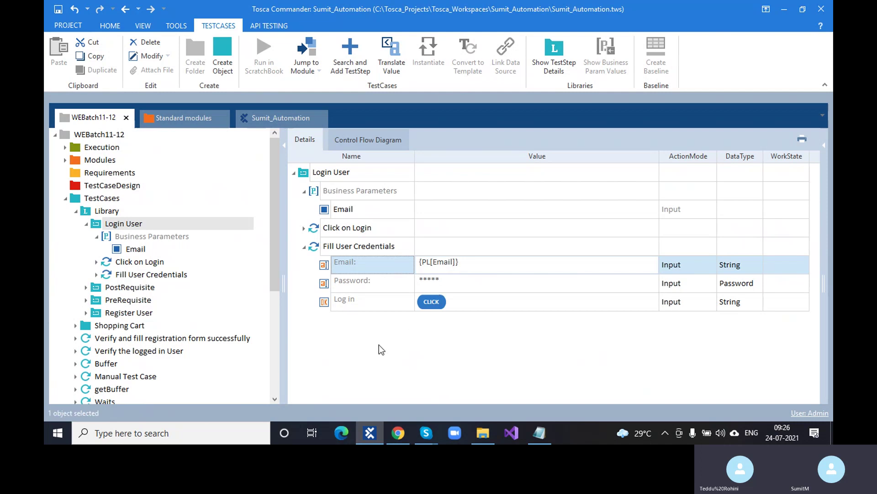
click(87, 225)
scroll(129, 320, down, 4)
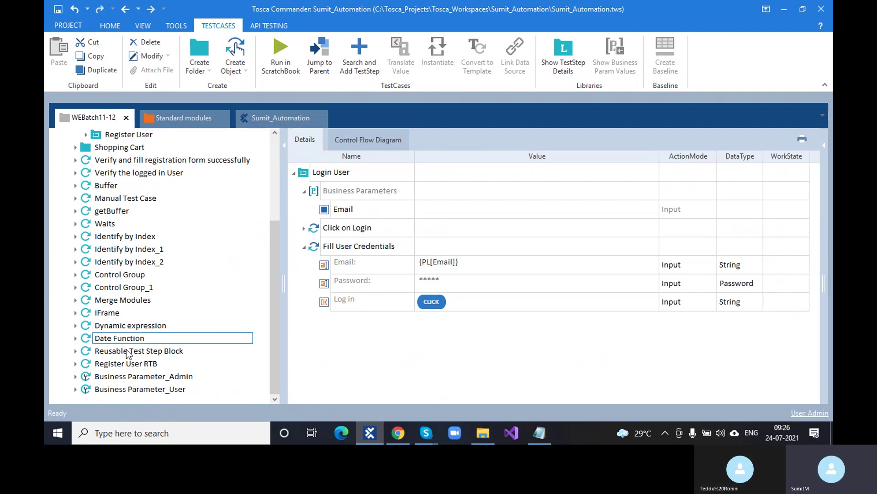
Step: Set Business Parameter_Admin's Email parameter value to an admin test e-mail
click(128, 378)
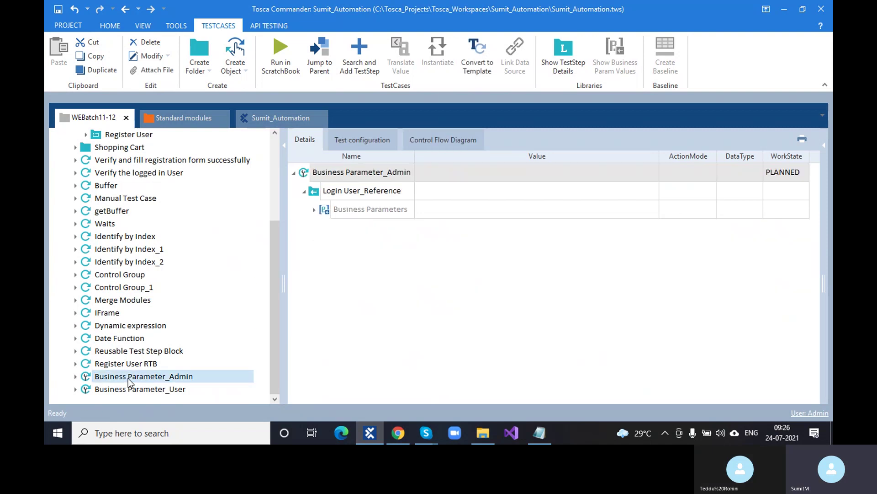
click(314, 210)
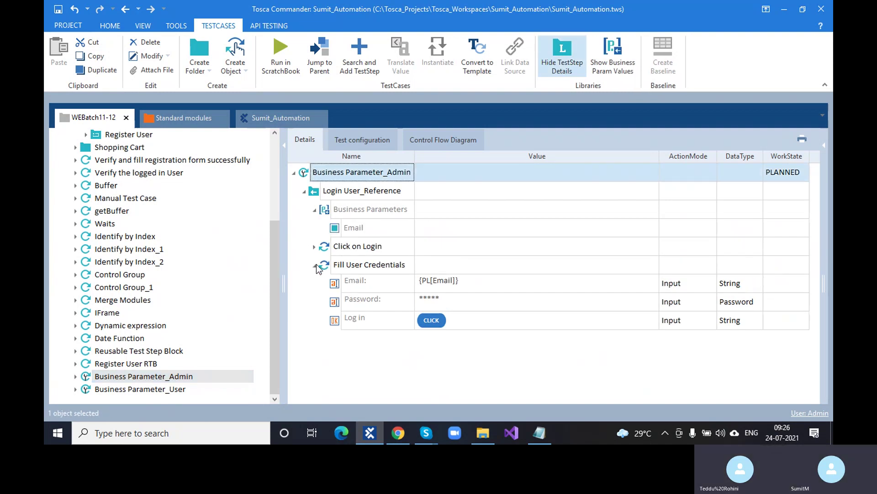
click(315, 265)
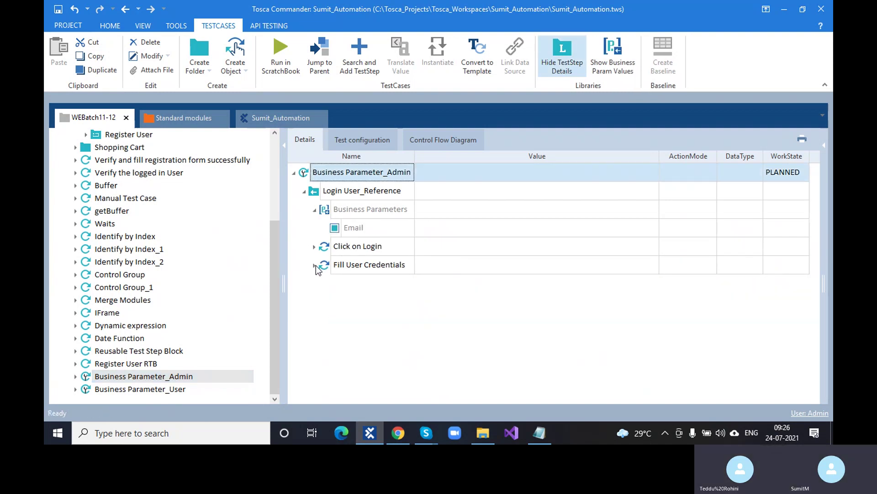
click(461, 227)
click(462, 227)
text(Test)
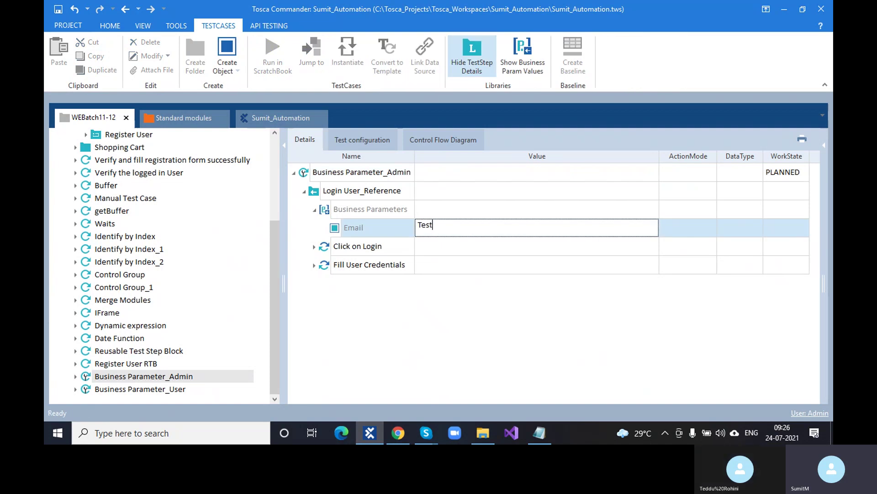
text(@admin)
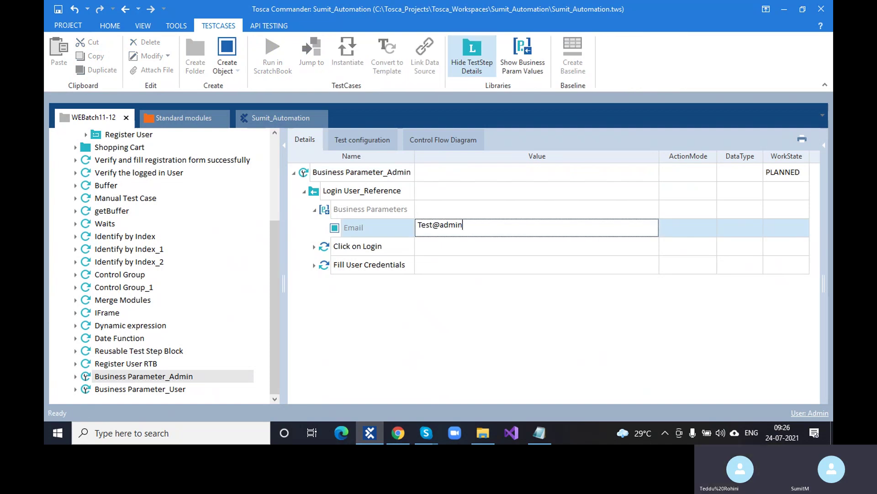
text(.com)
key(Return)
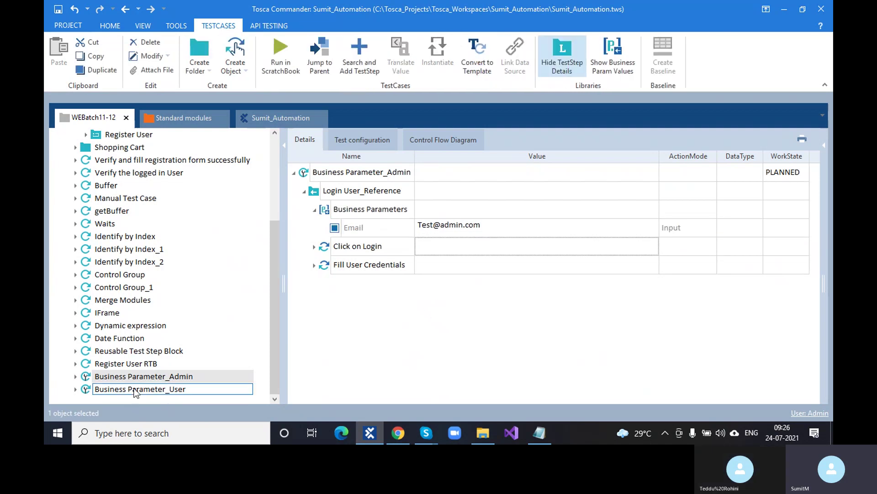
Step: Set Business Parameter_User's Email parameter value to a user test e-mail
click(135, 393)
click(432, 228)
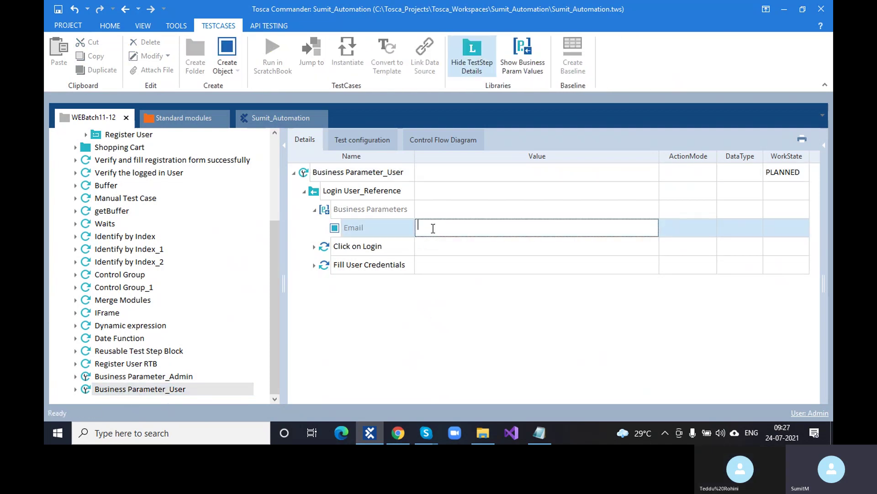
text(Test)
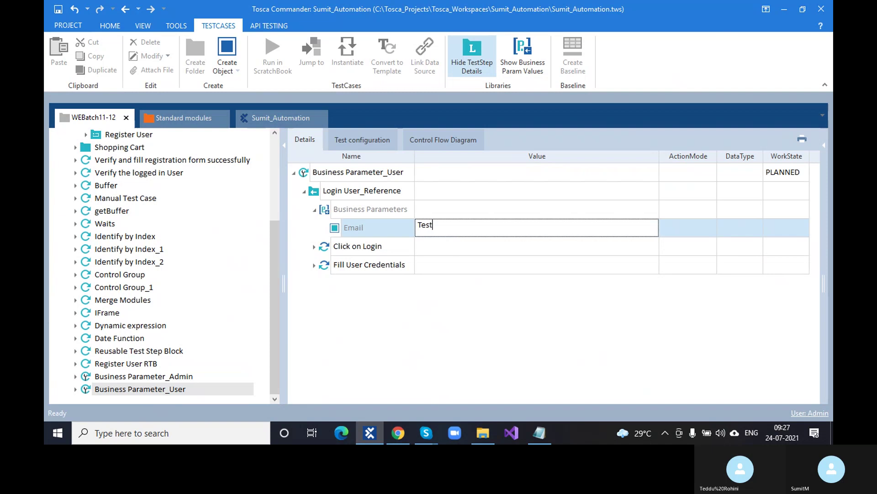
text(@user.com)
key(Return)
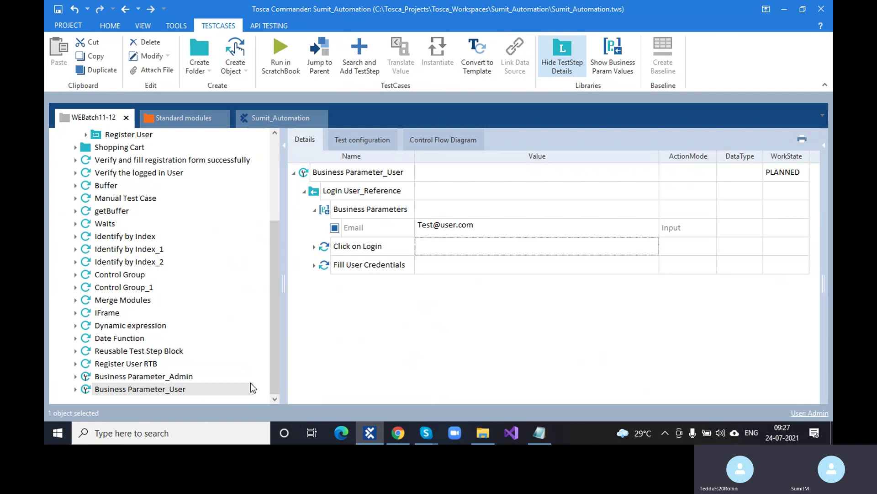
click(190, 386)
Step: Paste the registered shop account's e-mail into Business Parameter_Admin's Email value
click(189, 380)
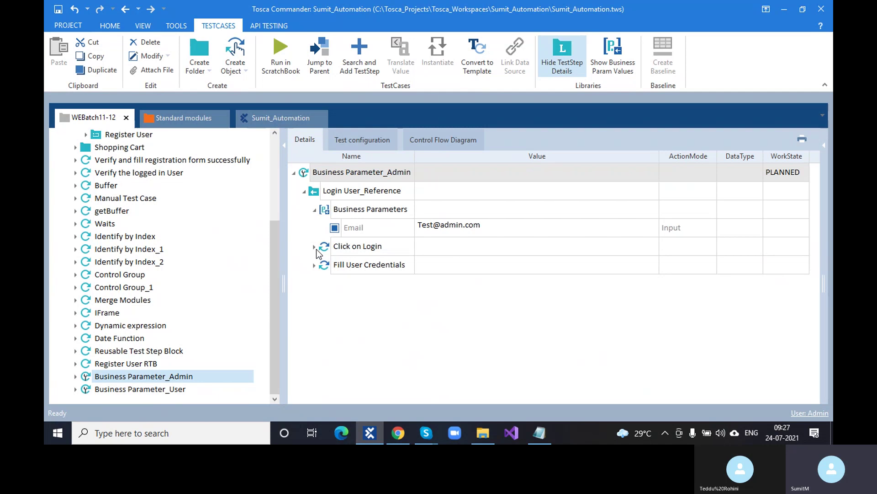
click(192, 389)
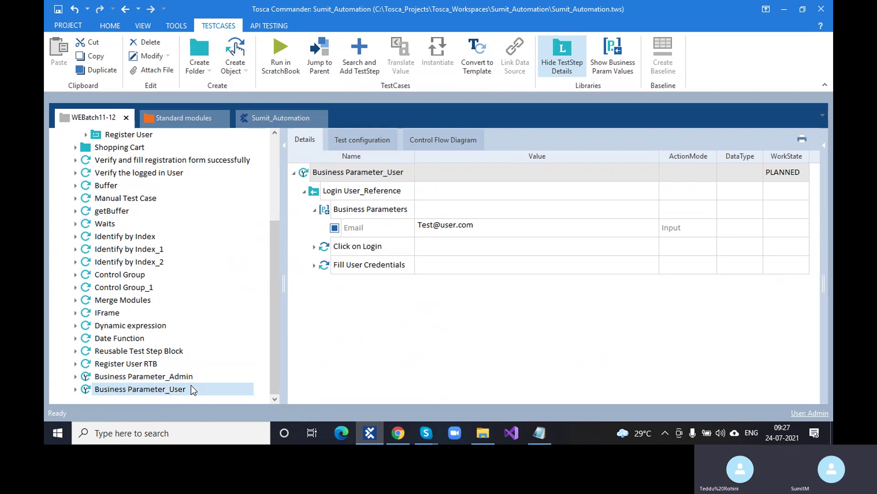
click(398, 434)
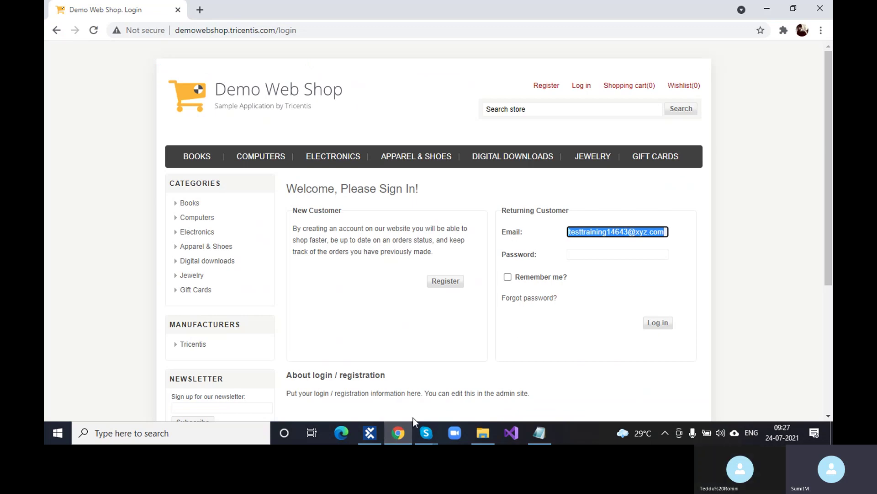
mouse_move(374, 435)
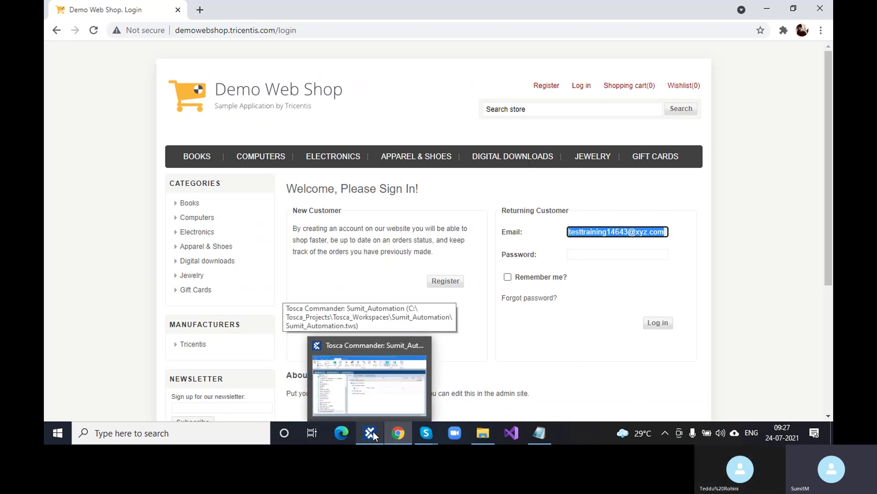
click(367, 384)
click(199, 376)
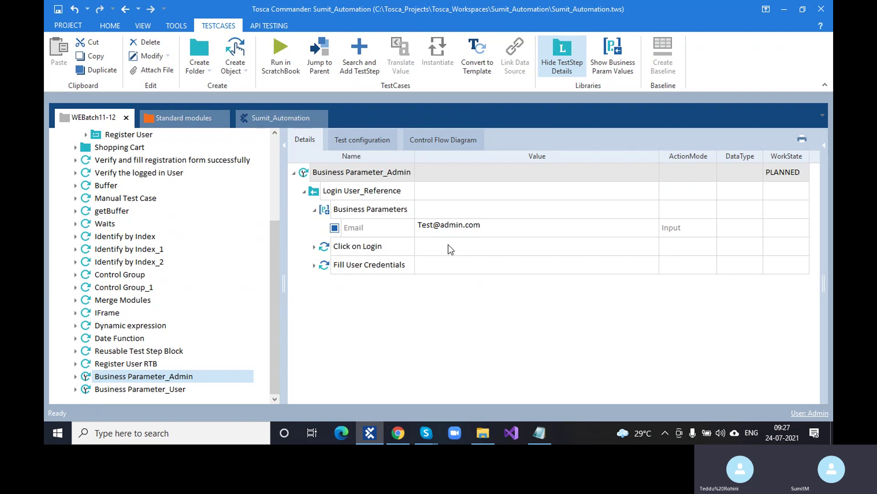
click(492, 222)
click(483, 223)
key(ctrl+v)
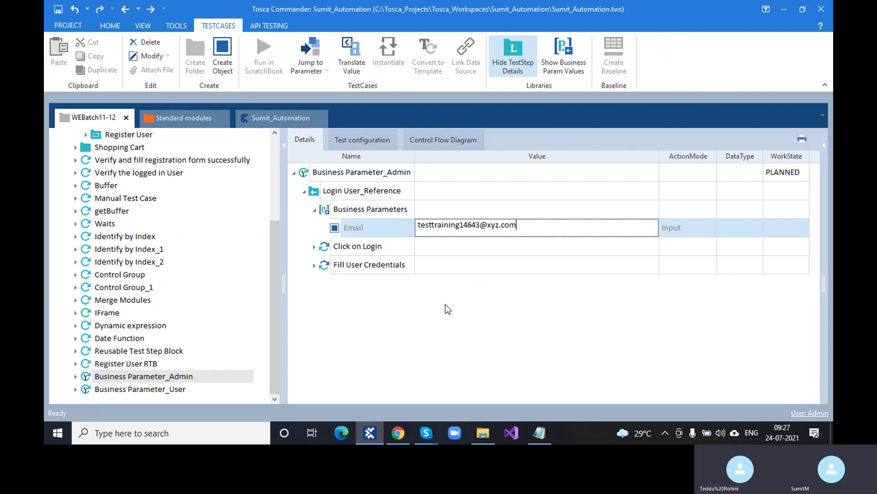
click(445, 304)
Step: Fill the shop login field with another saved account's e-mail and select it
click(397, 433)
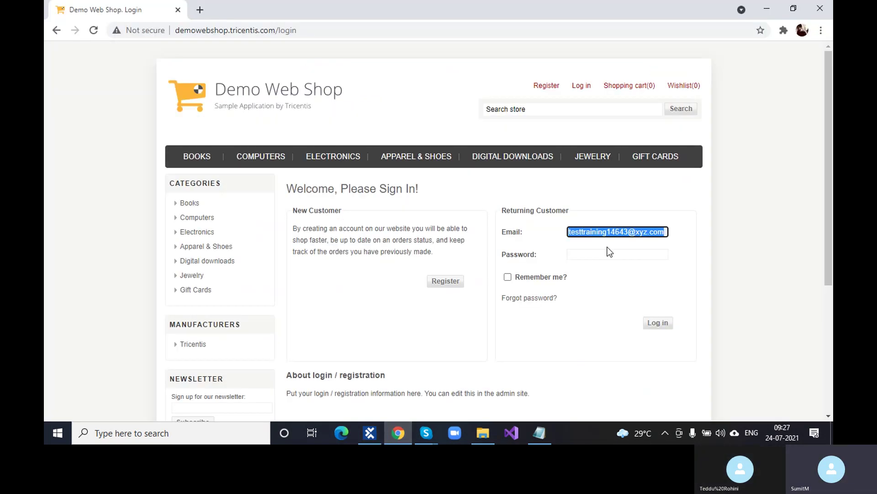
key(BackSpace)
click(632, 234)
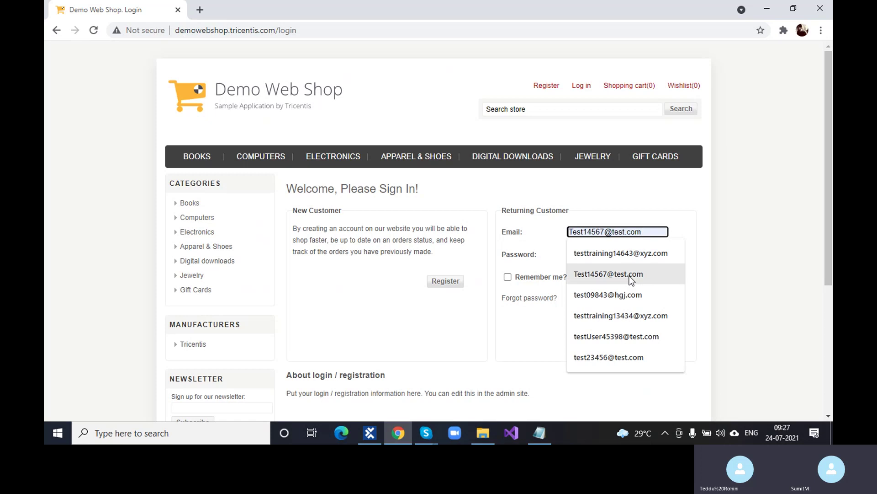
click(630, 275)
triple_click(640, 234)
key(ctrl+c)
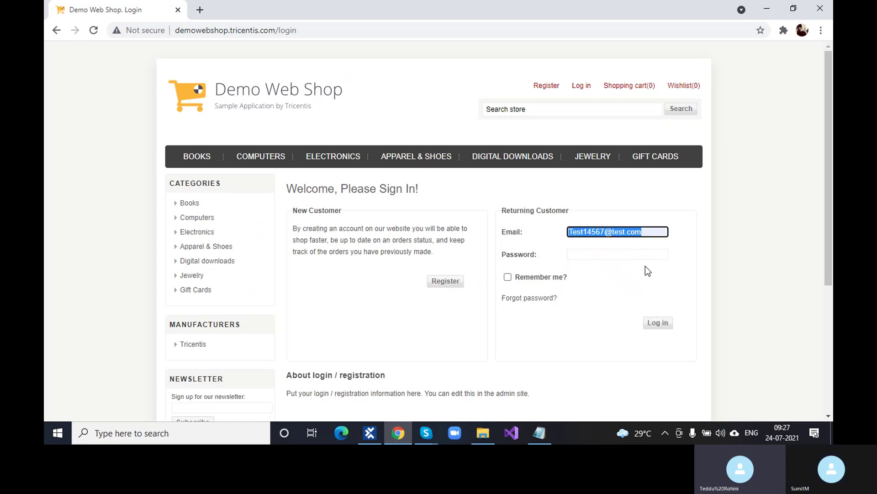
click(569, 390)
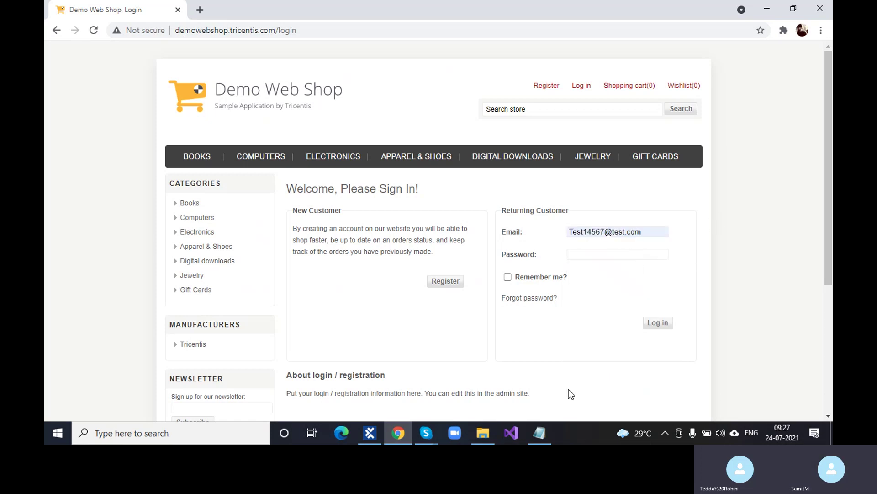
Step: Replace Business Parameter_User's Email value with the second account's e-mail
click(371, 433)
click(215, 389)
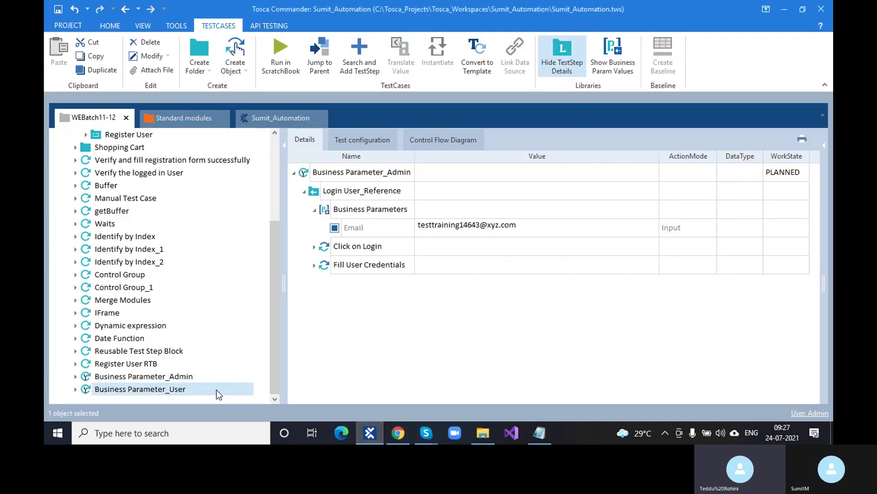
click(483, 224)
click(483, 224)
key(BackSpace)
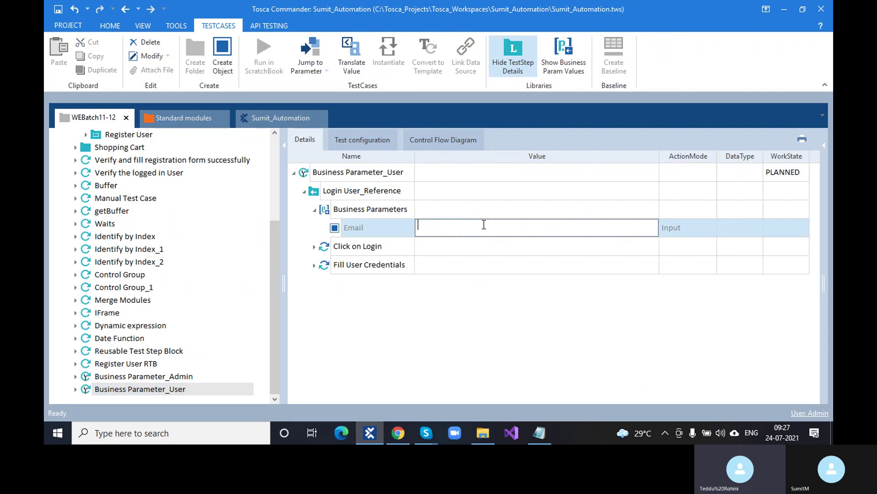
key(ctrl+v)
click(172, 382)
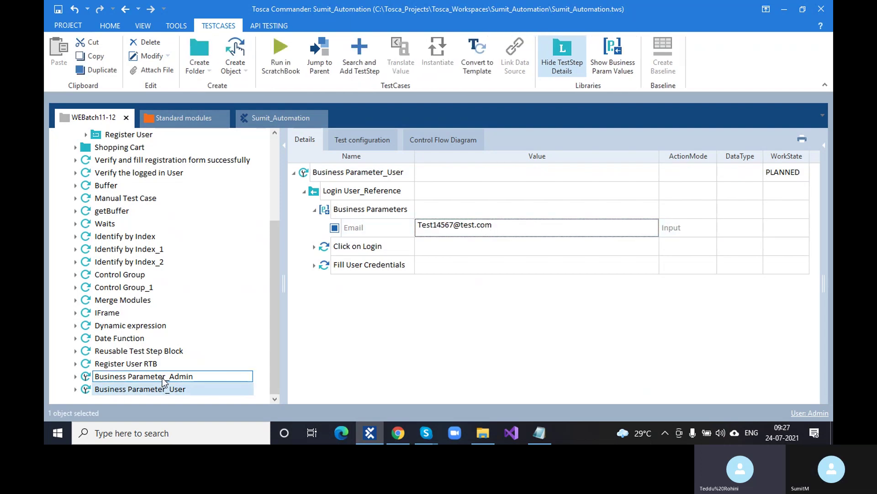
Step: Select Business Parameter_Admin and return the shop browser to its home page
click(166, 377)
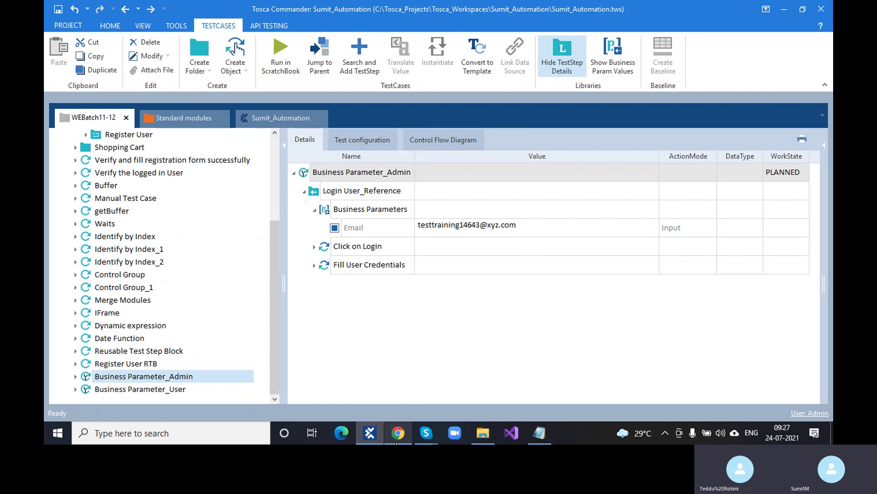
click(398, 432)
click(267, 89)
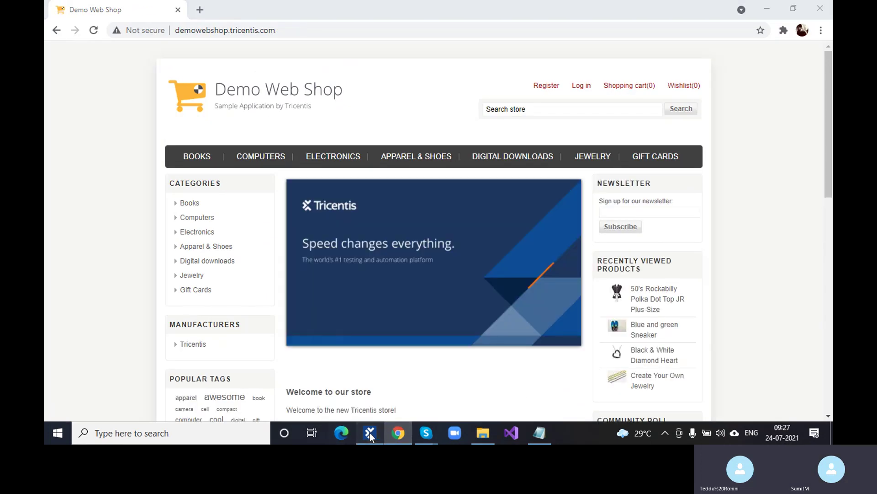
click(369, 433)
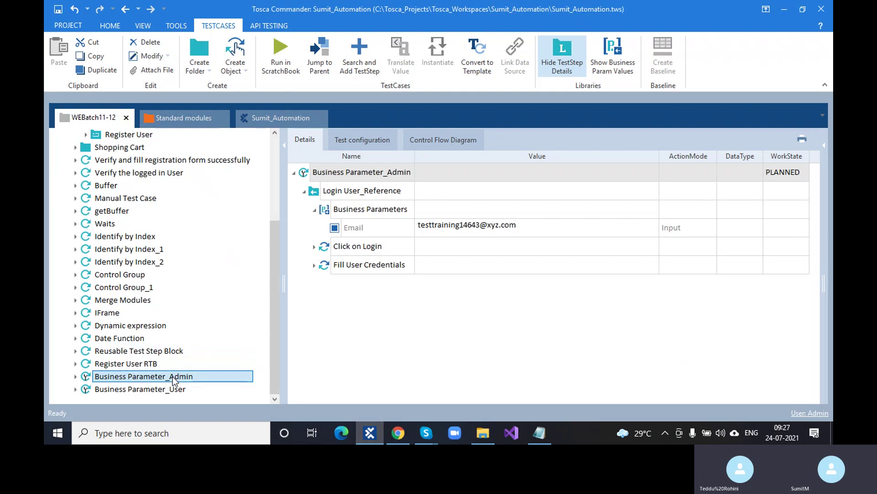
Step: Run Business Parameter_Admin with F6, logging into the shop with the account e-mail and password
key(F6)
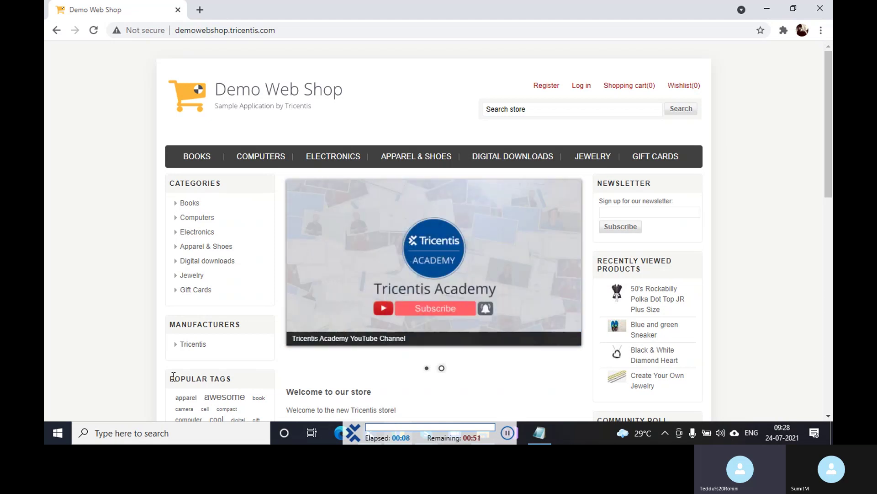
click(579, 89)
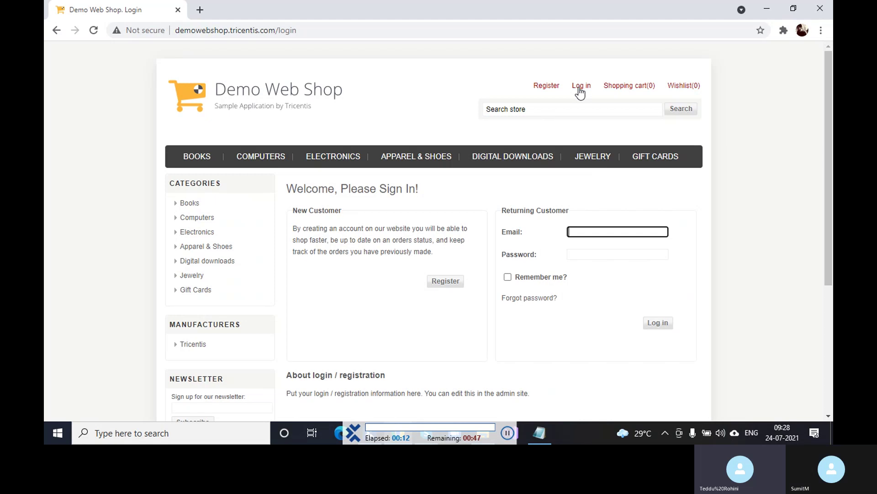
key(Tab)
text(••••••)
scroll(580, 93, down, 2)
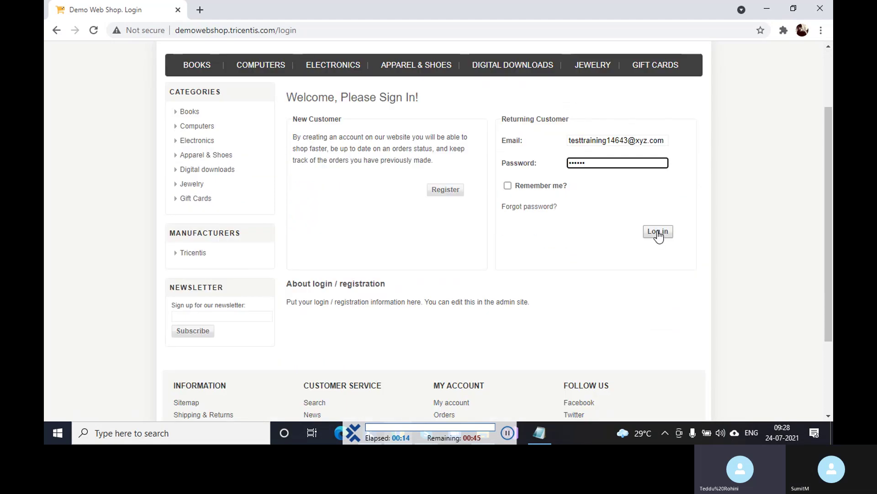
click(658, 231)
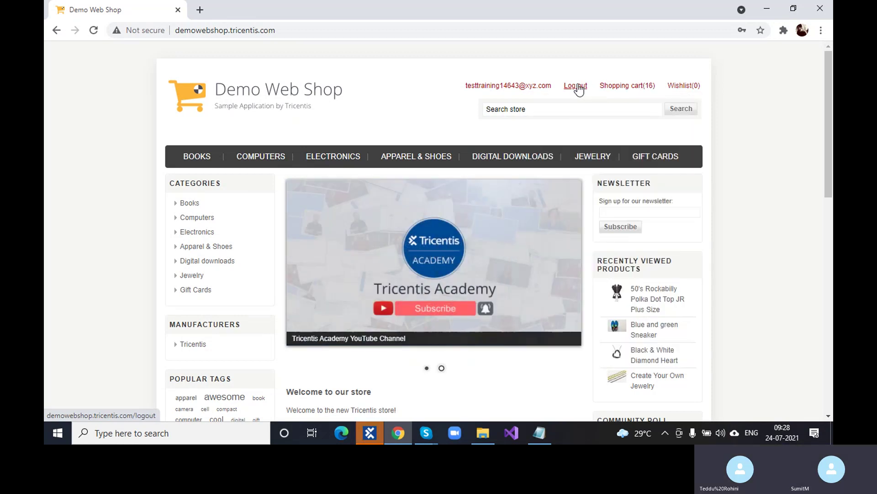
Step: Log out of the Demo Web Shop and close the ScratchBook window
mouse_move(634, 92)
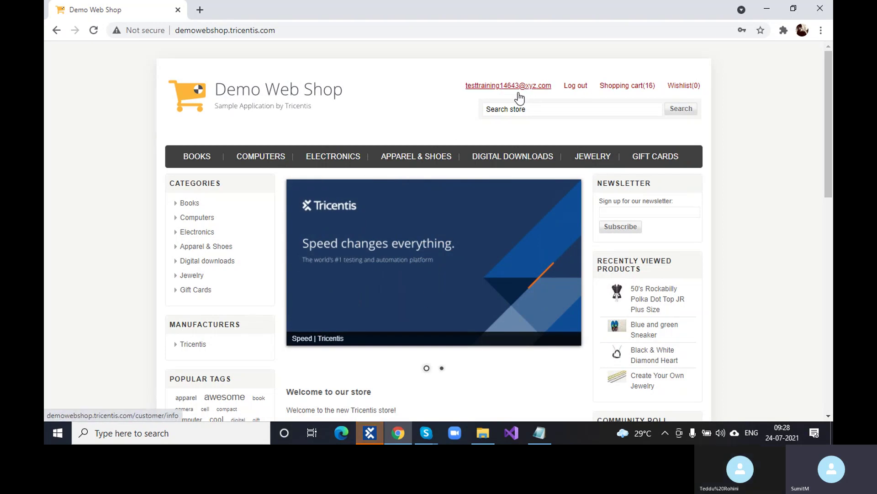
click(567, 87)
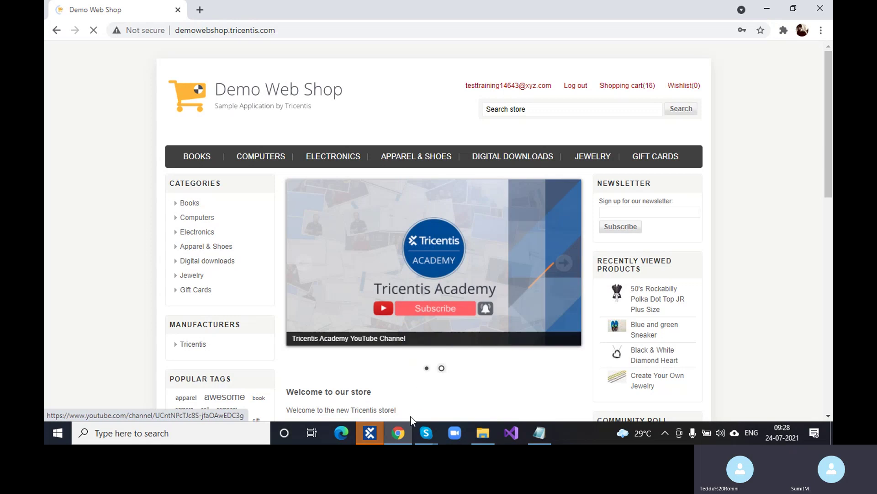
click(380, 432)
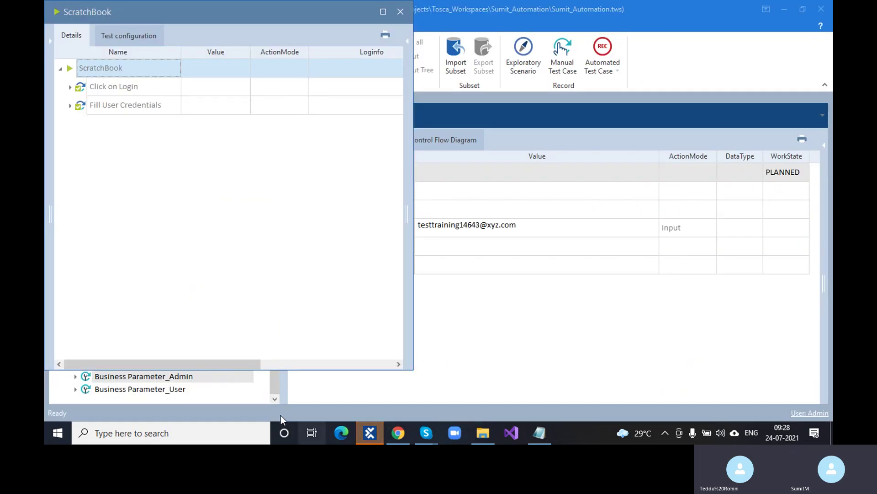
click(401, 12)
click(176, 389)
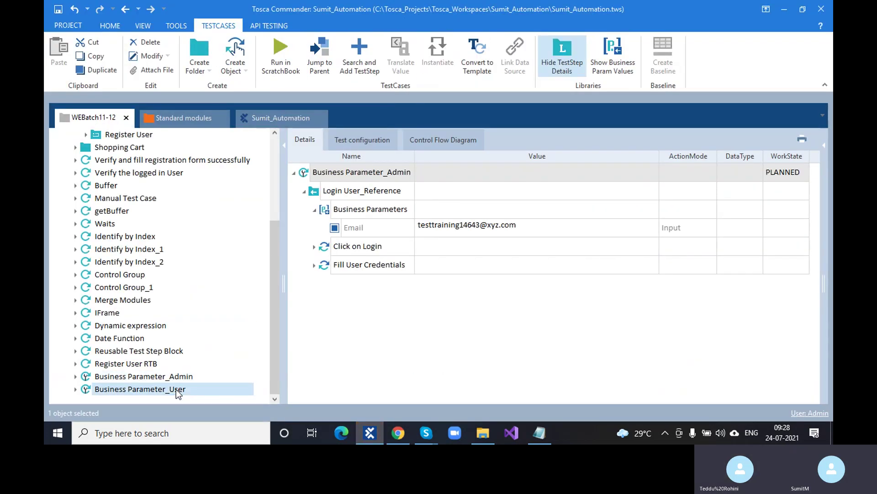
Step: Run the User test case with F6 and sign in to Demo Web Shop with the test account's e-mail and password
key(F6)
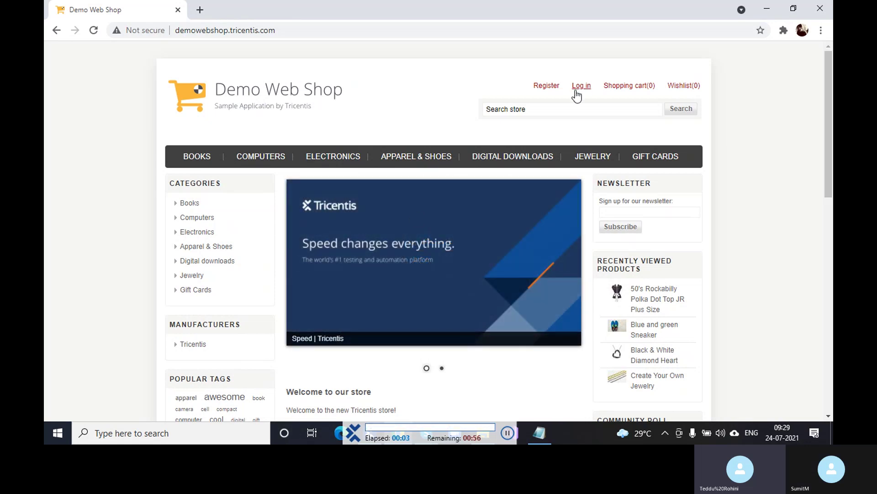
click(580, 89)
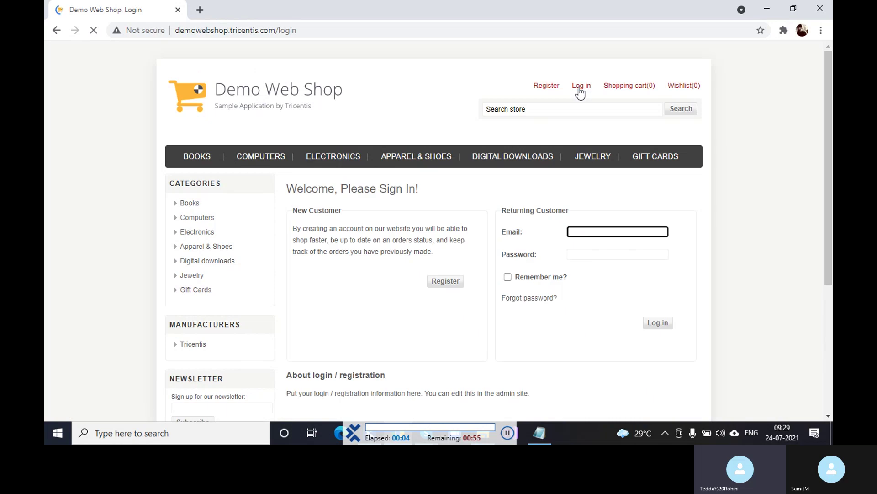
text(Test14567@test.com)
key(Tab)
text(123456)
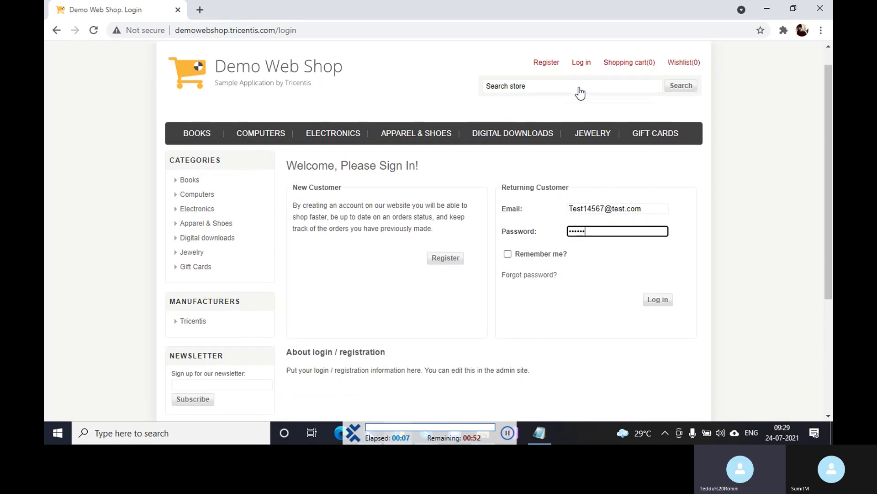
scroll(654, 223, down, 2)
click(658, 233)
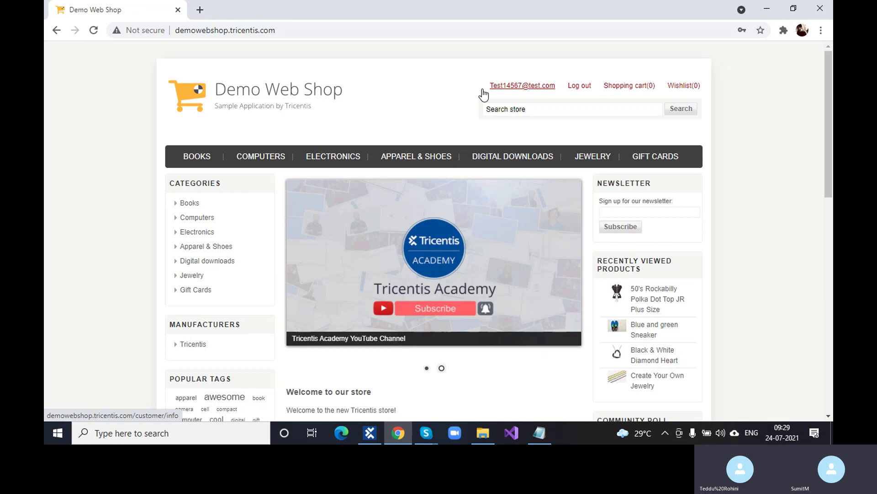
Step: Select the logged-in account's e-mail, log out of Demo Web Shop, and return to Tosca Commander
drag(489, 85, 555, 86)
click(558, 87)
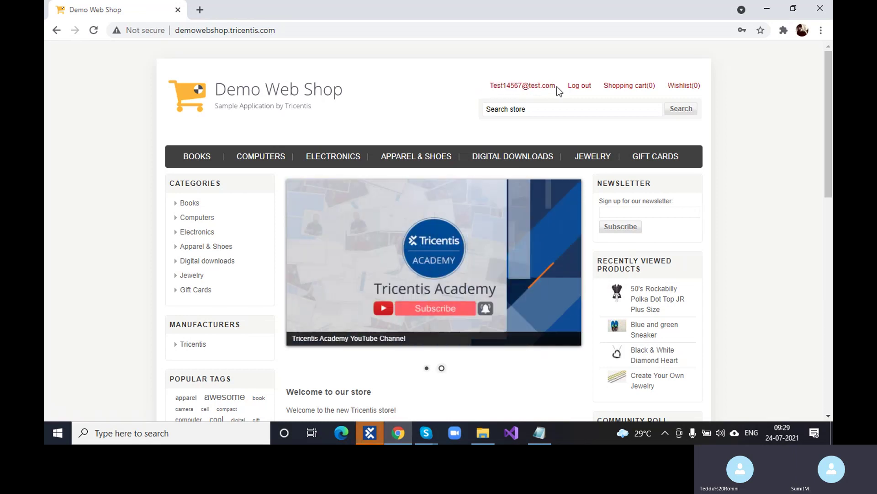
triple_click(554, 86)
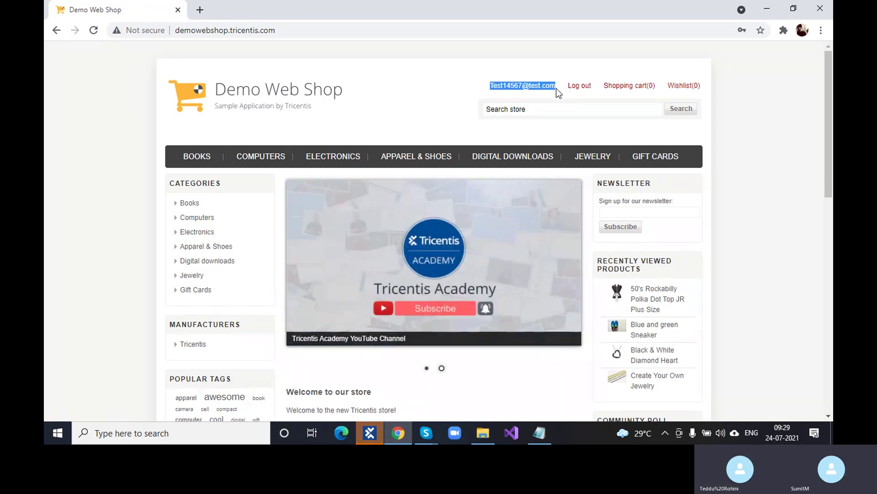
click(581, 89)
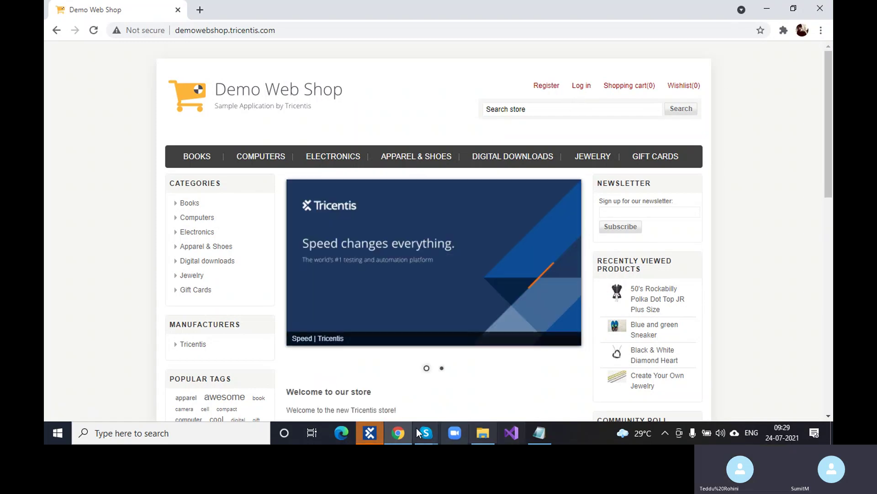
click(377, 429)
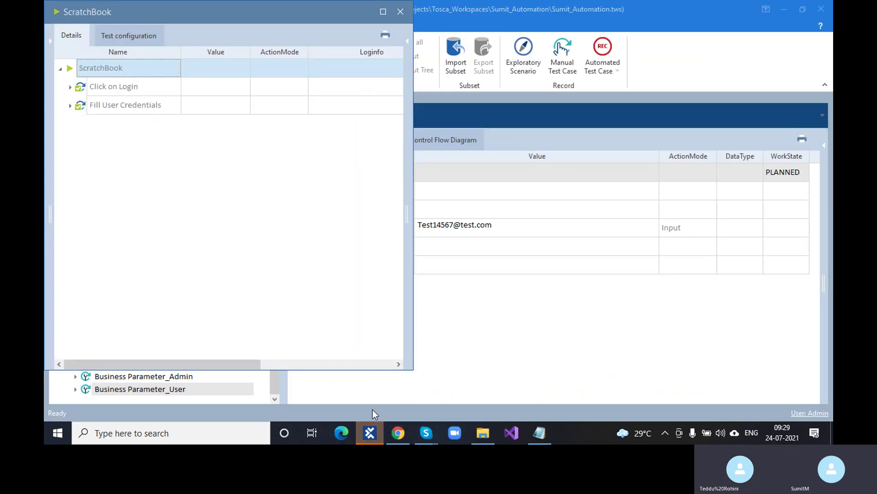
Step: Close the ScratchBook run results and select the Login User library block
click(401, 13)
scroll(97, 236, up, 4)
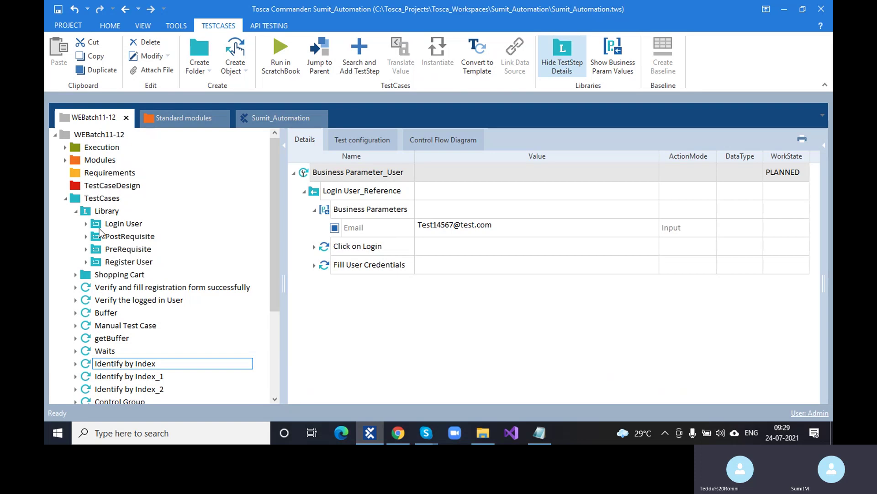
click(100, 227)
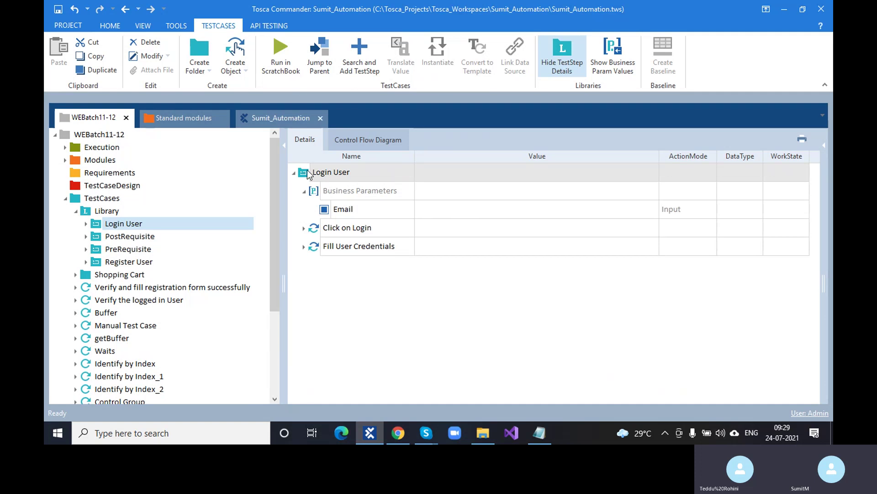
Step: Inspect Login User's Fill User Credentials steps, then open the Business Parameter_Admin test case
click(303, 228)
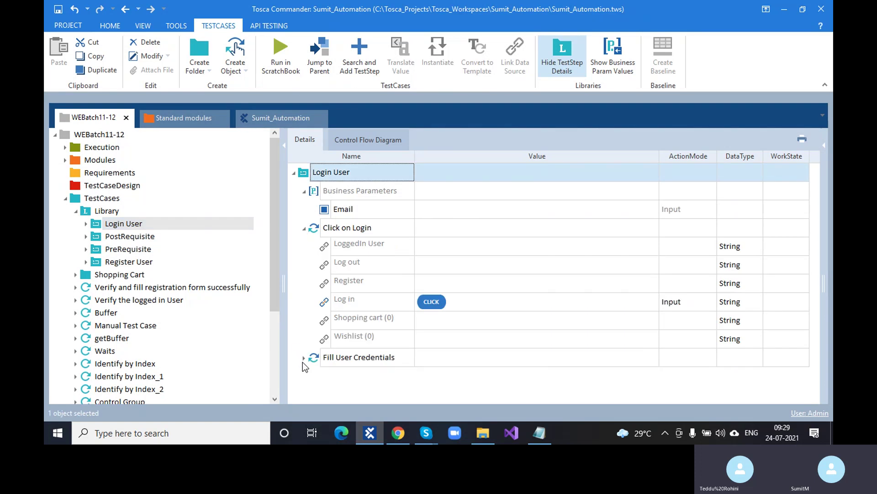
click(304, 359)
click(305, 228)
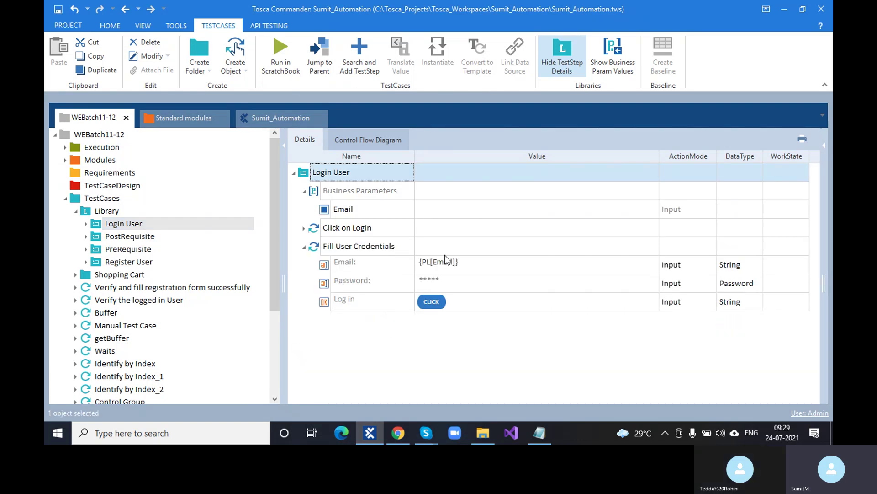
scroll(201, 327, down, 4)
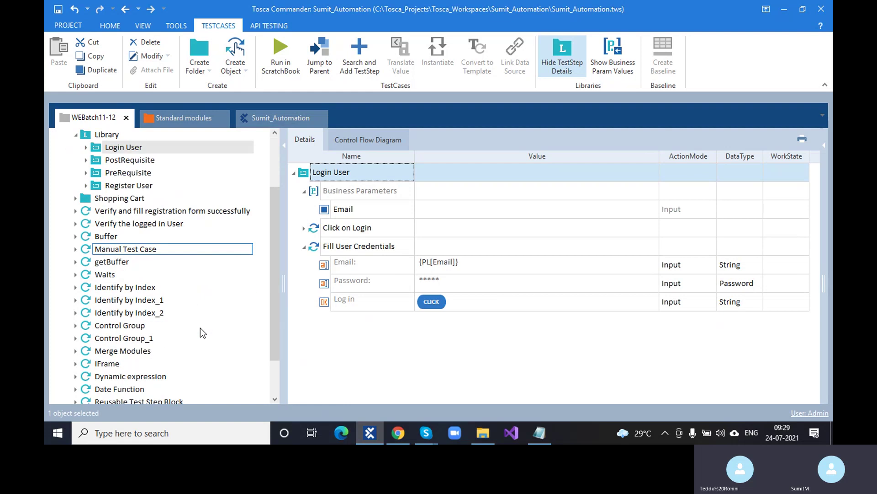
click(199, 376)
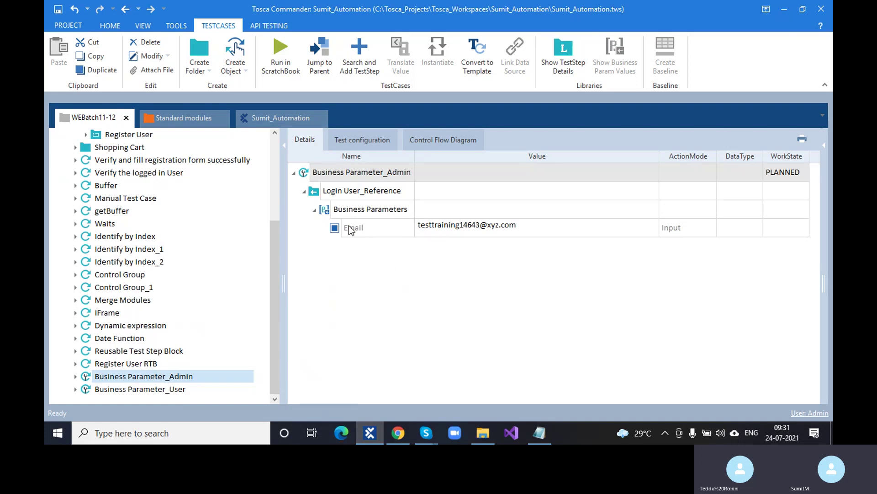
Step: Collapse Business Parameters and Login User_Reference, then briefly view and minimize the class notes
click(314, 209)
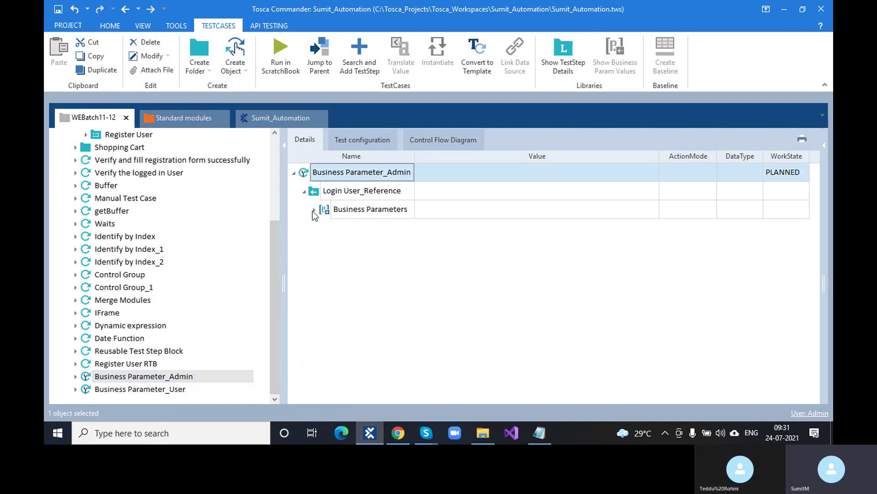
click(304, 191)
click(540, 433)
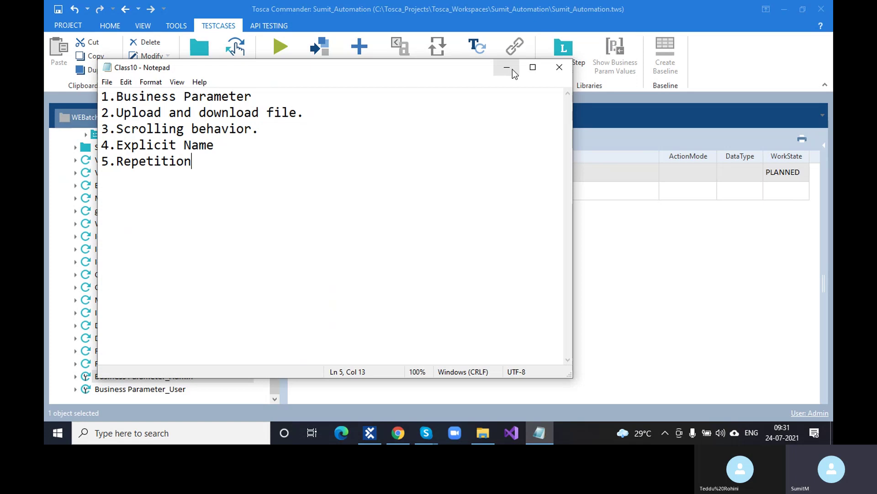
click(506, 67)
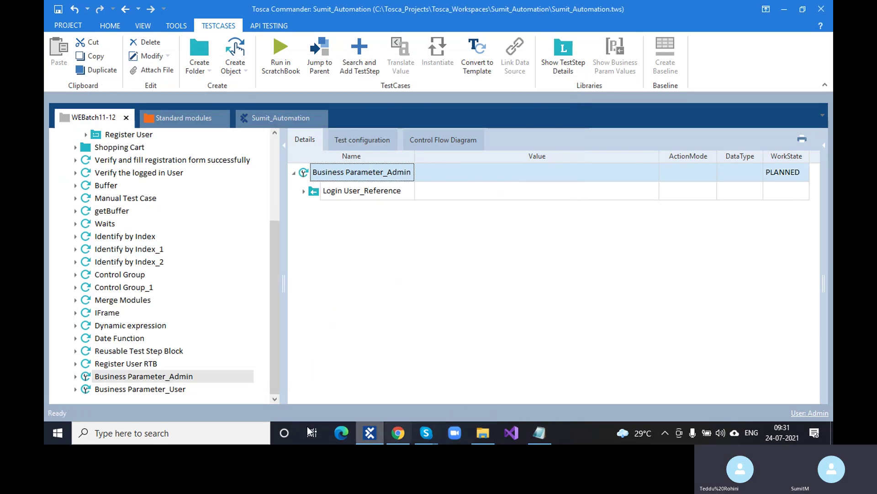
Step: Open a new Chrome tab and load demoqa.com
click(404, 440)
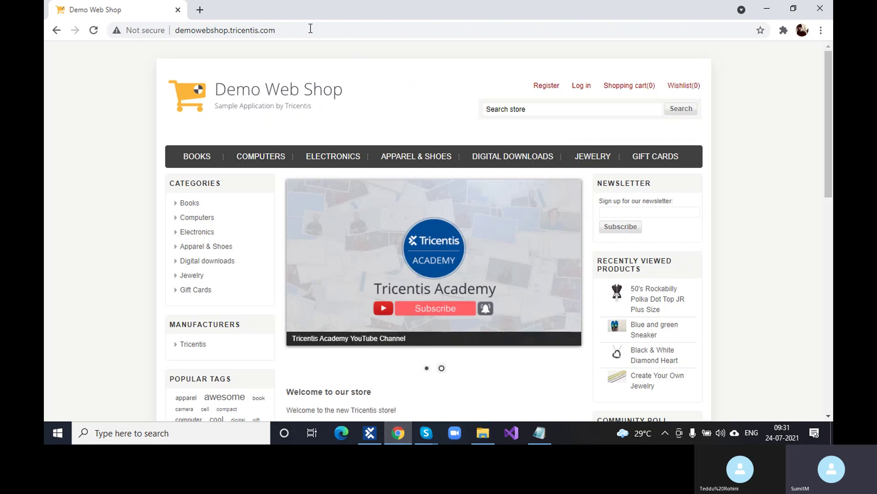
click(206, 13)
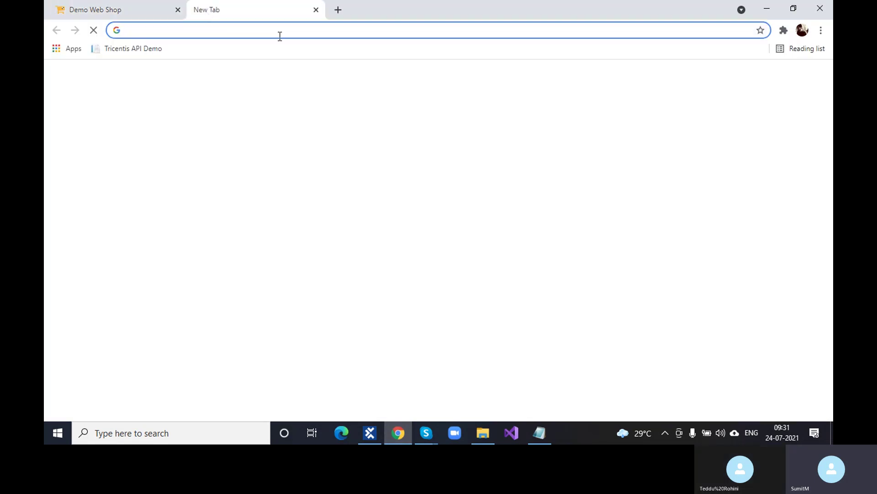
click(301, 34)
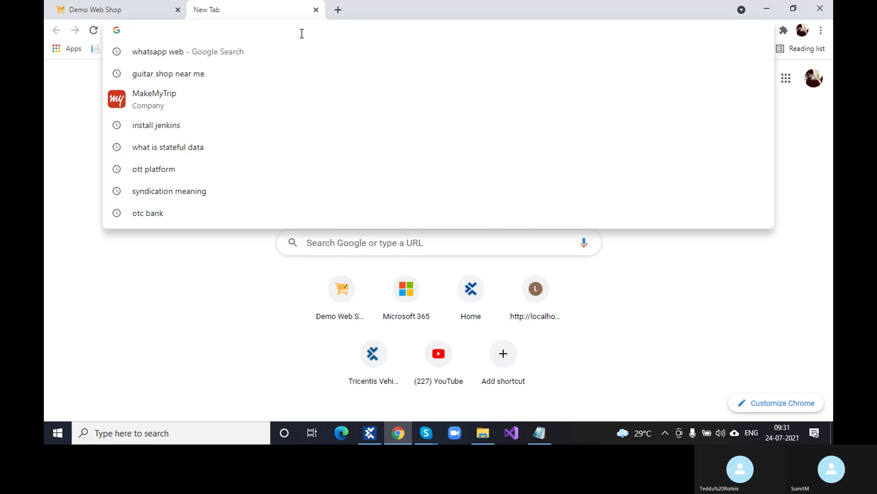
text(demoqa.com)
key(Return)
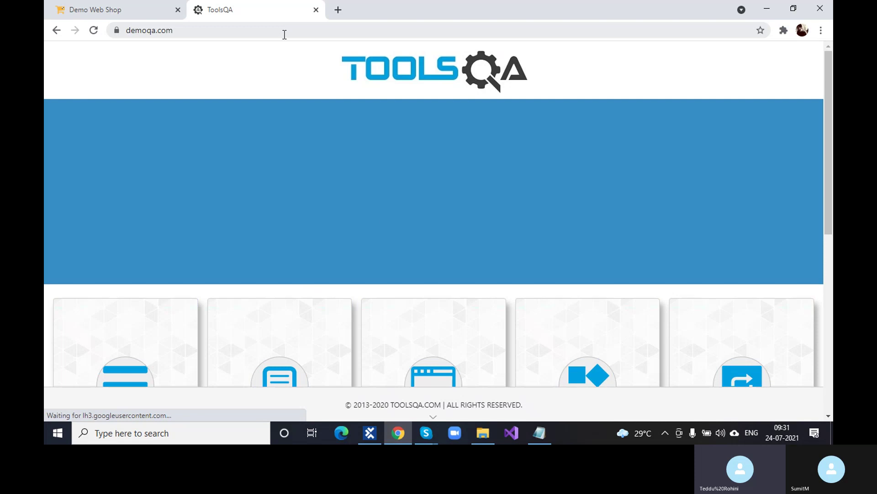
Step: Open demoqa's Forms page and expand the Elements group in the sidebar
scroll(371, 221, down, 5)
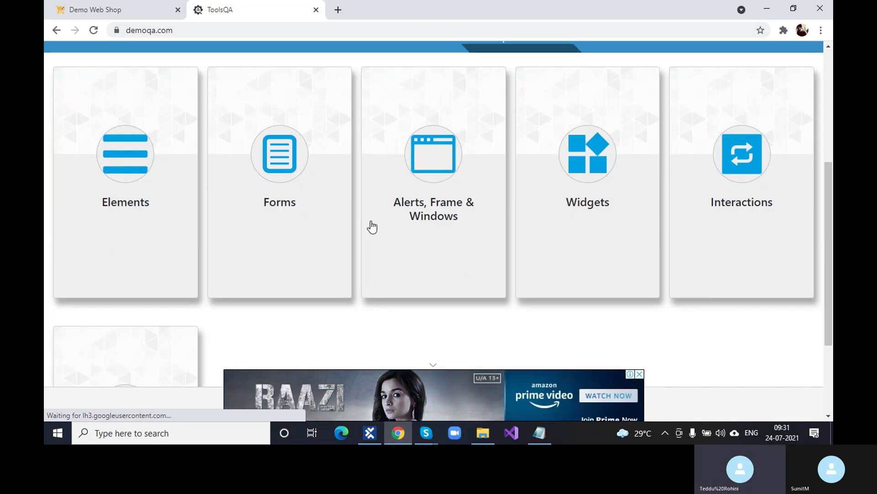
scroll(320, 196, down, 3)
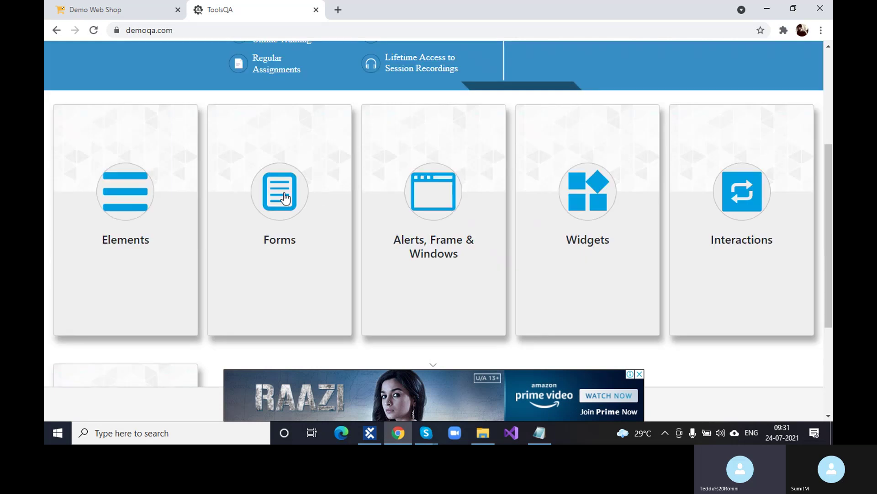
click(286, 197)
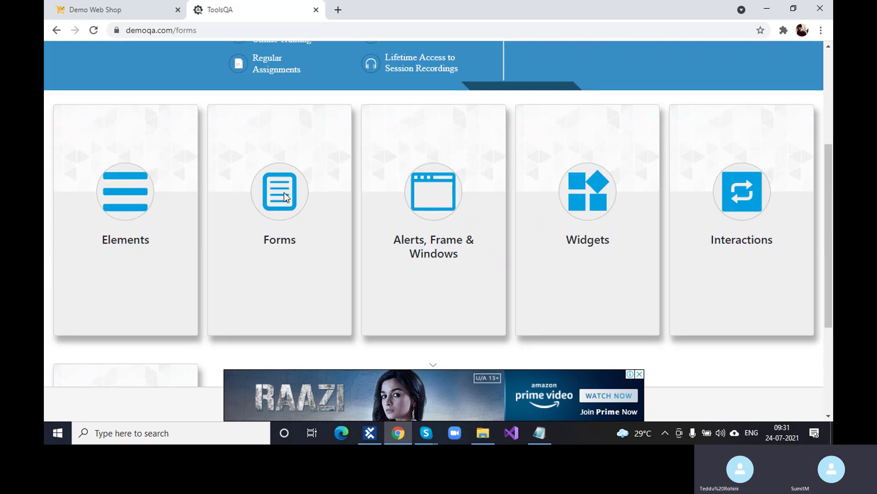
scroll(249, 243, down, 3)
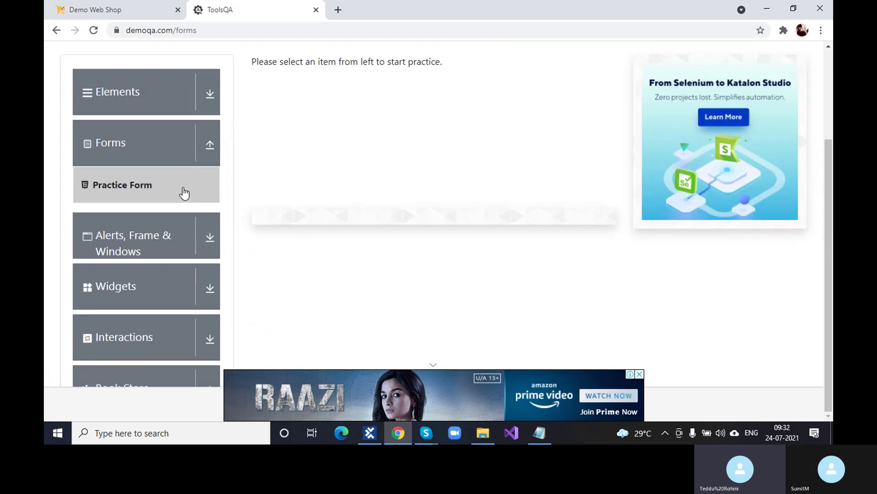
click(129, 161)
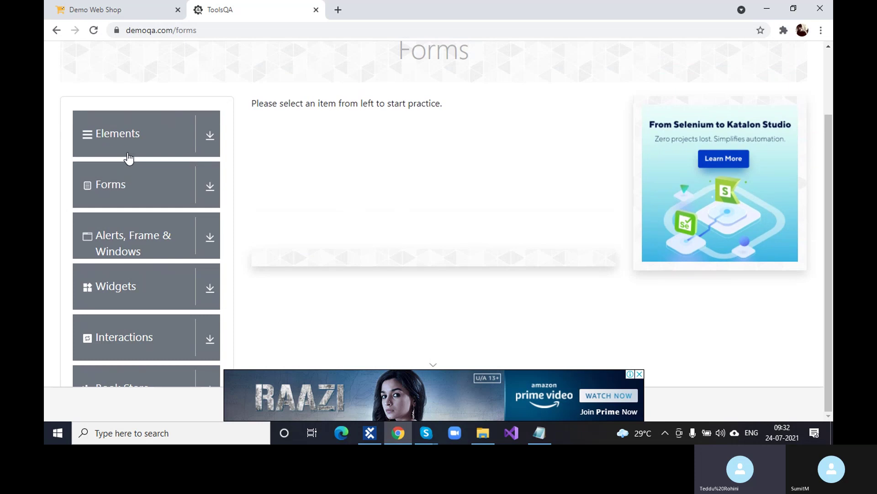
click(123, 177)
click(123, 239)
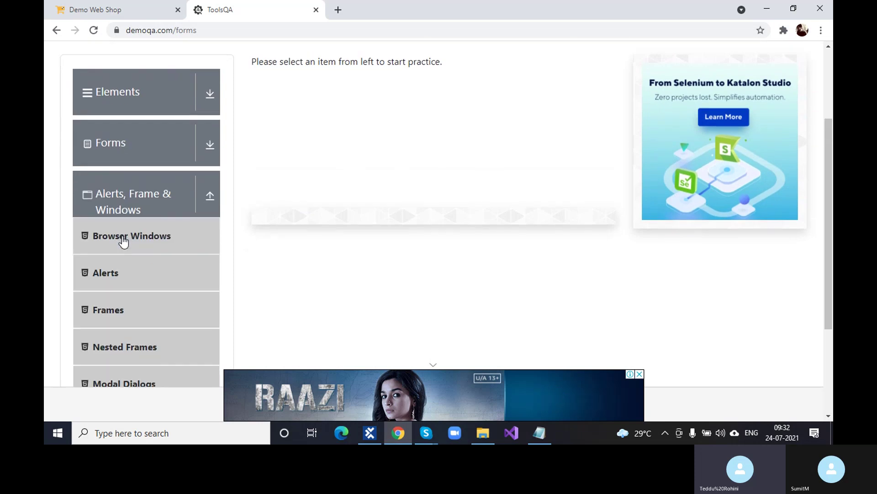
scroll(130, 241, down, 3)
scroll(133, 284, up, 6)
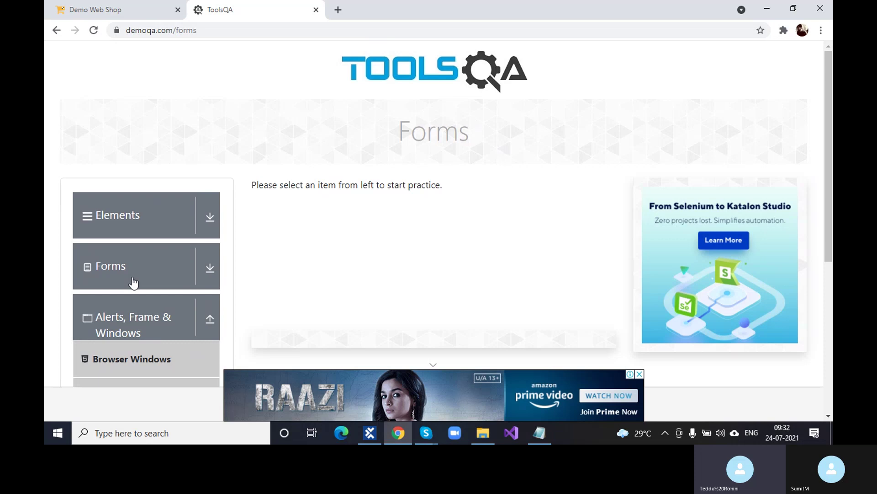
click(140, 216)
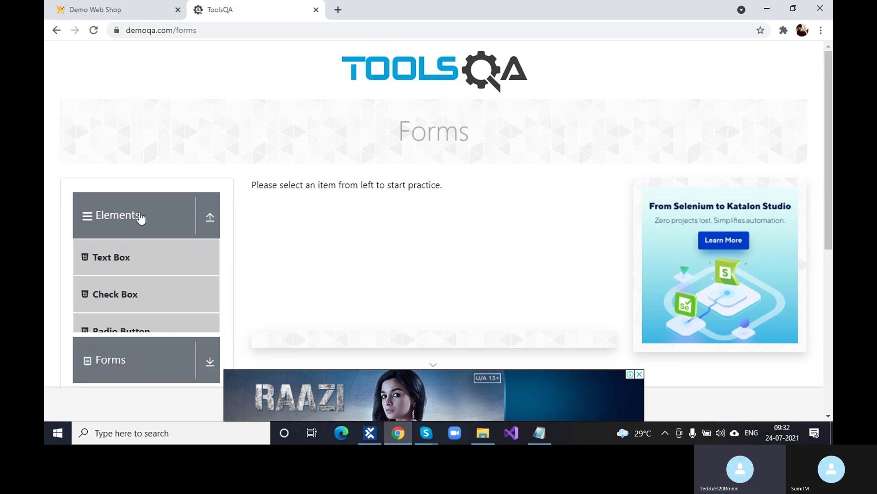
scroll(141, 217, down, 4)
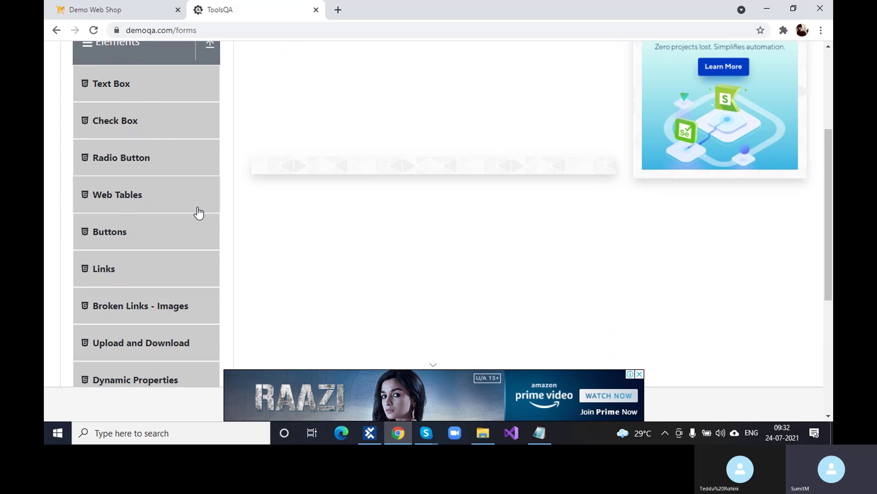
scroll(139, 210, down, 3)
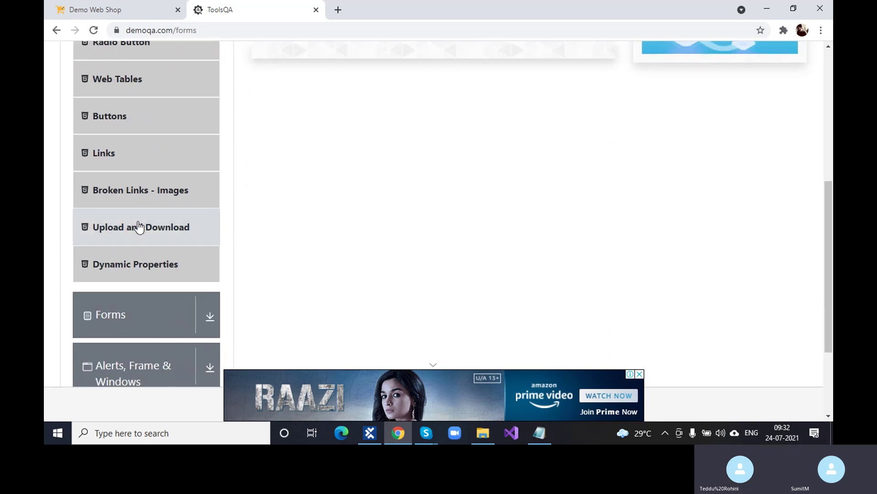
Step: Open the Upload and Download practice page and close the bottom video ad banner
click(140, 226)
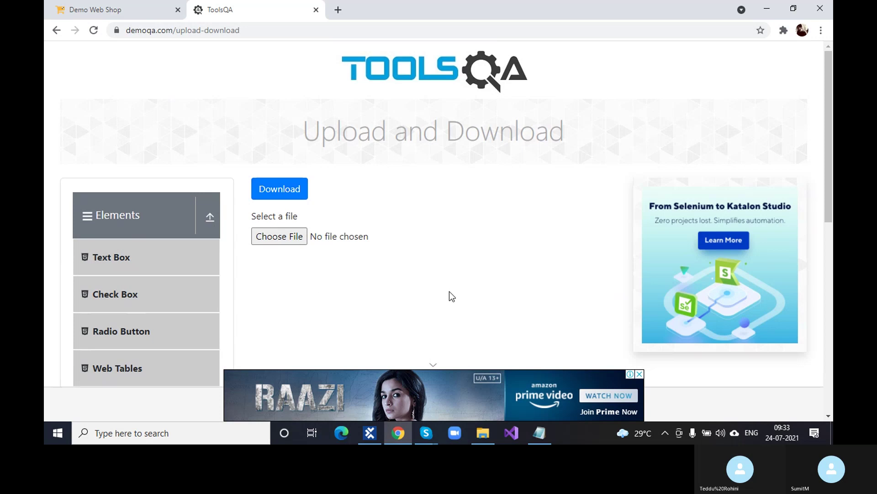
click(640, 375)
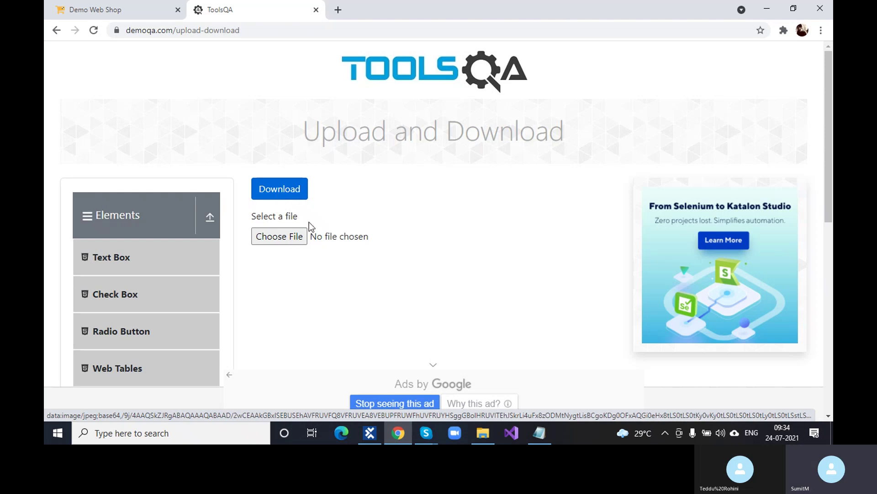
Step: Create a new test case named UploadAndDownload under TestCases
click(370, 432)
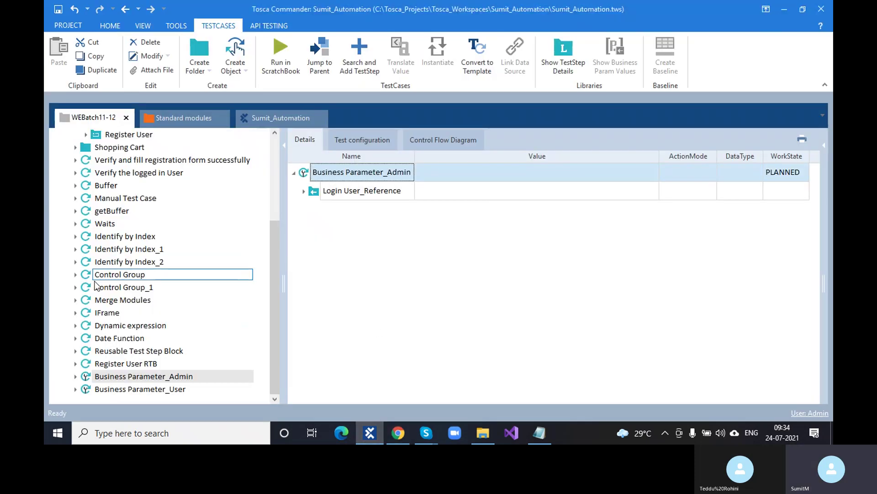
scroll(143, 351, up, 4)
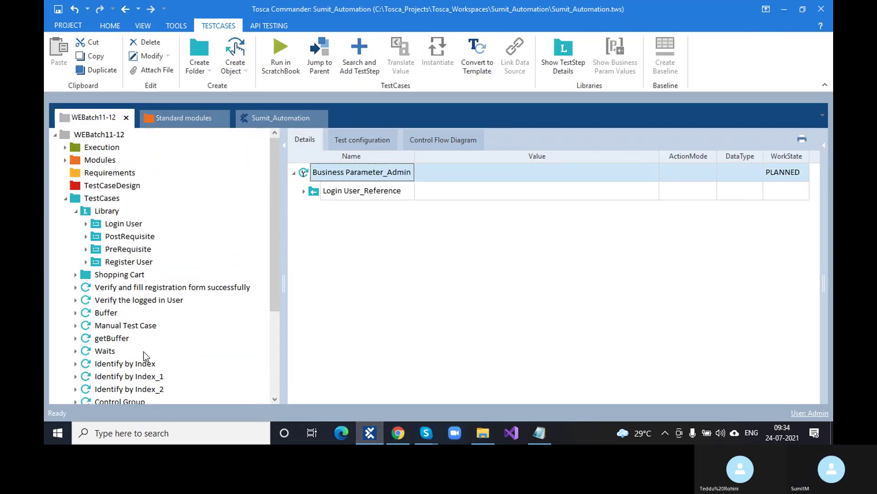
click(82, 210)
click(89, 198)
right_click(89, 199)
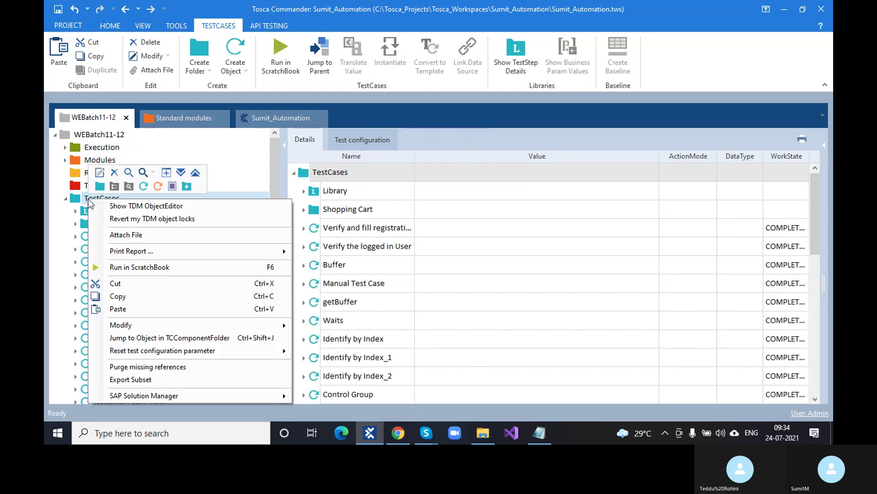
click(143, 186)
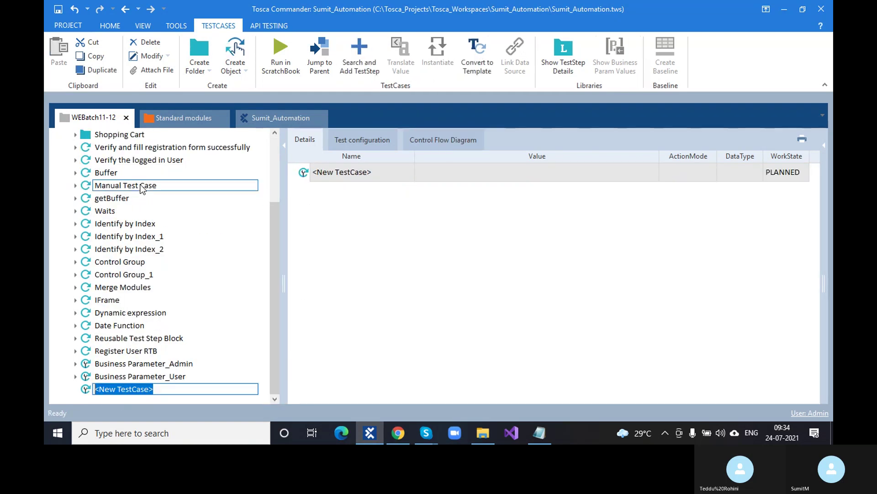
text(Upload)
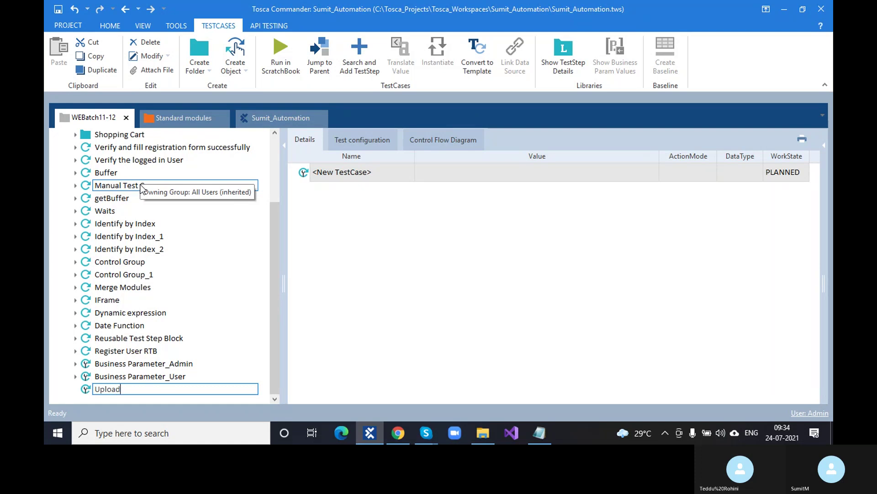
text(AndDownload)
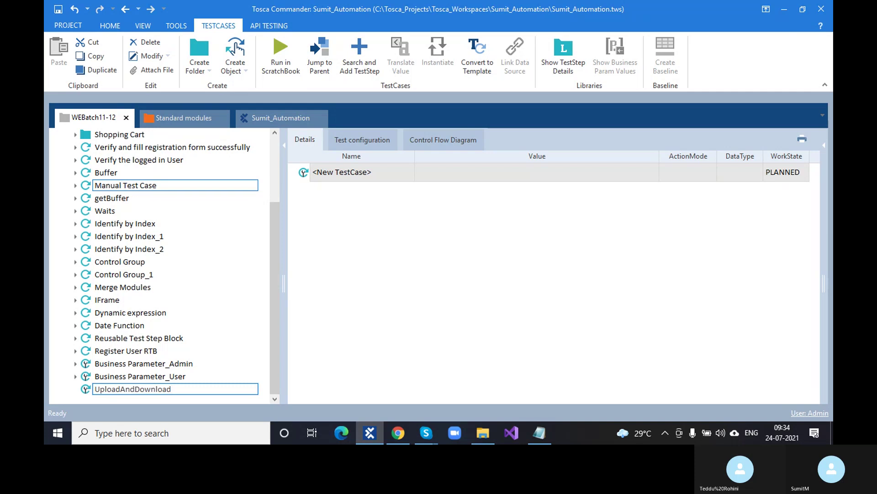
click(447, 385)
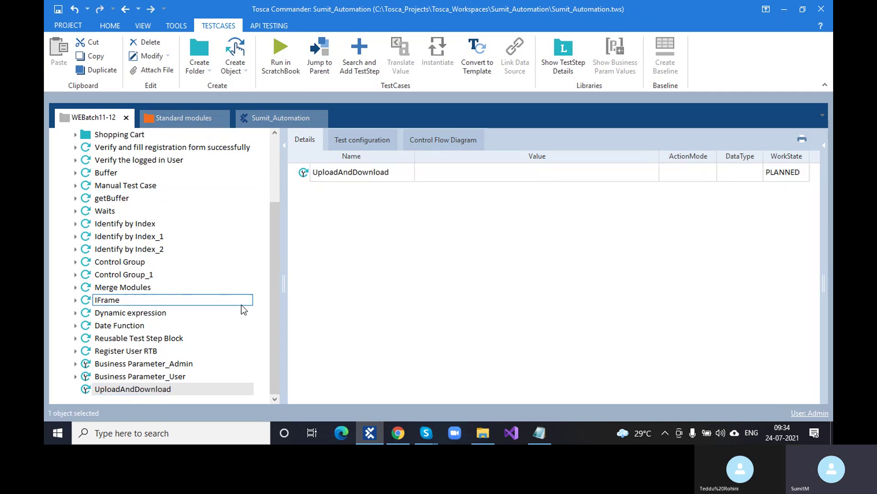
Step: Glance at the ToolsQA page, then return to Tosca Commander and expand the Modules folder
scroll(206, 247, up, 3)
click(398, 434)
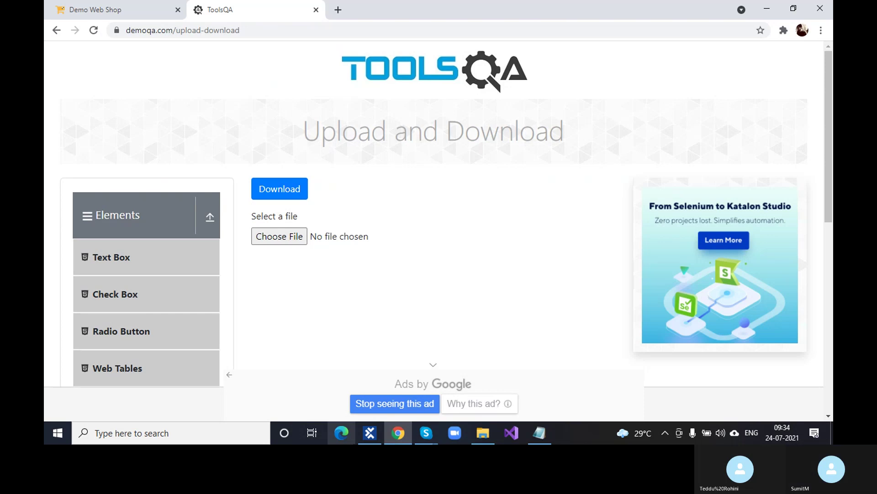
click(374, 438)
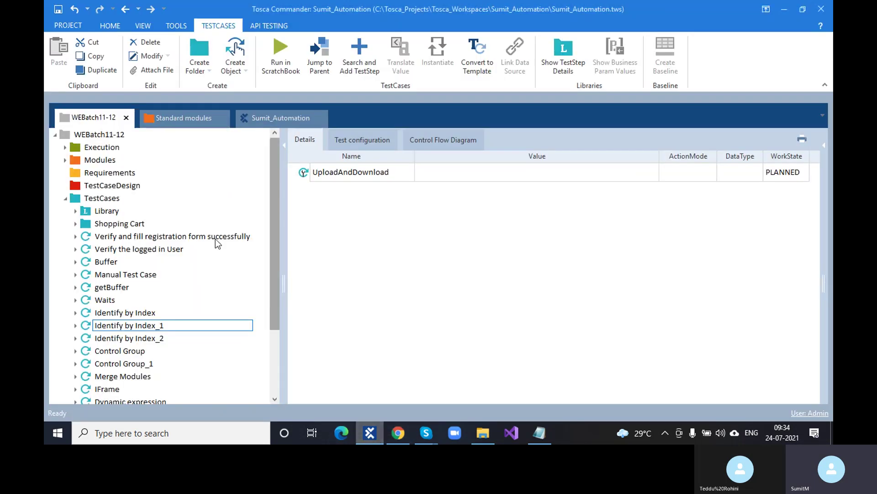
click(64, 159)
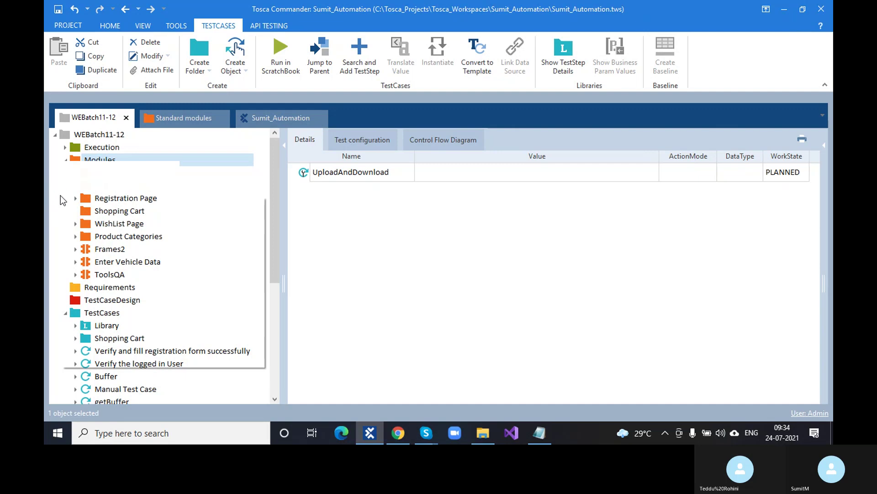
Step: Create a ToolsQA folder under Modules and move the ToolsQA module into it
right_click(73, 168)
click(84, 150)
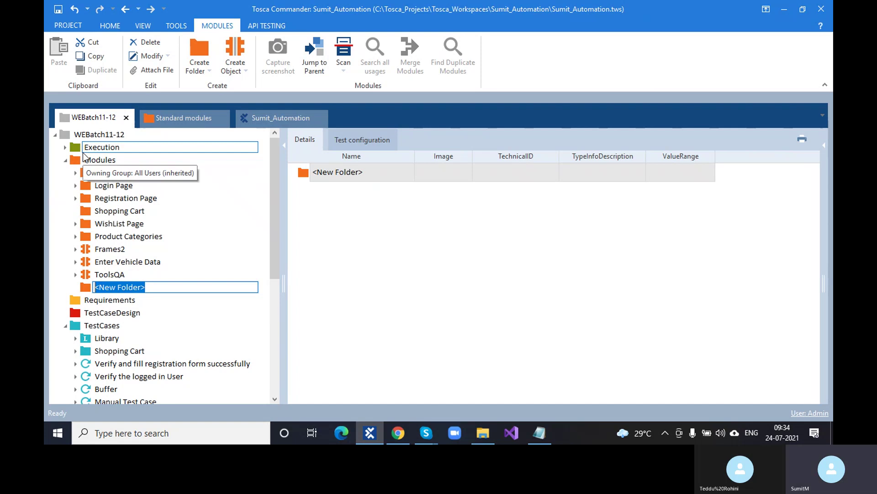
text(Tools)
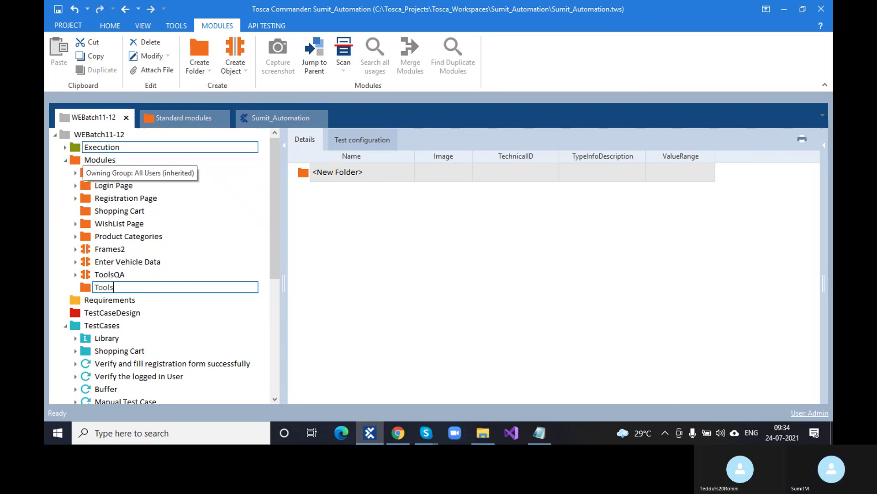
text(QA)
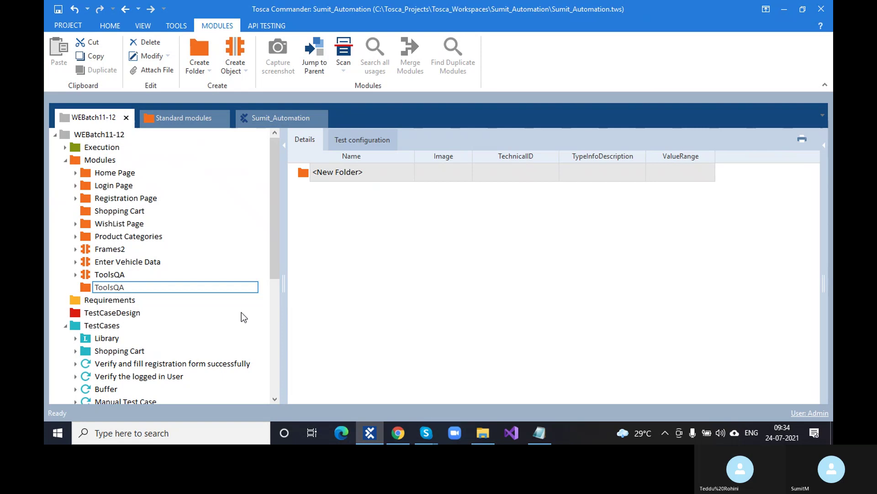
click(112, 299)
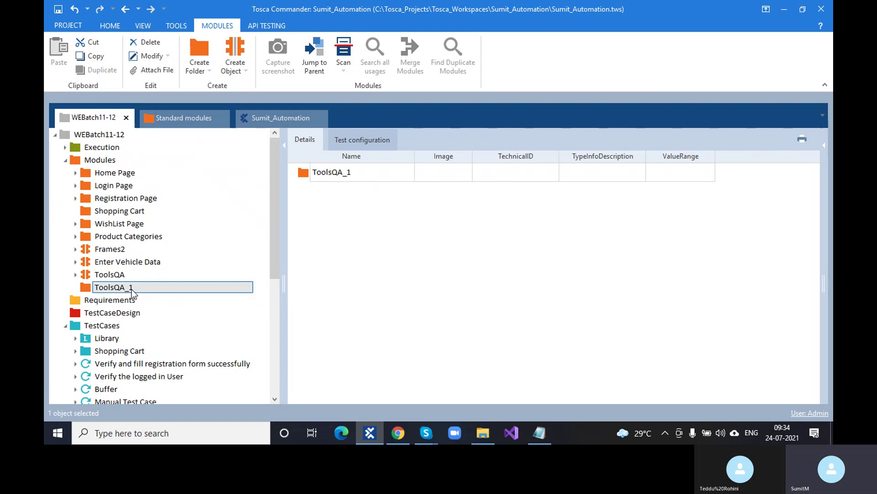
click(95, 280)
drag(95, 279, 137, 287)
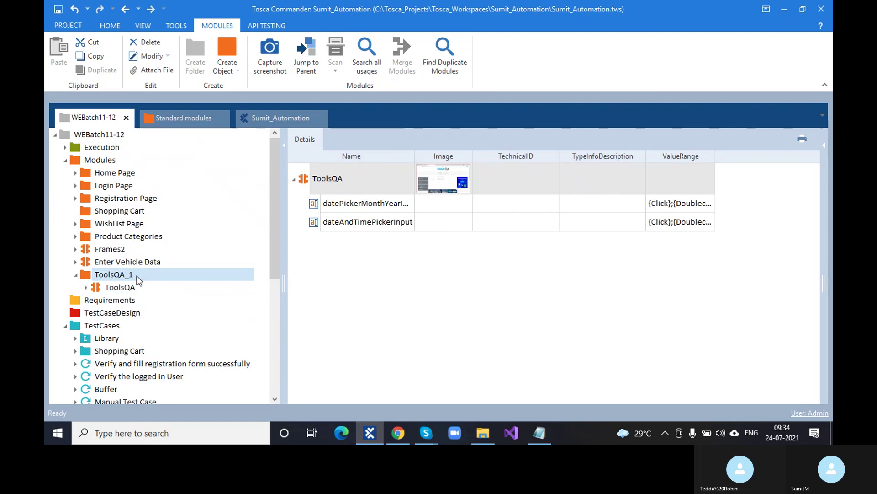
click(138, 275)
key(BackSpace)
key(BackSpace)
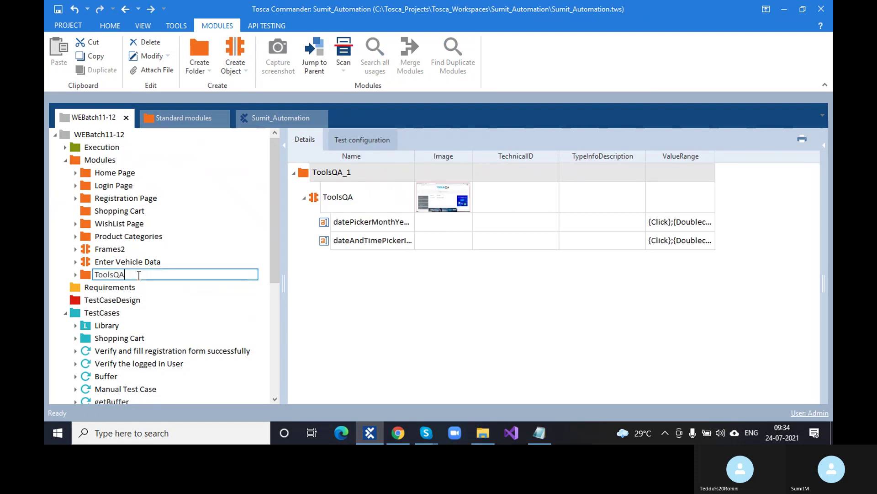
click(144, 327)
Step: Start an application scan into the ToolsQA folder
scroll(145, 333, down, 5)
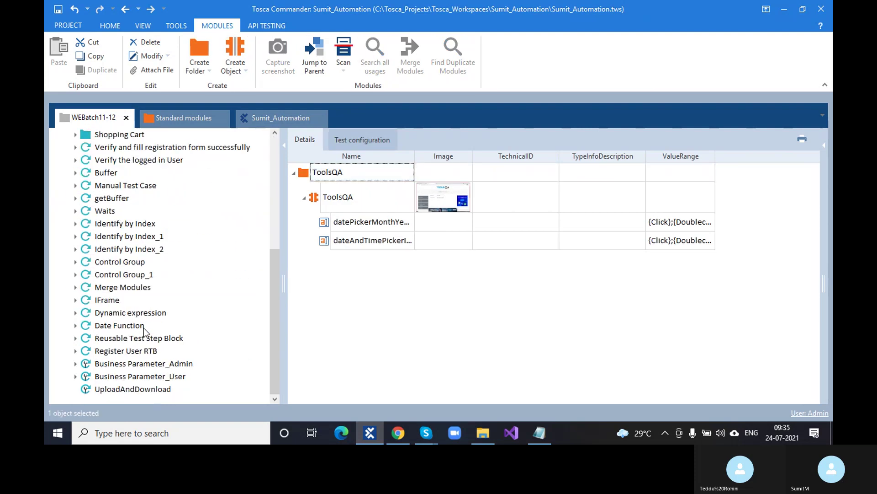
scroll(123, 269, up, 2)
scroll(123, 270, up, 3)
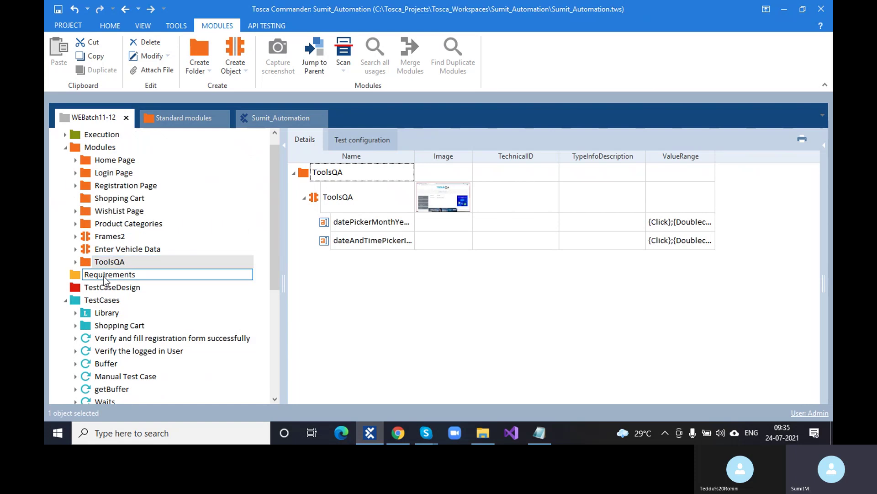
right_click(89, 264)
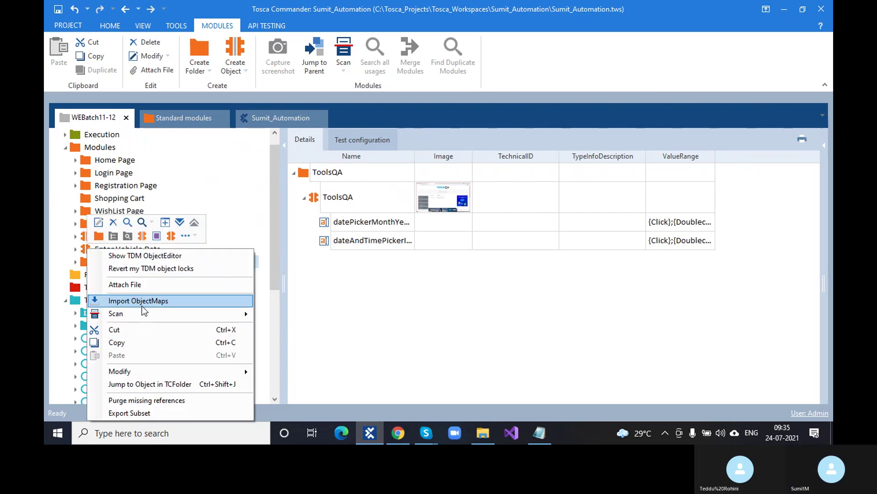
mouse_move(115, 314)
click(277, 315)
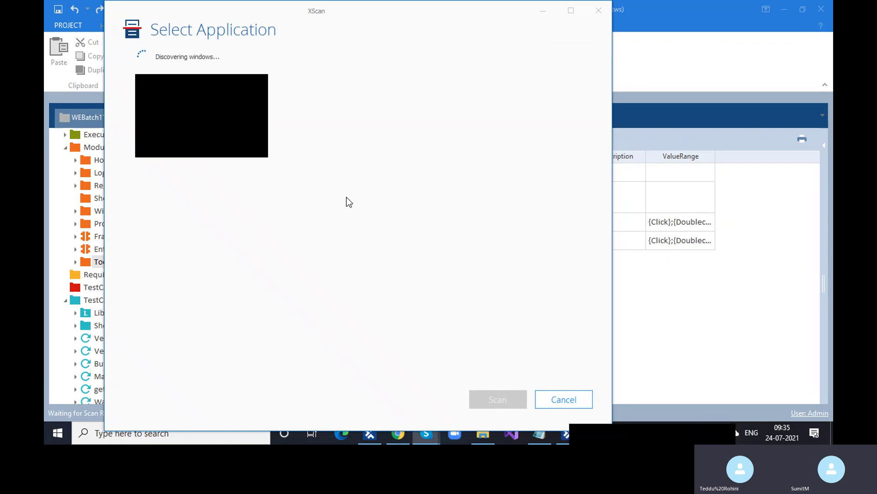
Step: Scan the ToolsQA - Google Chrome window and bring XScan to the front
click(356, 151)
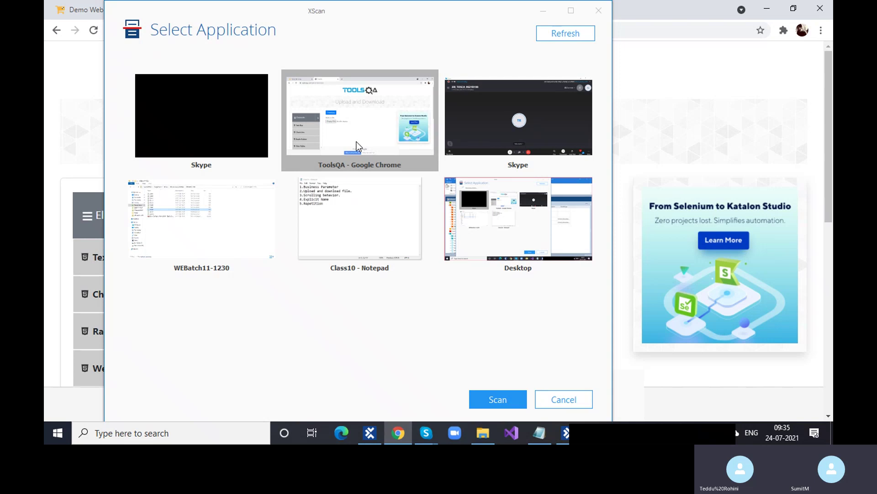
click(515, 402)
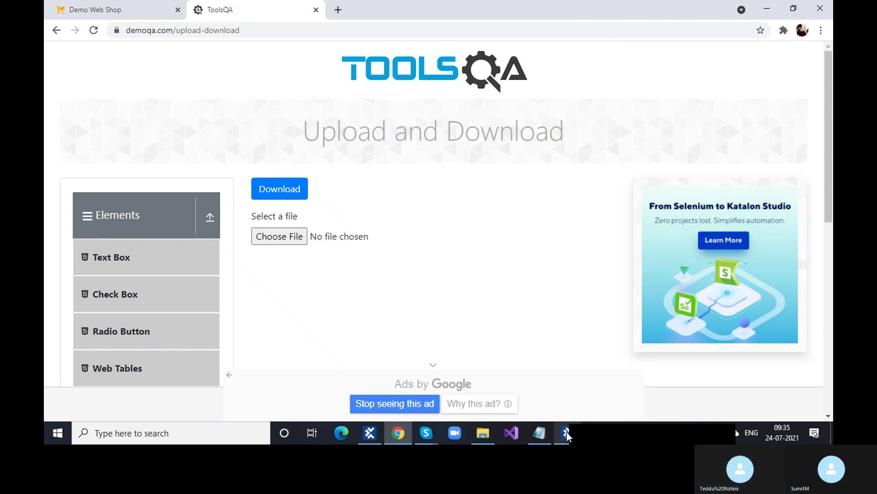
mouse_move(568, 436)
click(569, 381)
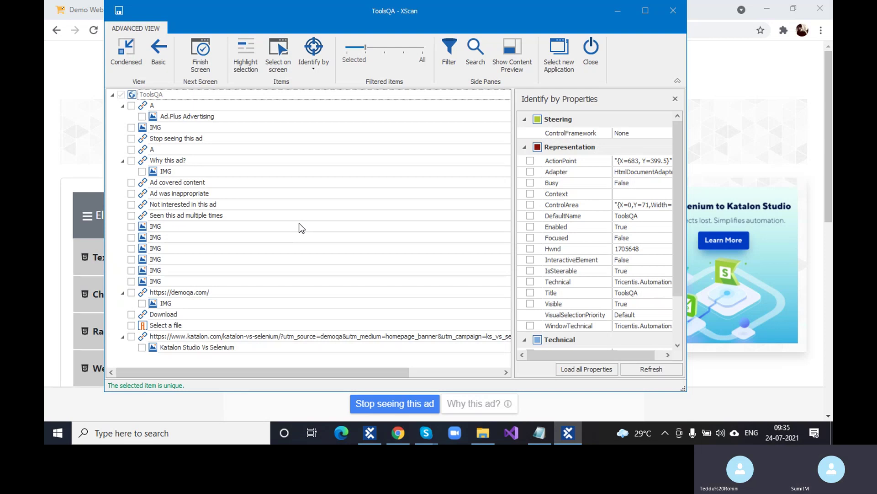
Step: Pick the Select a file input on the page in Condensed view, then return to Advanced view
click(278, 55)
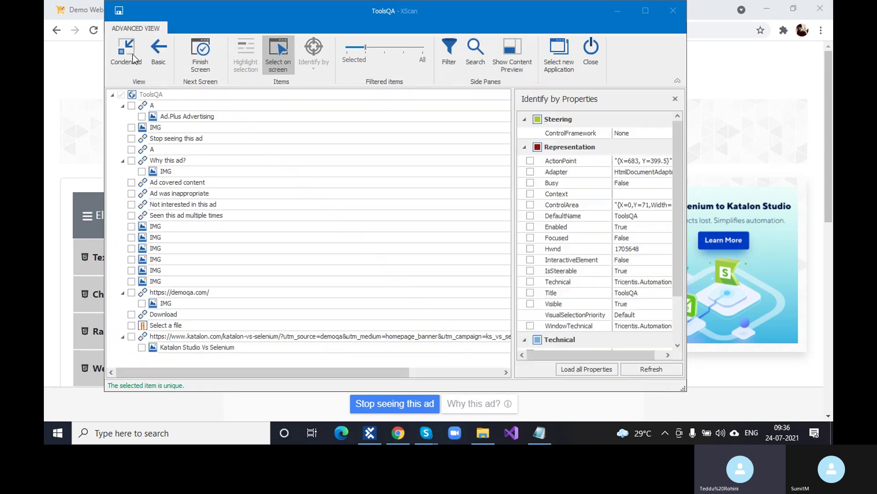
click(132, 54)
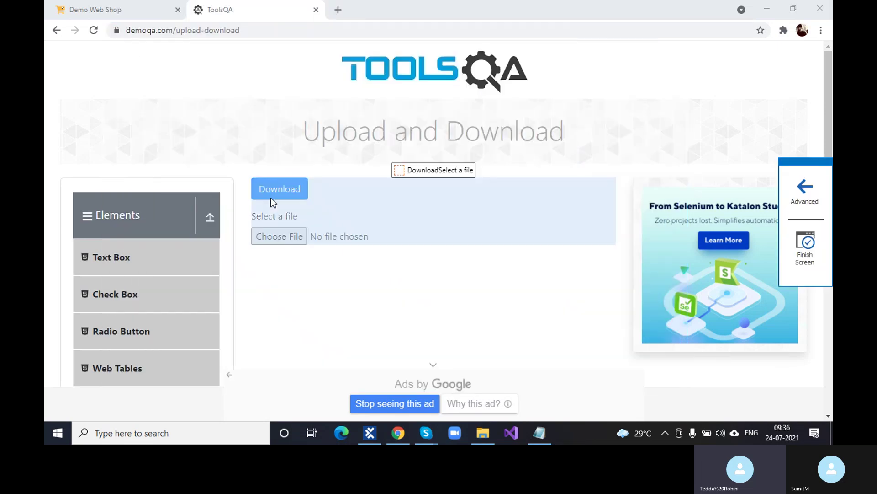
click(283, 234)
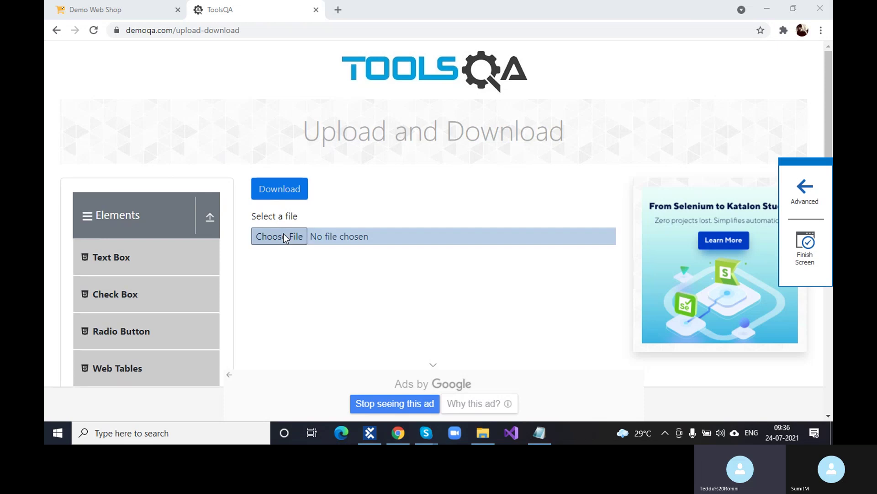
click(802, 189)
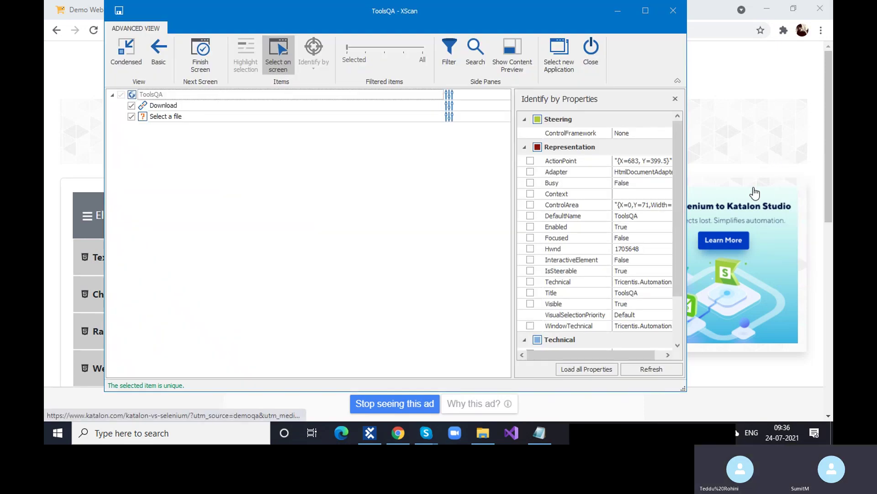
click(146, 106)
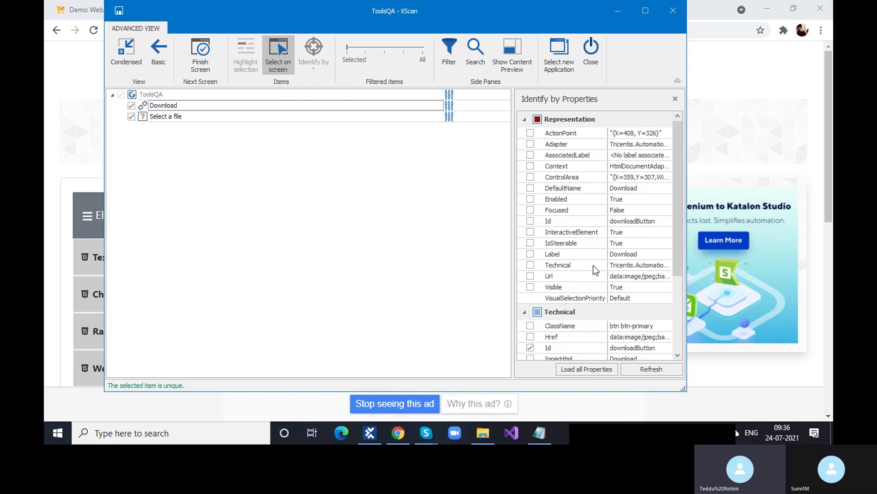
scroll(593, 266, down, 2)
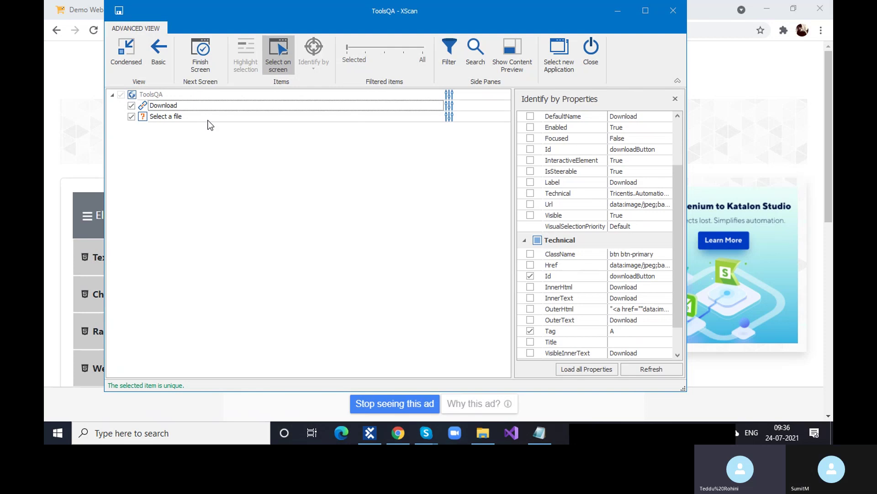
click(147, 119)
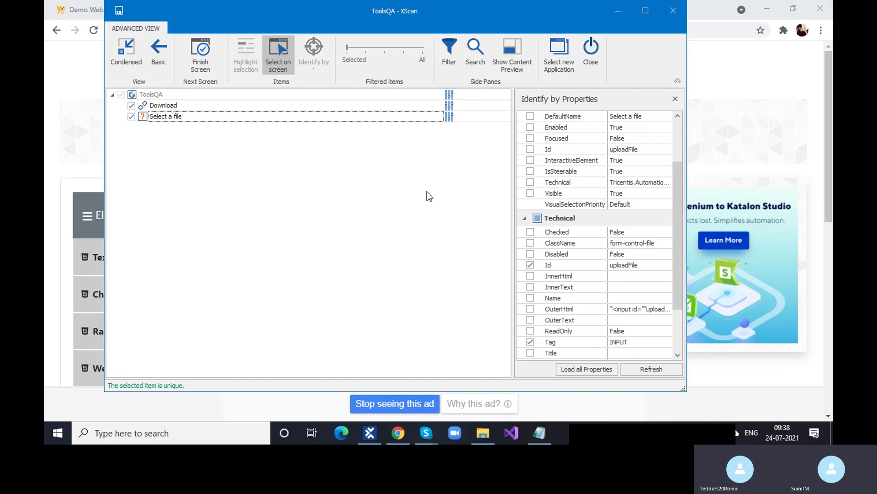
Step: Review the Download and Select a file properties, then save the ToolsQA module
click(145, 104)
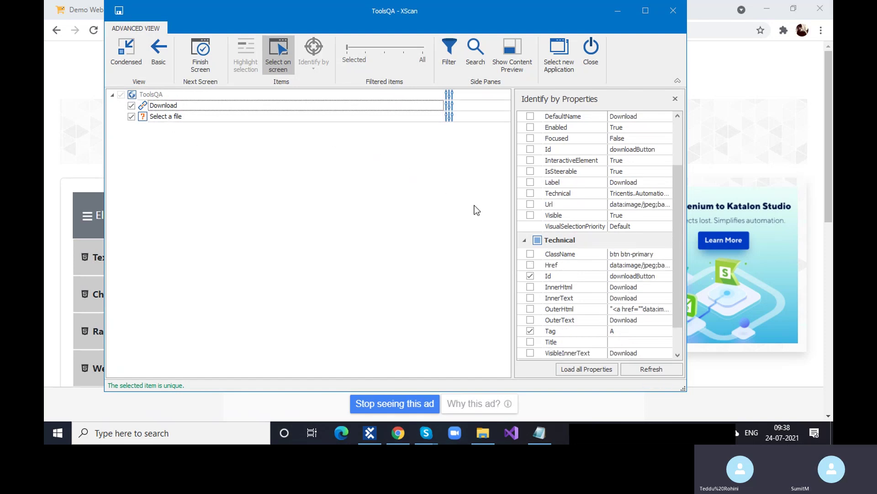
click(150, 118)
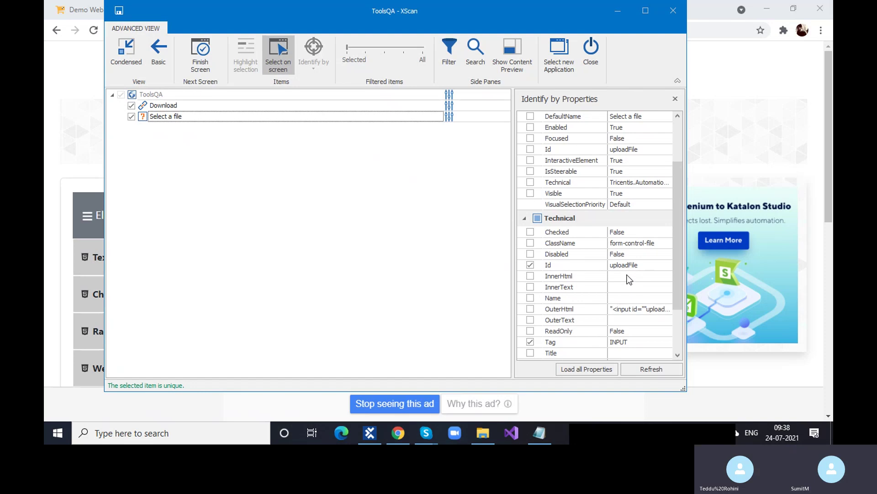
click(120, 12)
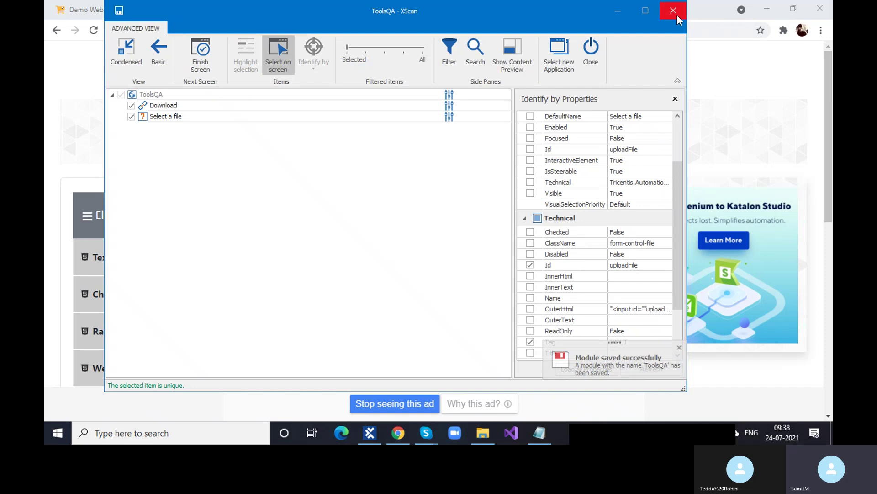
Step: Close the scanner and rename the newly scanned module to 'UploadDownload' in Tosca Commander
click(677, 15)
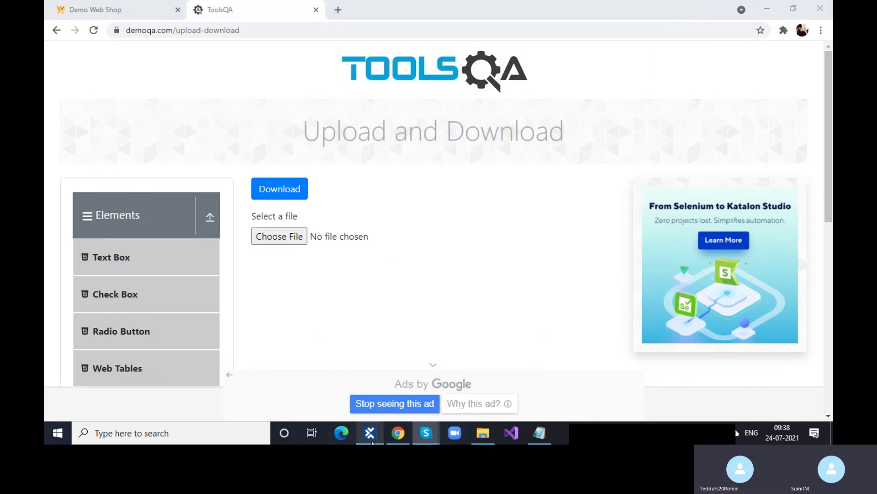
mouse_move(435, 432)
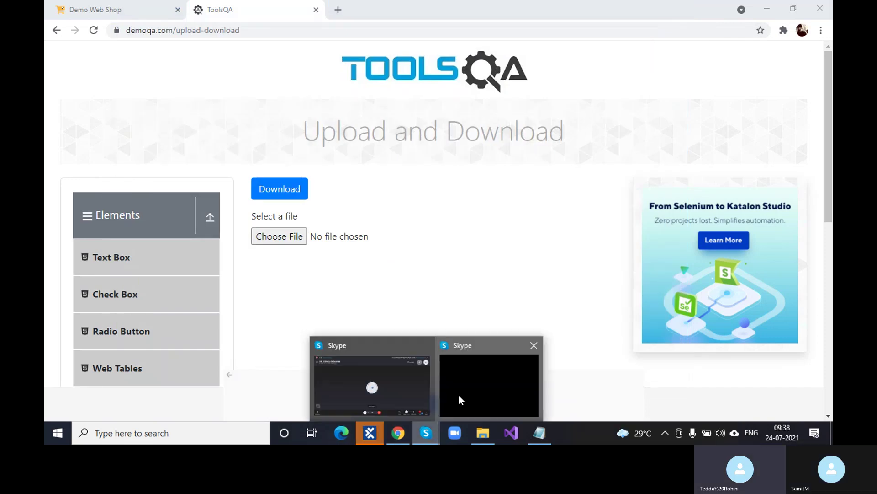
click(370, 432)
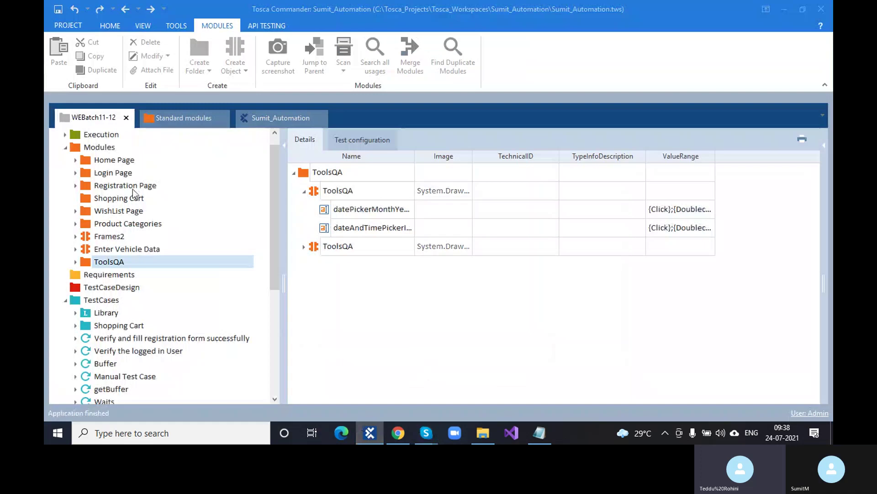
click(358, 247)
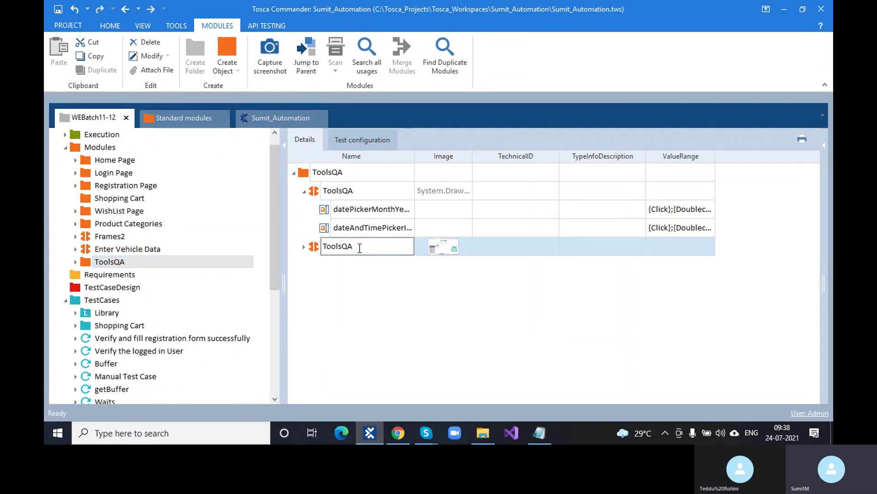
key(BackSpace)
key(BackSpace)
key(BackSpace)
key(BackSpace)
key(BackSpace)
key(BackSpace)
key(BackSpace)
text(Uplo)
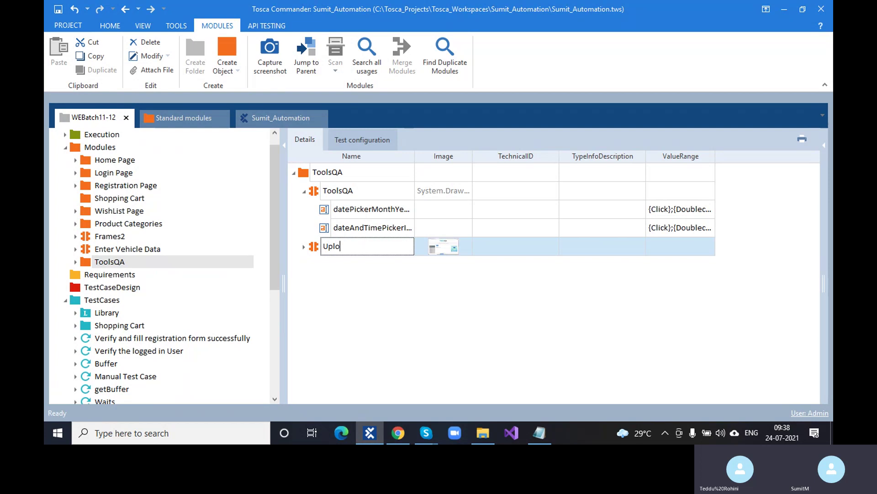
text(adDownloa)
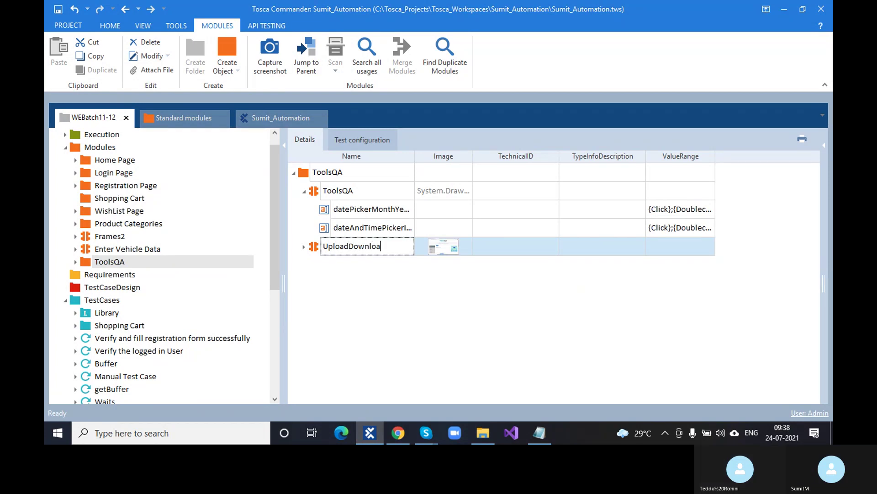
text(d)
click(421, 320)
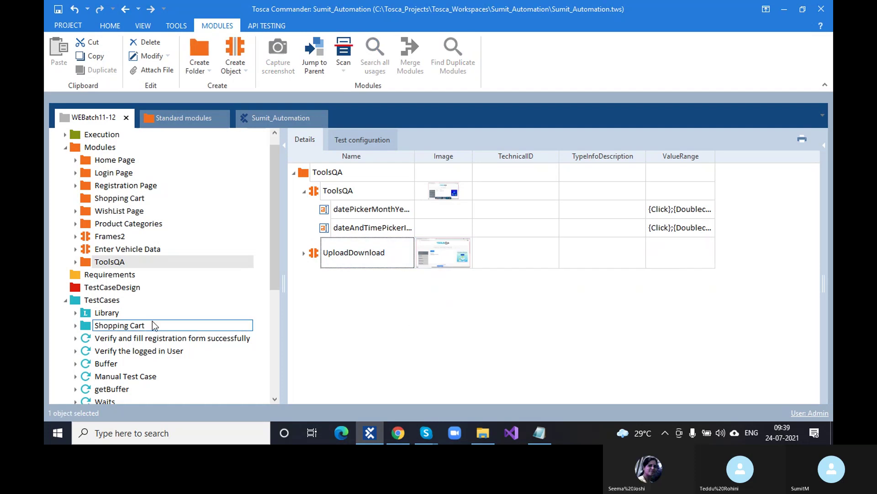
Step: Expand the ToolsQA folder and drag UploadDownload onto the UploadAndDownload test case
click(75, 261)
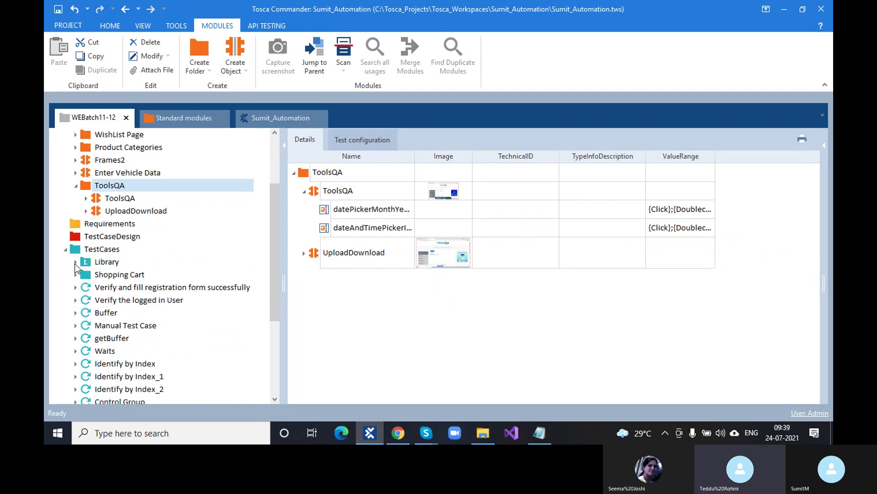
scroll(83, 266, down, 4)
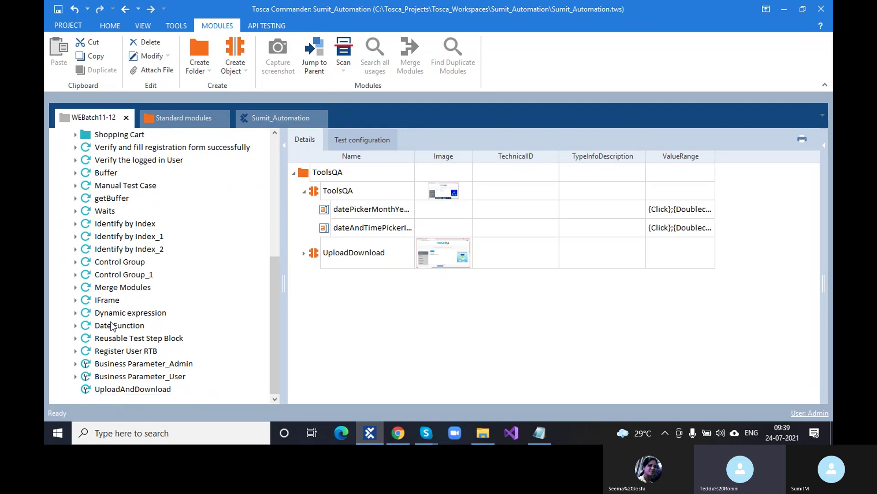
scroll(128, 235, up, 3)
drag(136, 185, 137, 394)
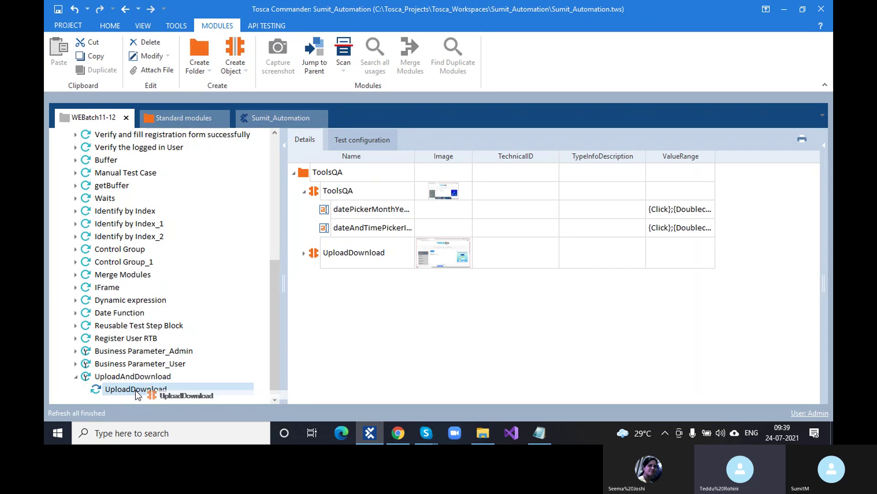
Step: Download the demoqa sample image, then browse Downloads in Choose File and cancel without selecting
click(398, 437)
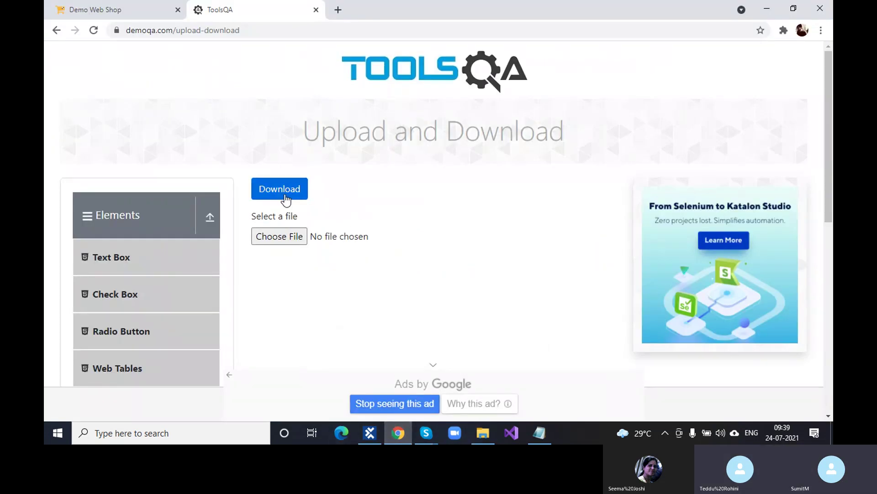
click(286, 197)
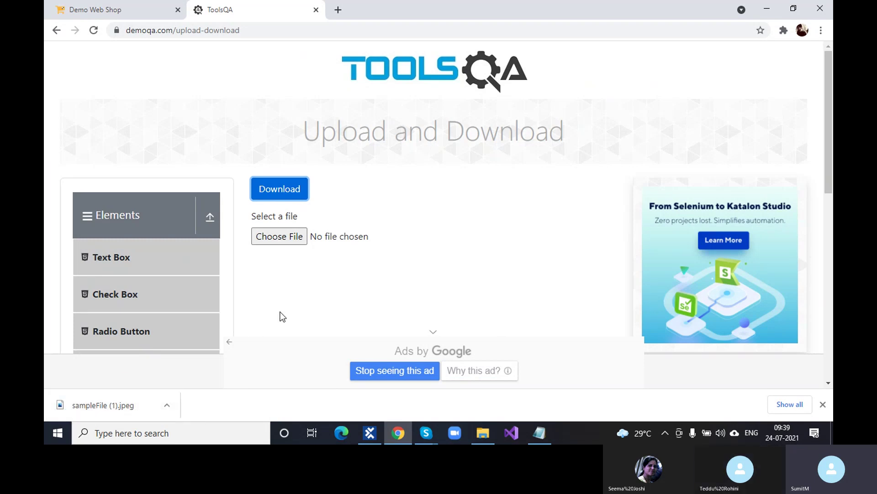
click(285, 241)
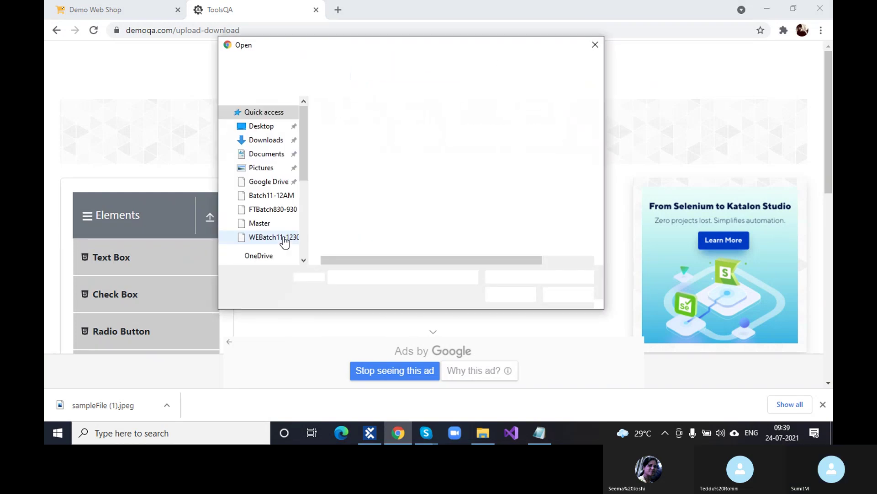
click(266, 142)
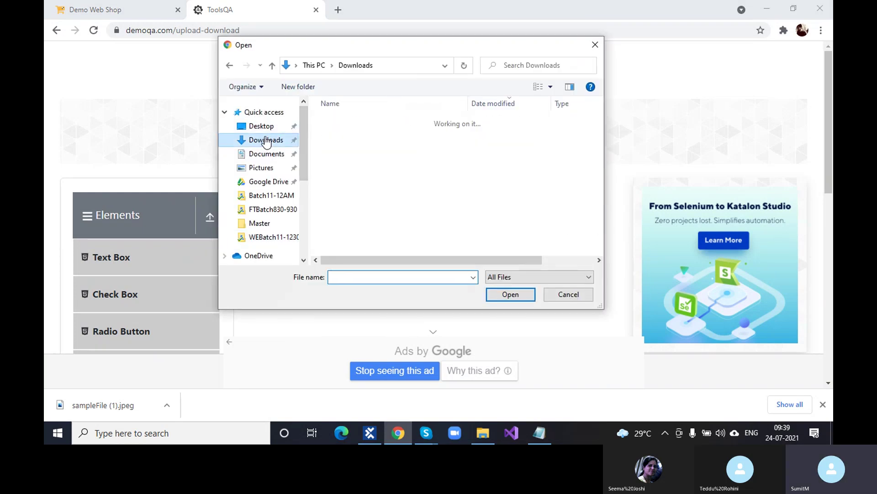
key(Up)
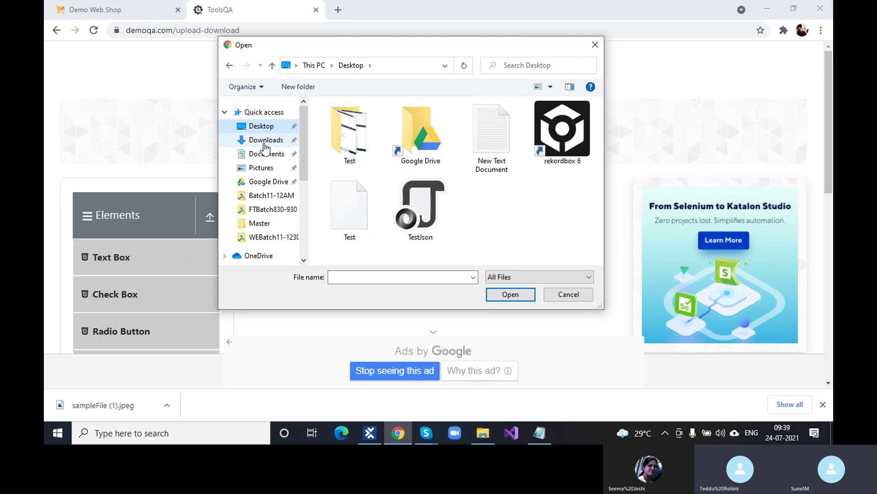
click(265, 143)
scroll(446, 230, down, 2)
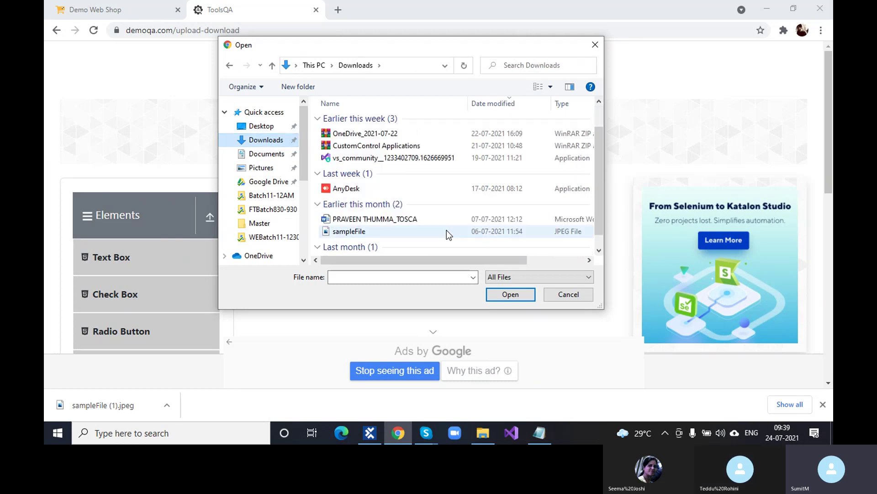
scroll(446, 230, up, 2)
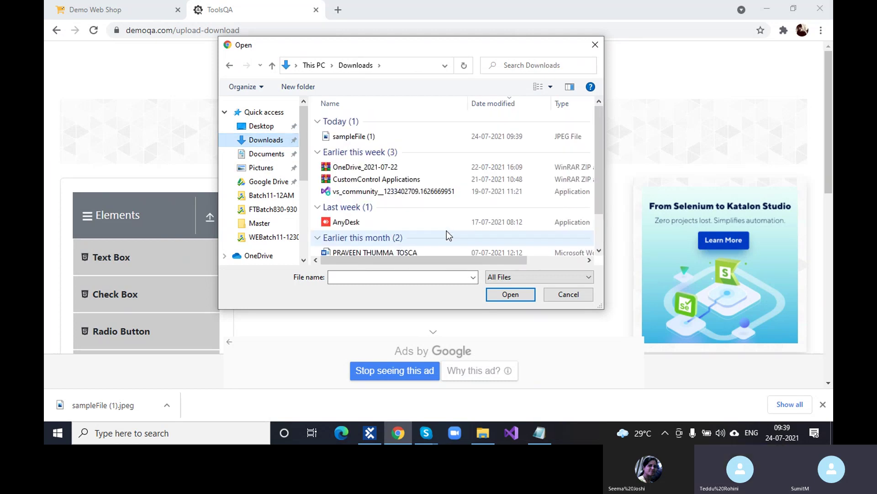
click(594, 45)
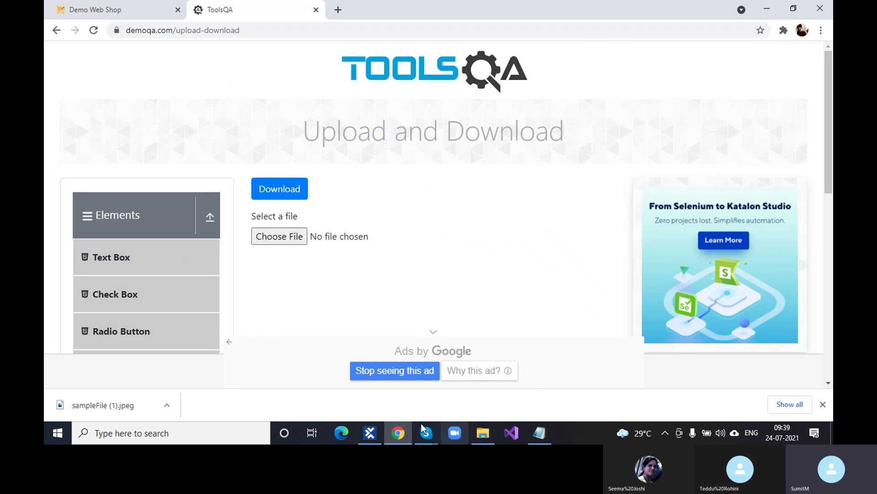
Step: Show the download in its folder and delete both sampleFile images
click(167, 404)
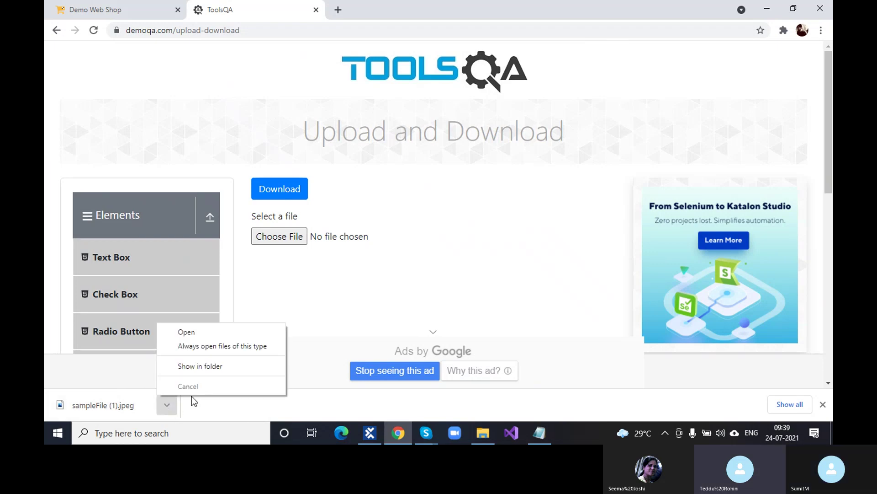
click(204, 367)
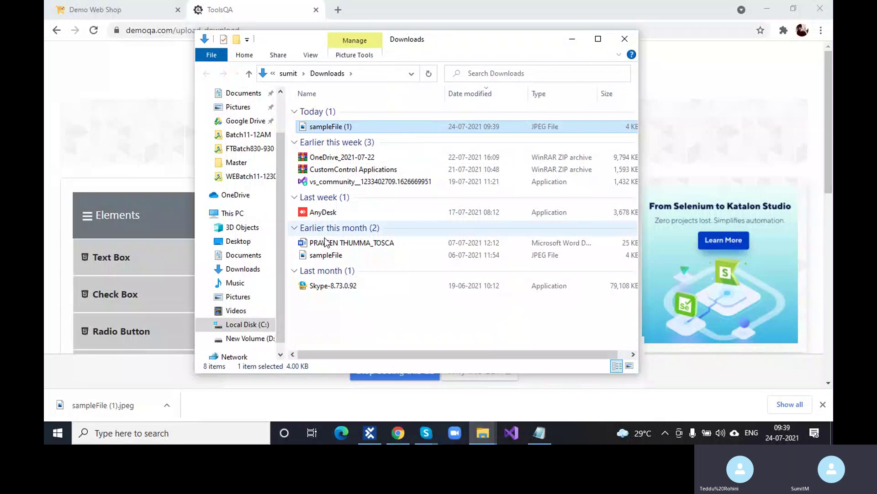
ctrl+click(328, 254)
key(Delete)
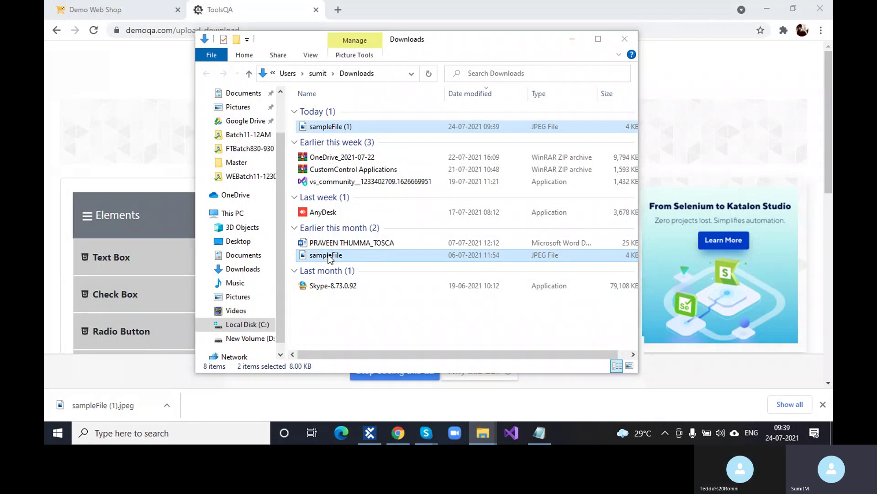
Step: Delete the Word document, minimise Explorer, close Chrome's downloads bar, and return to Tosca
click(381, 217)
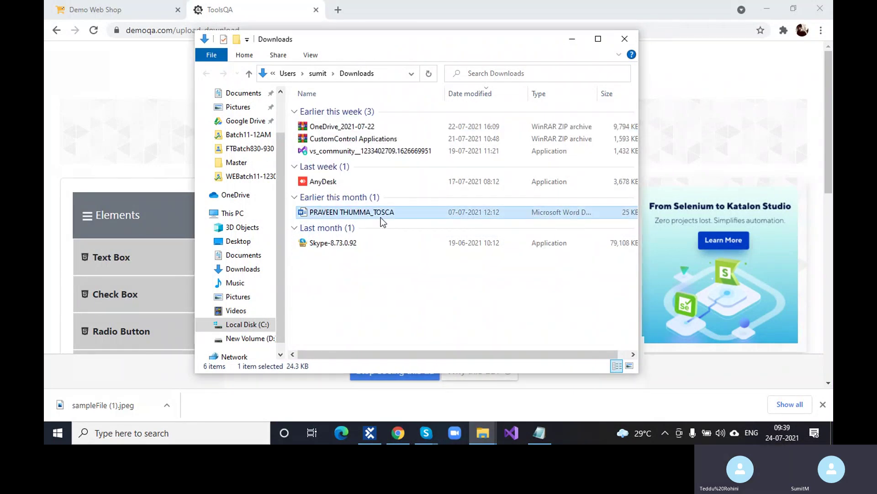
key(Delete)
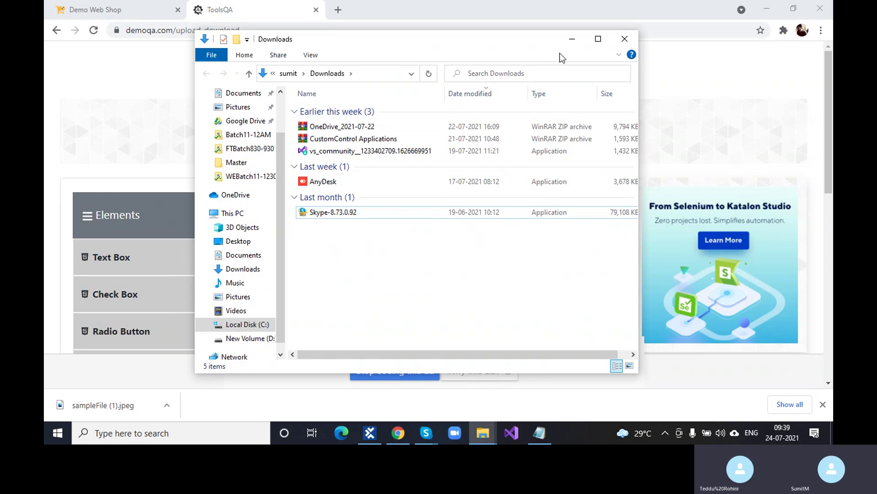
click(572, 40)
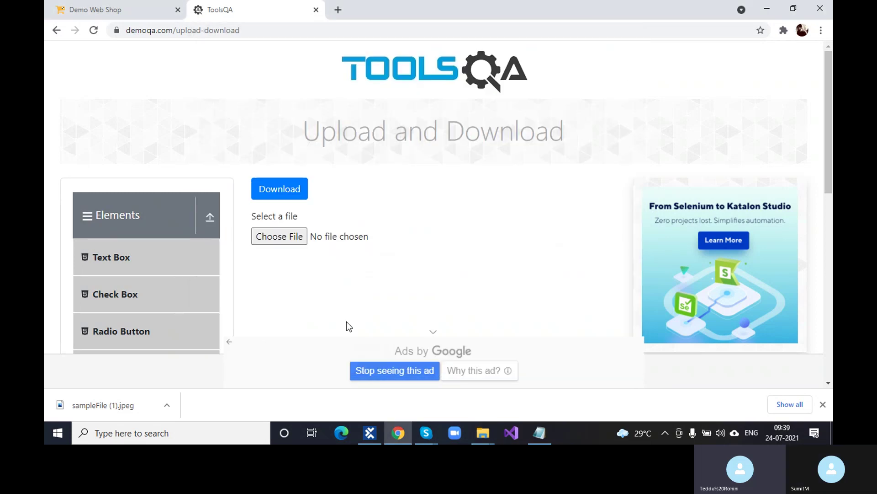
click(824, 405)
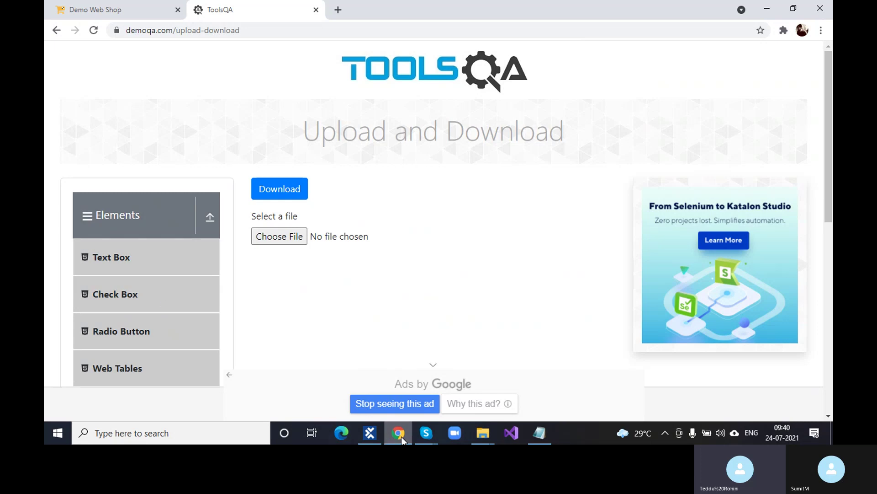
click(375, 434)
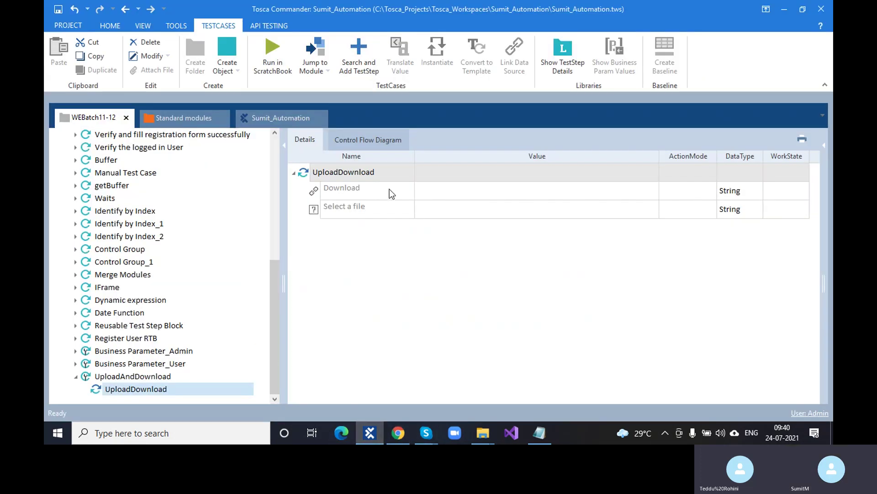
Step: Set the Download value to {CLICK} and run the UploadDownload step in ScratchBook with F6
click(449, 192)
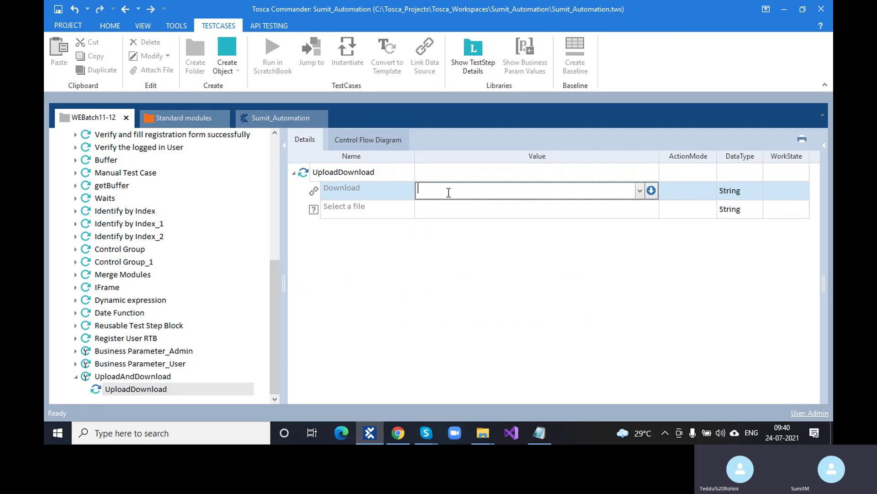
text({click)
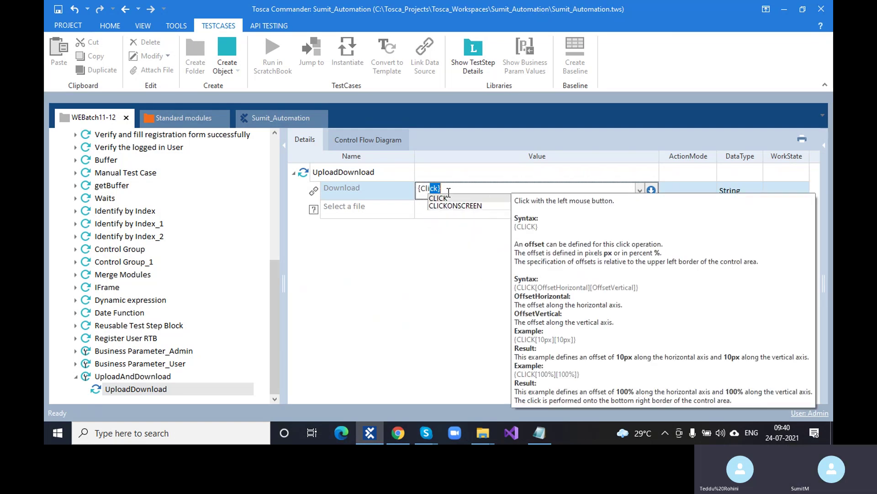
key(Return)
key(BackSpace)
key(BackSpace)
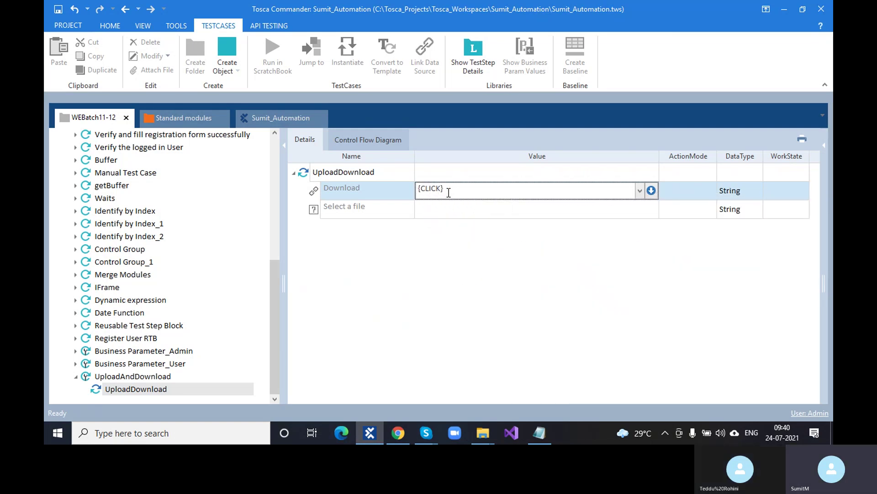
click(430, 379)
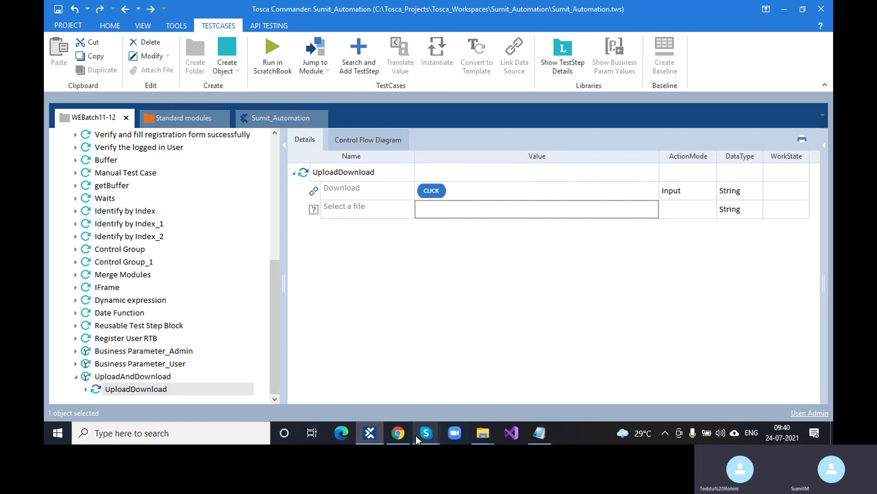
click(302, 176)
key(F6)
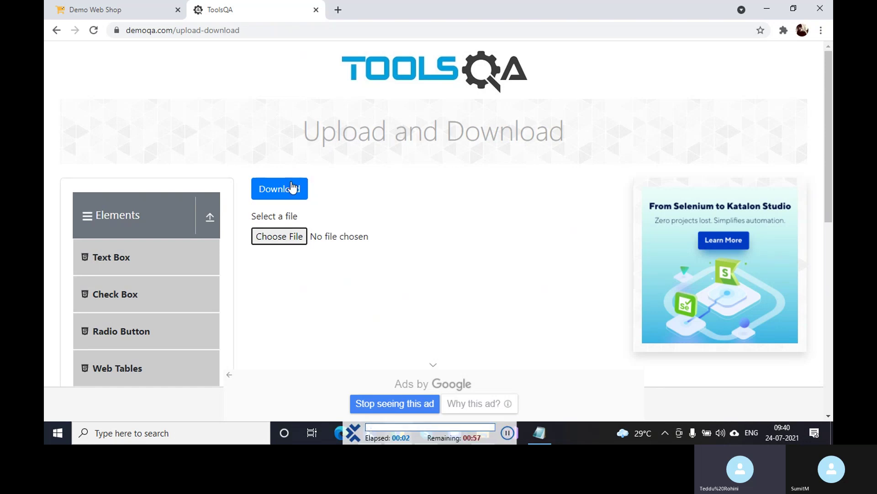
Step: Watch the ScratchBook run click Download on the demoqa Upload and Download page
click(280, 192)
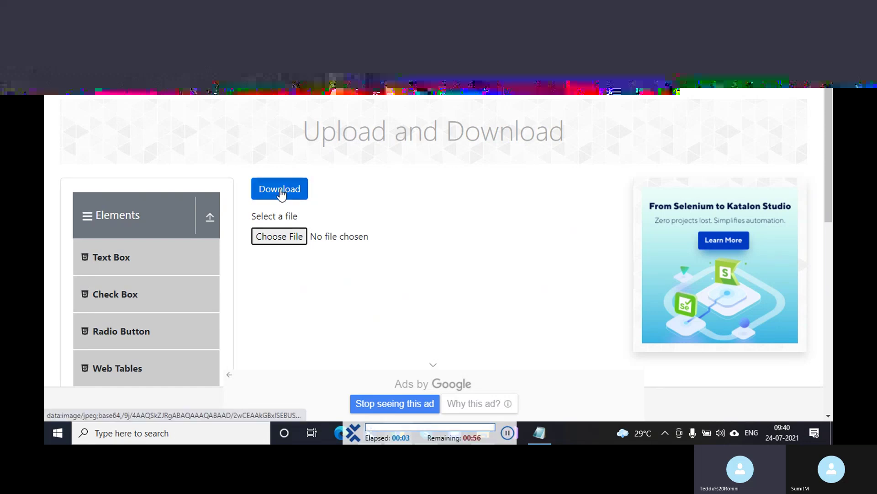